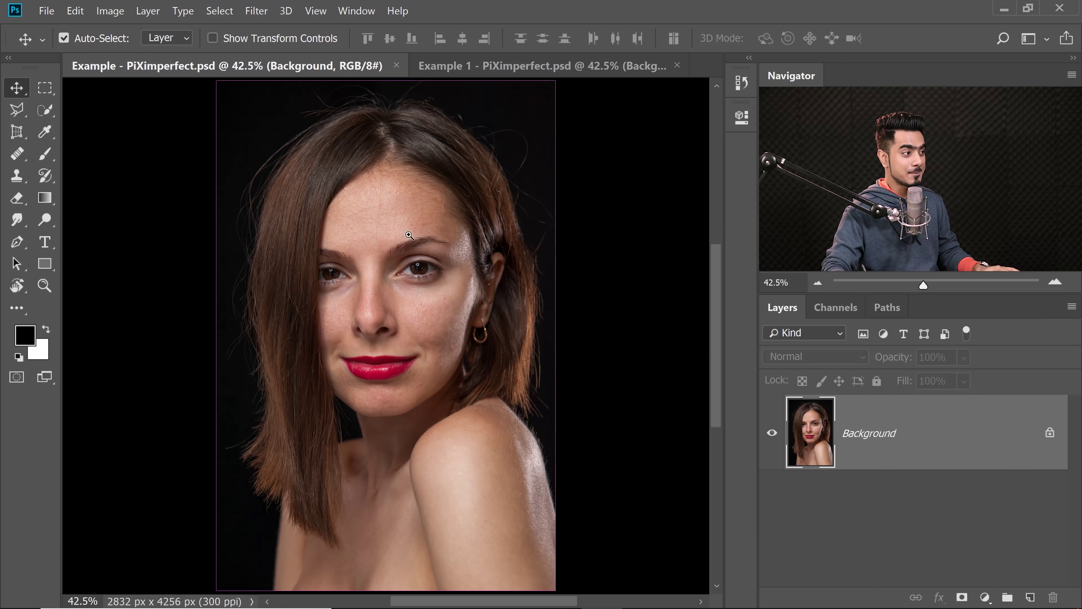
Zoom in on the forehead and eyes of the Example portrait.
left_click(431, 234)
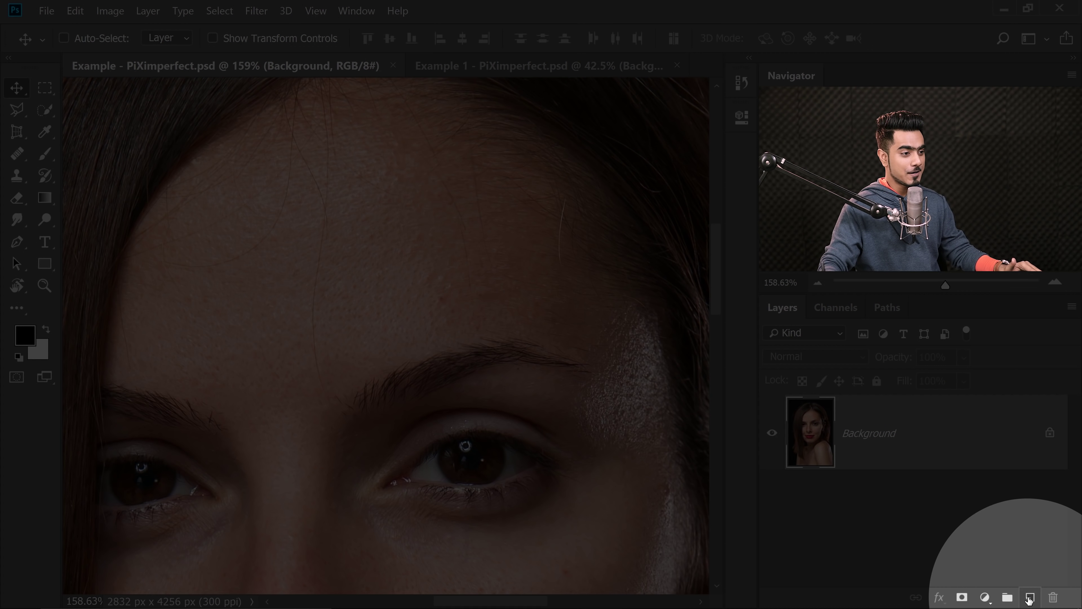
Add a blank Layer 1 and heal the red forehead blemish with the Healing Brush.
left_click(1031, 598)
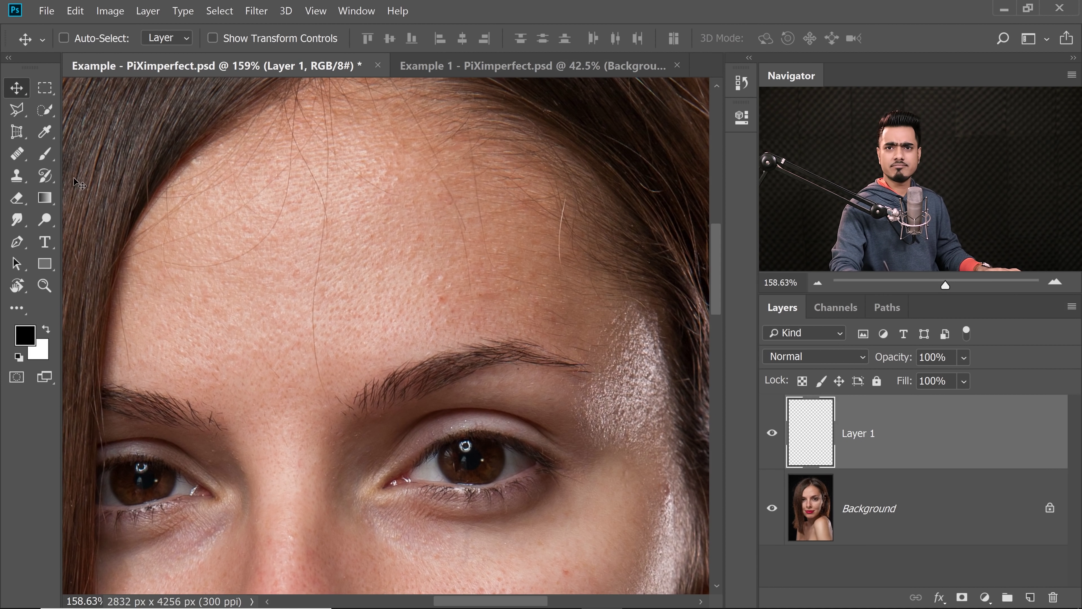
left_click(18, 155)
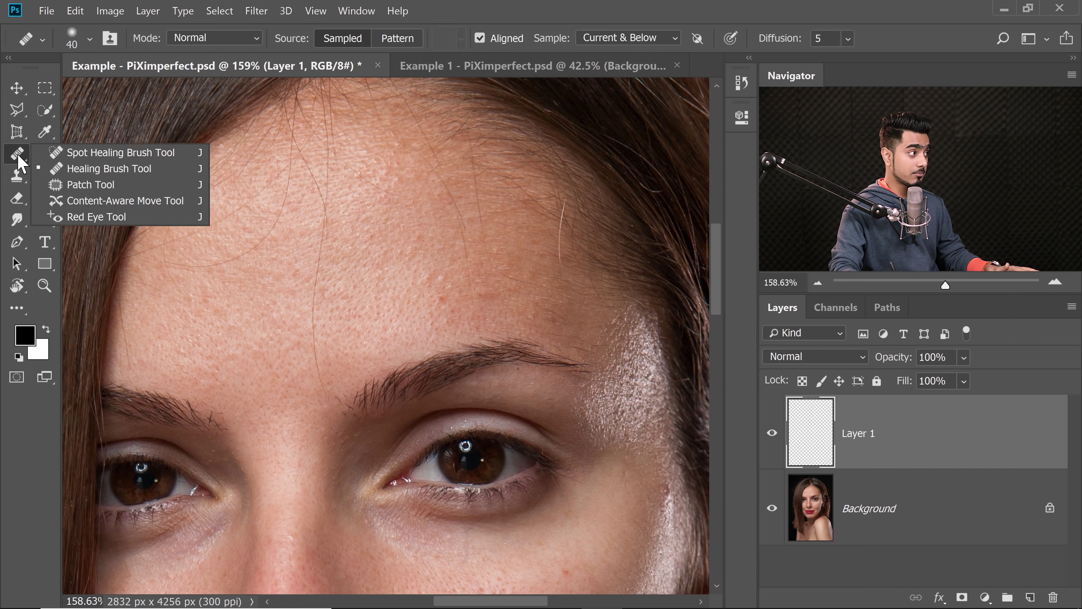
left_click(88, 168)
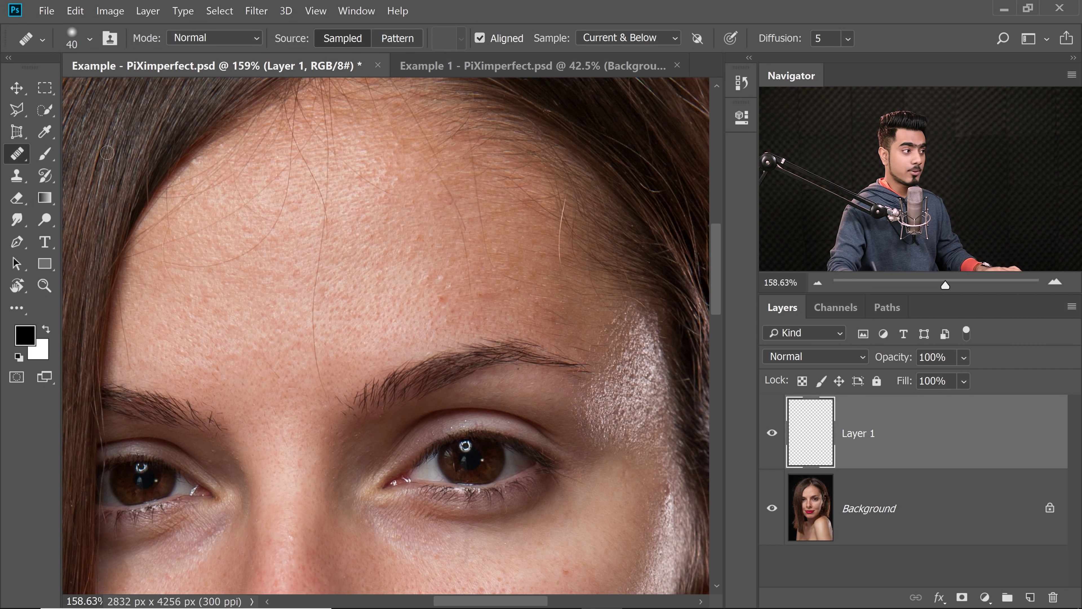
left_click(481, 290)
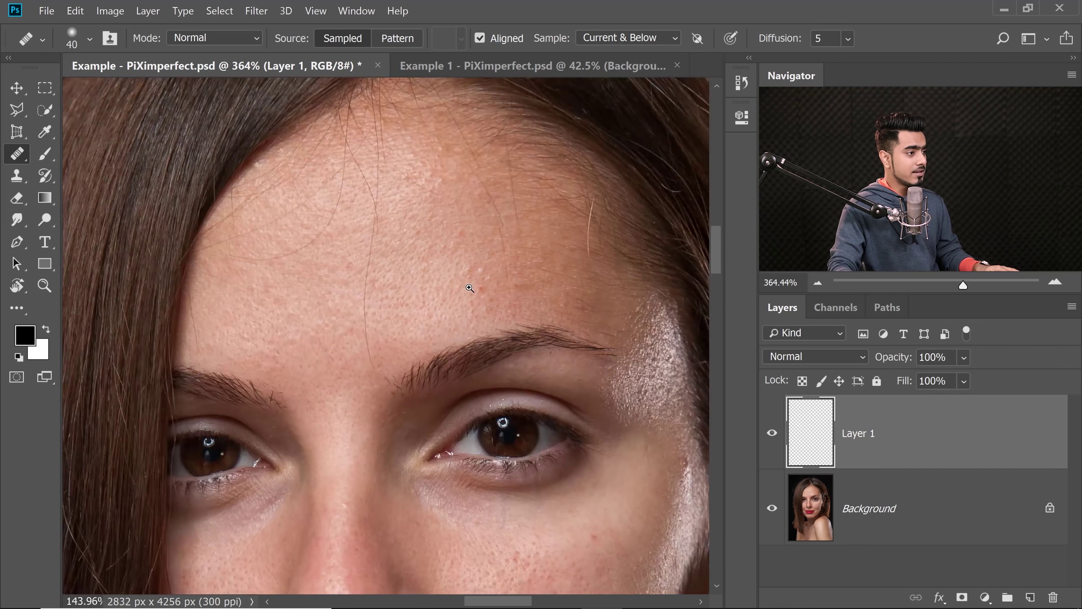
left_click_drag(469, 288, 494, 283)
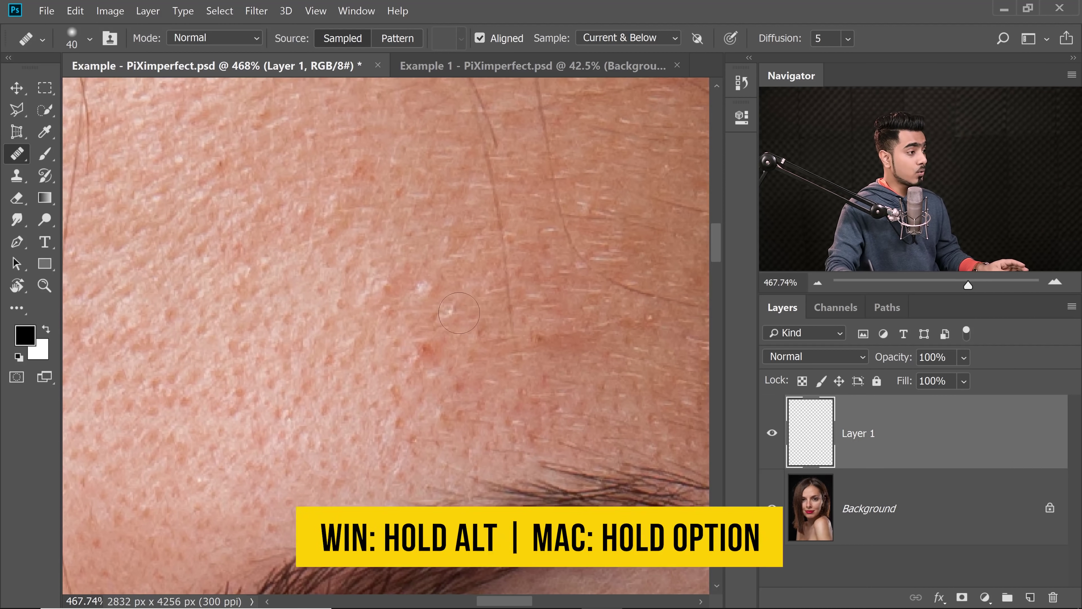
left_click(322, 327, "alt")
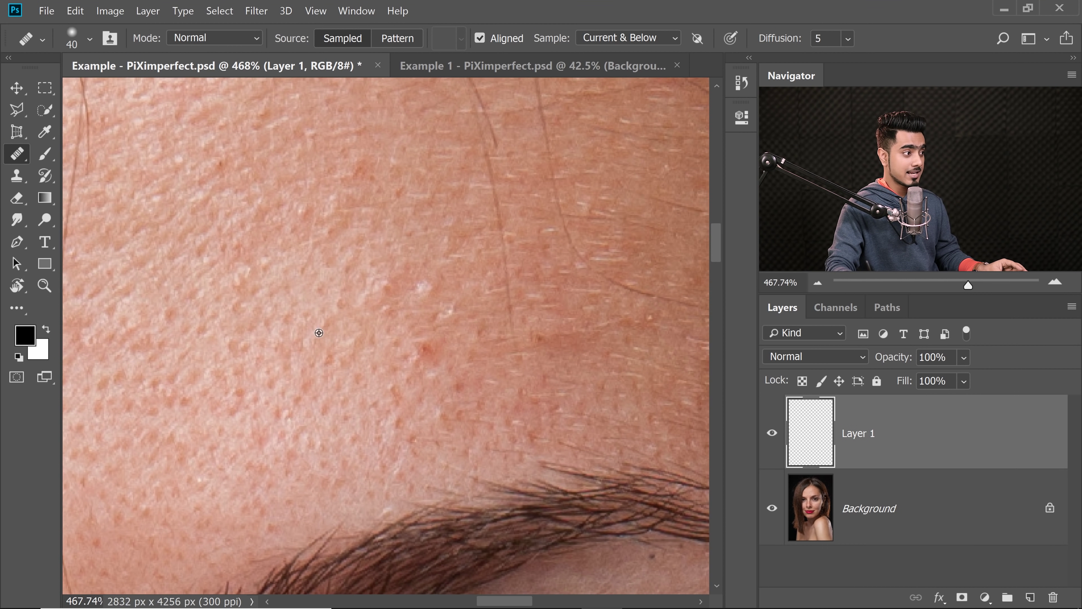
left_click(431, 347)
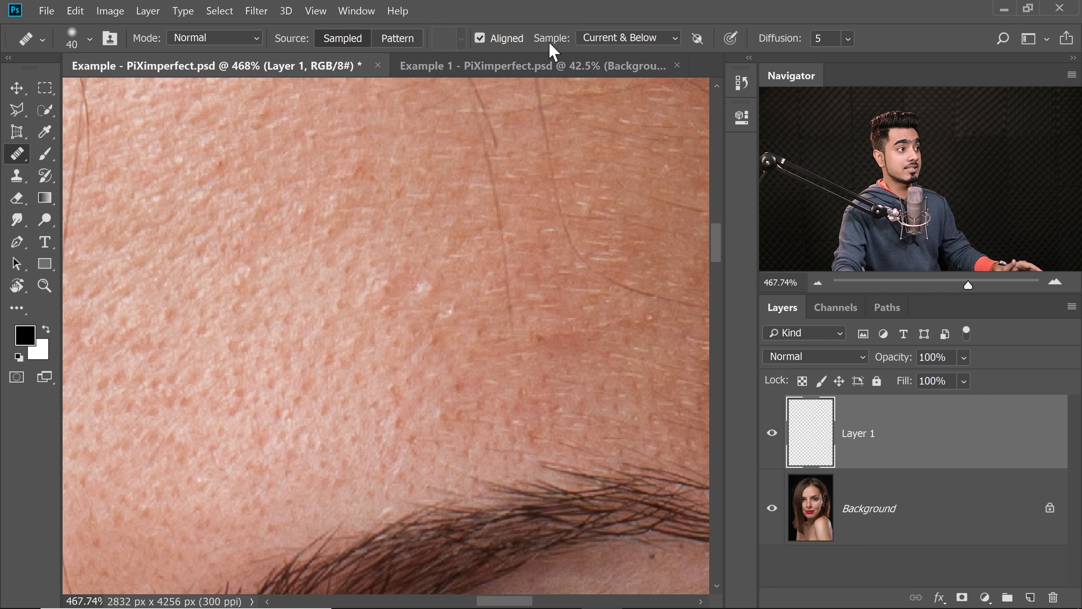
Heal the stray hair across the forehead, then switch to the Example 1 document.
scroll(487, 317, "down", 3)
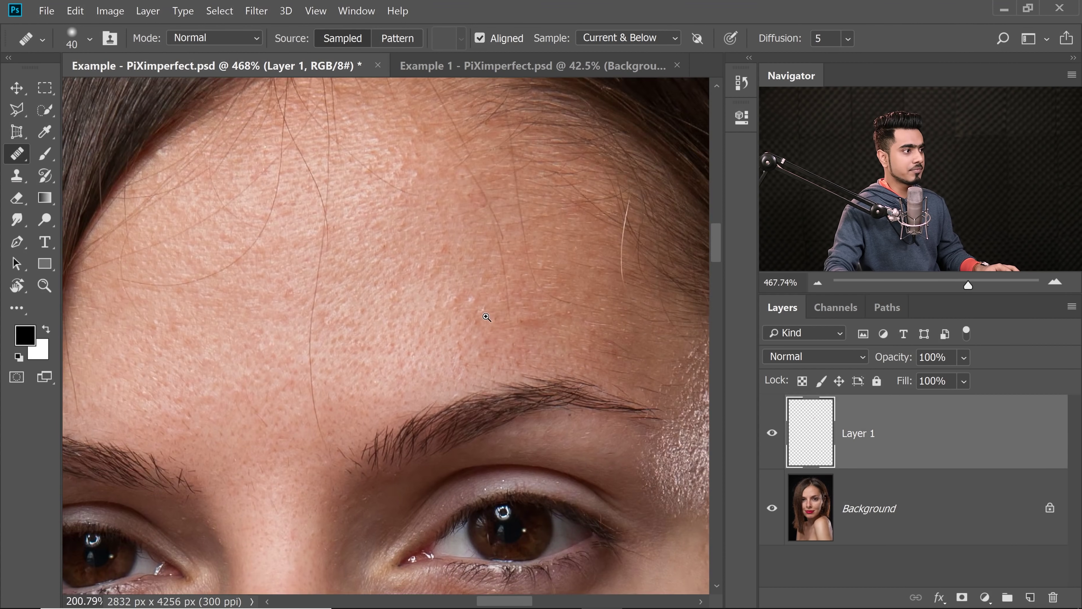
scroll(487, 317, "up", 2)
scroll(495, 297, "up", 3)
left_click_drag(459, 273, 484, 415)
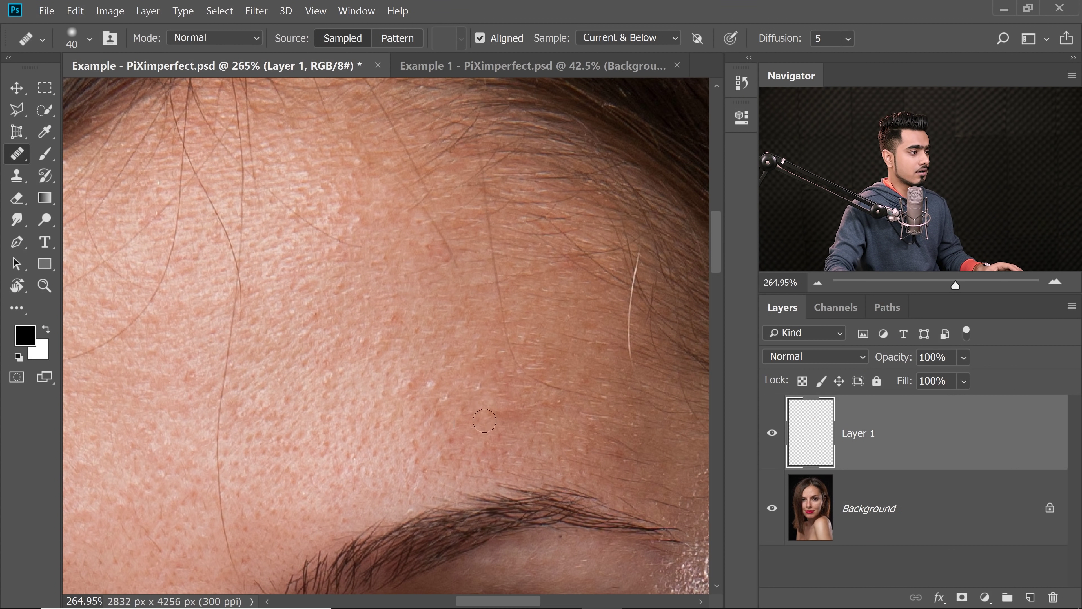
scroll(328, 321, "down", 2)
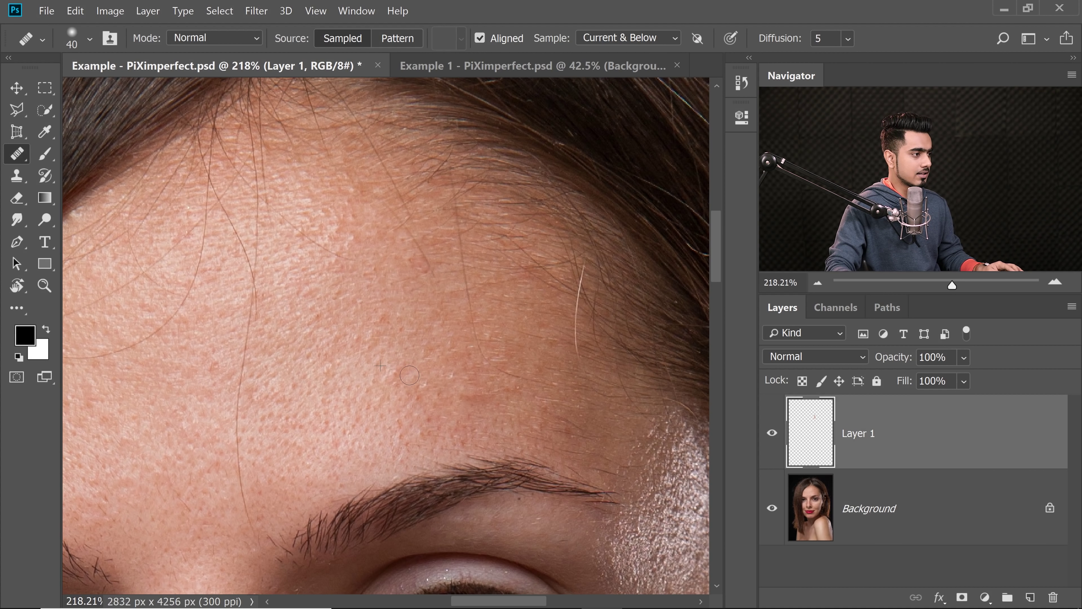
scroll(427, 319, "down", 2)
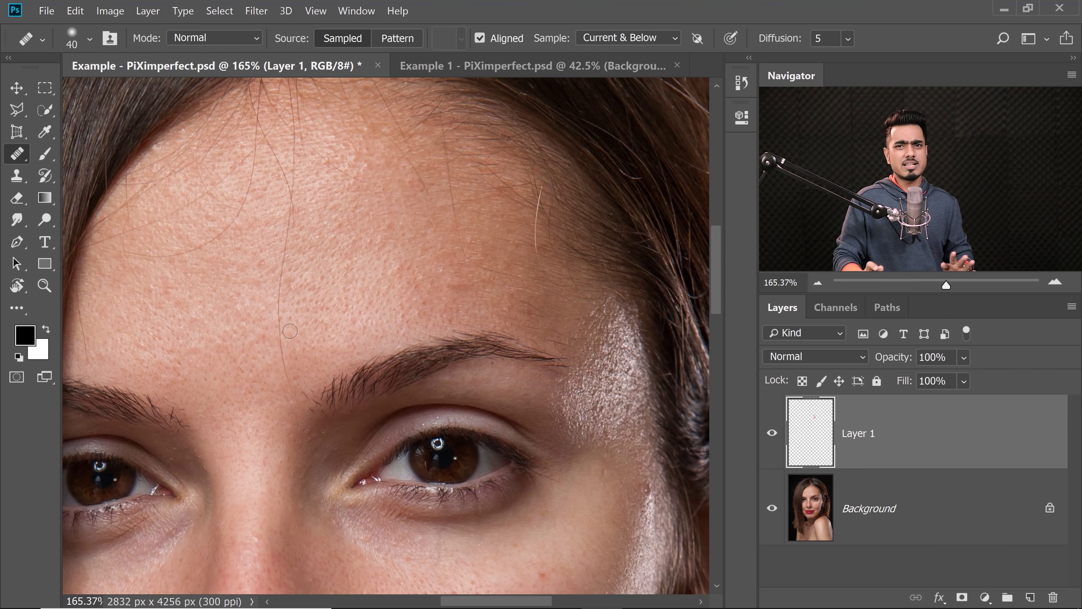
scroll(289, 331, "down", 5)
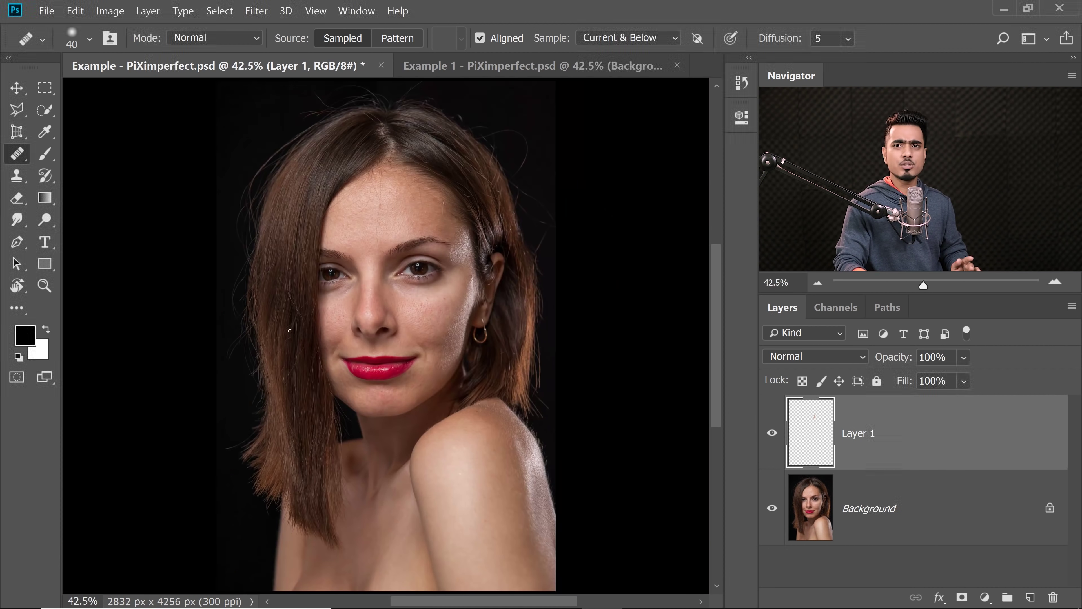
scroll(380, 270, "up", 5)
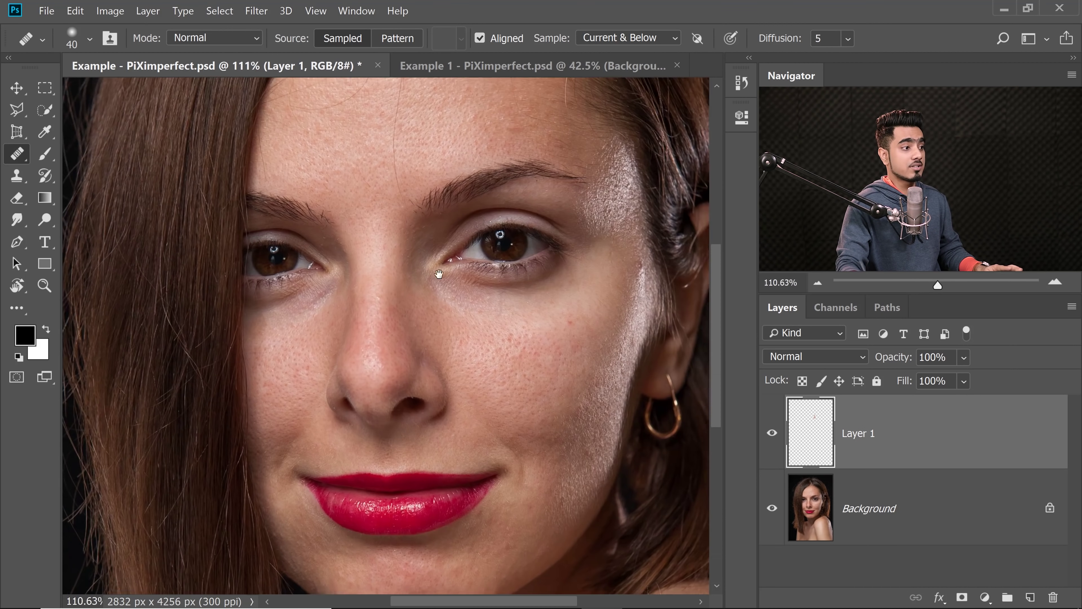
scroll(490, 285, "down", 2)
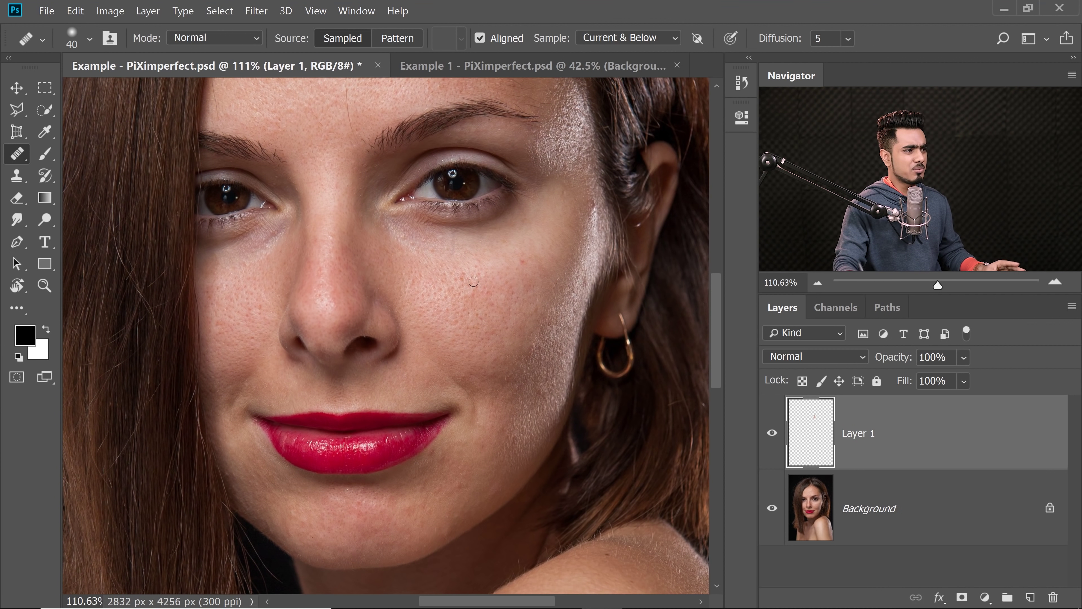
left_click_drag(497, 257, 551, 283)
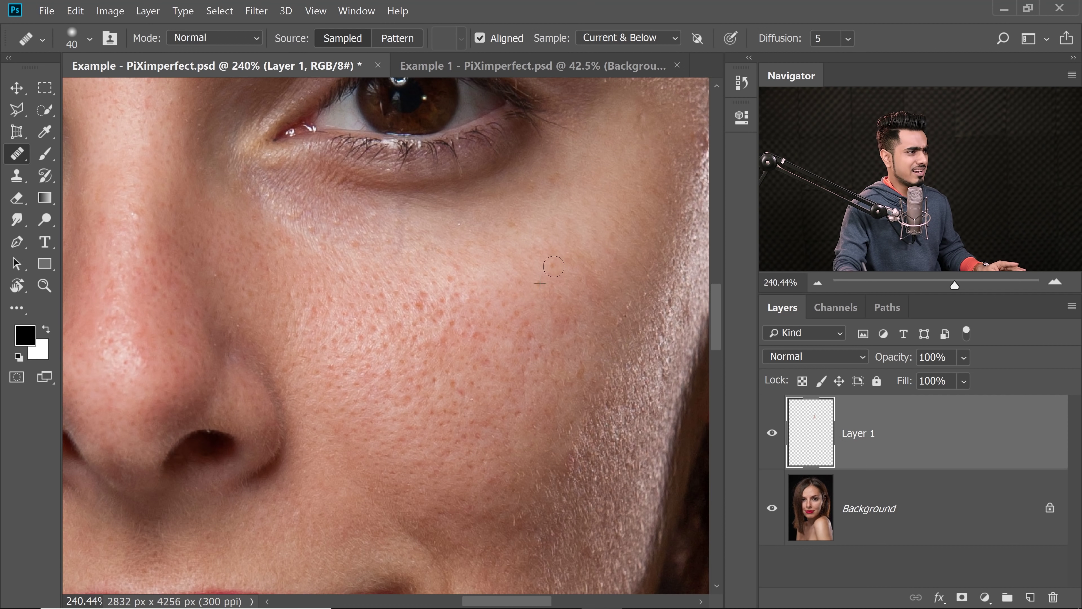
left_click_drag(493, 255, 459, 282)
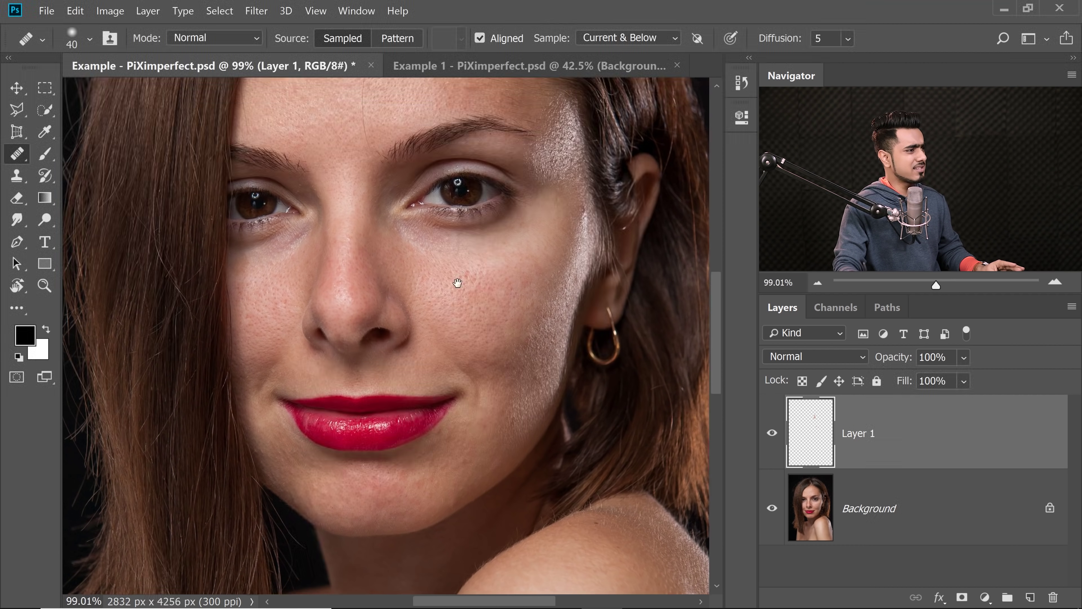
scroll(458, 270, "up", 1)
left_click(391, 68)
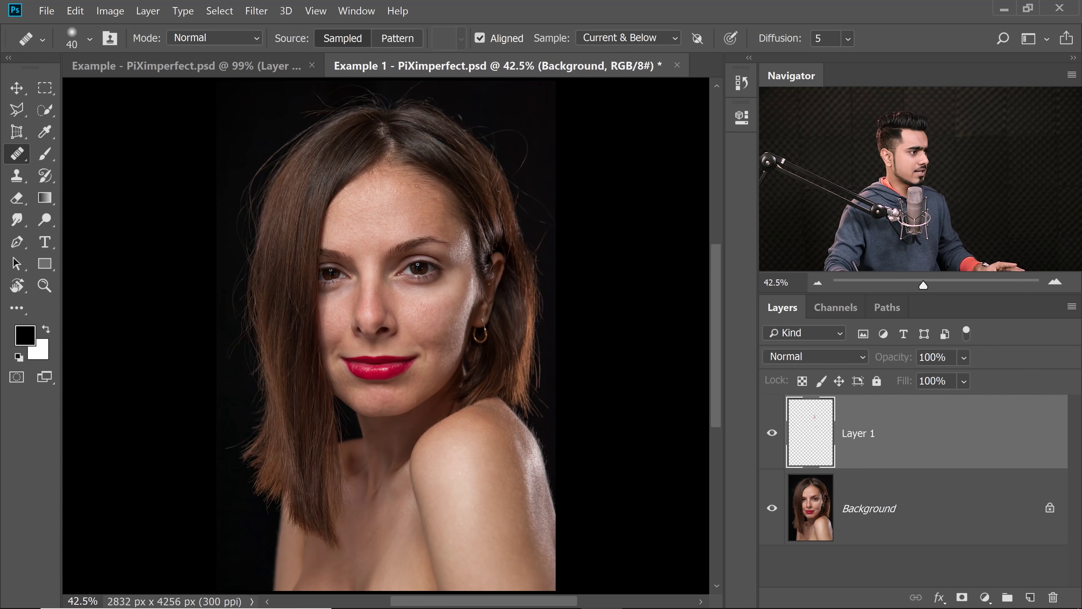
Zoom into Example 1's face and toggle the Blemishes layer off and on to compare.
left_click_drag(406, 254, 434, 343)
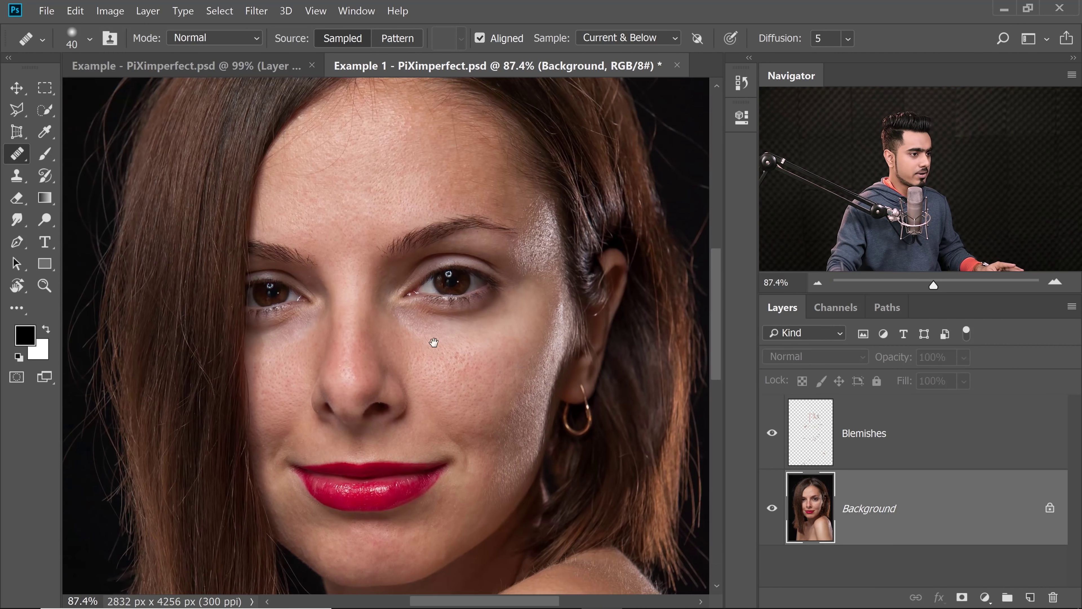
left_click(862, 421)
left_click(772, 434)
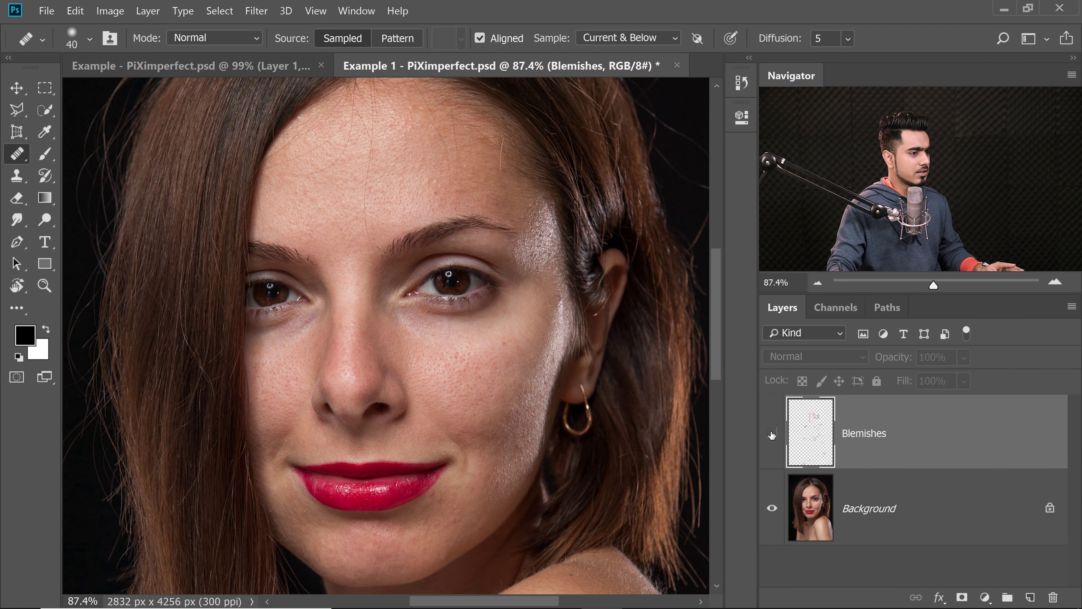
left_click(772, 434)
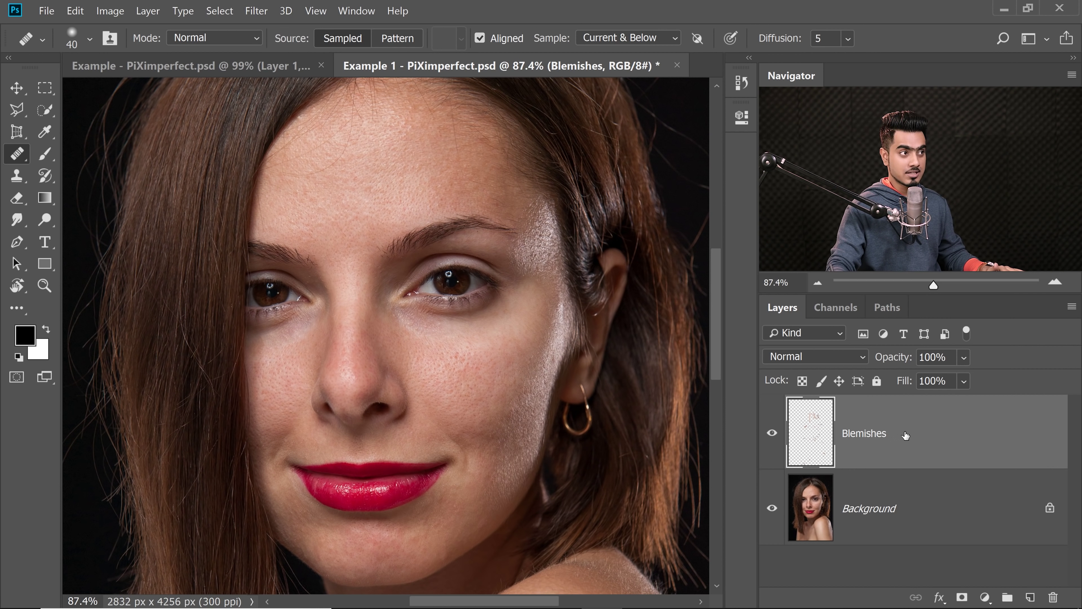
Show the Actions panel and load the PiXimperfect Skin Softening action set.
left_click(360, 11)
left_click(426, 116)
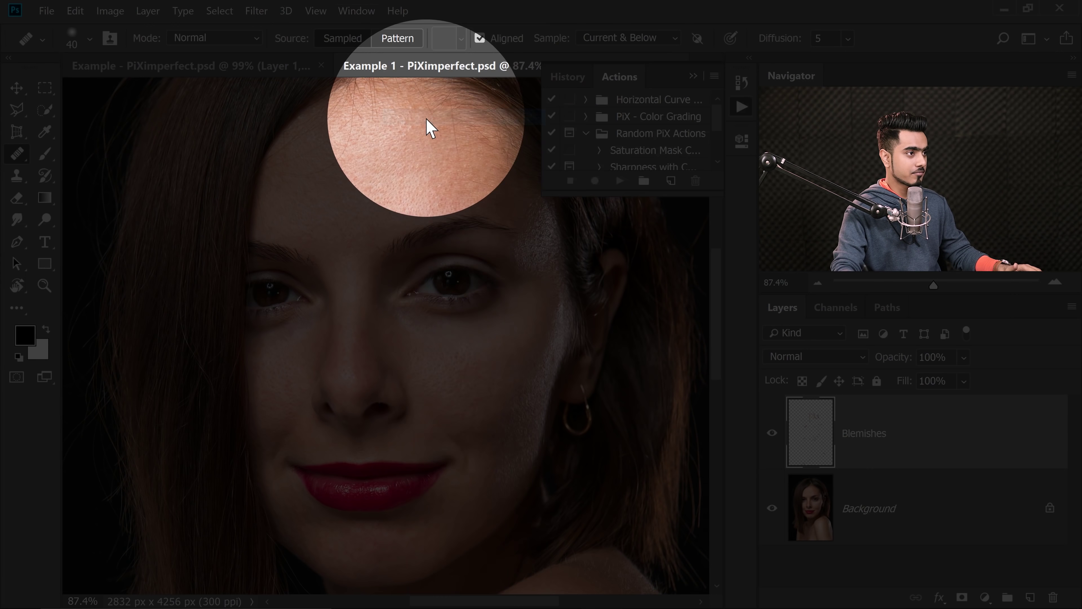
left_click_drag(639, 196, 645, 416)
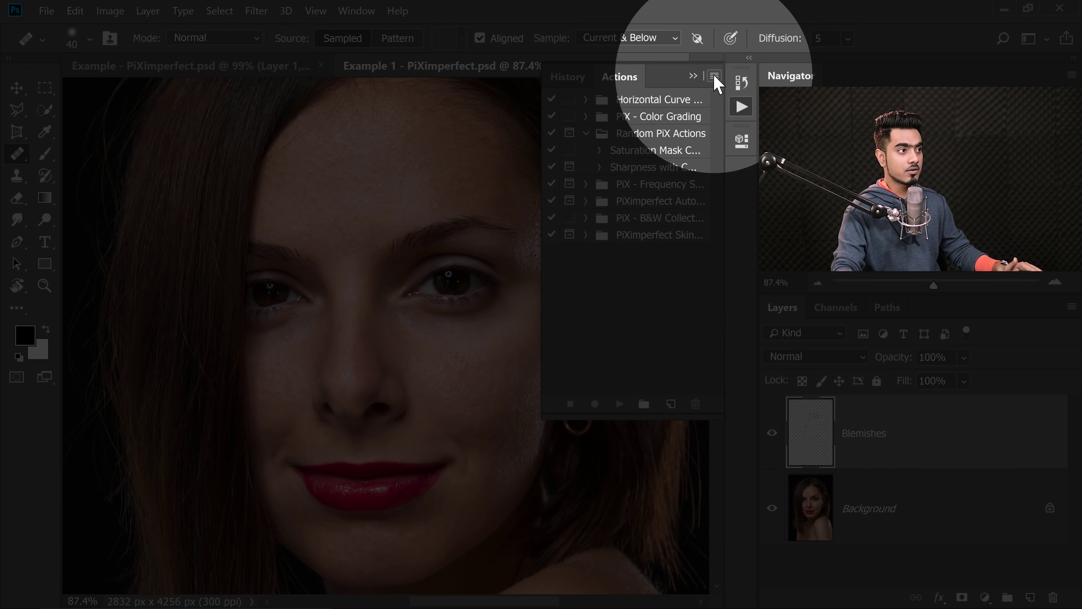
left_click(715, 76)
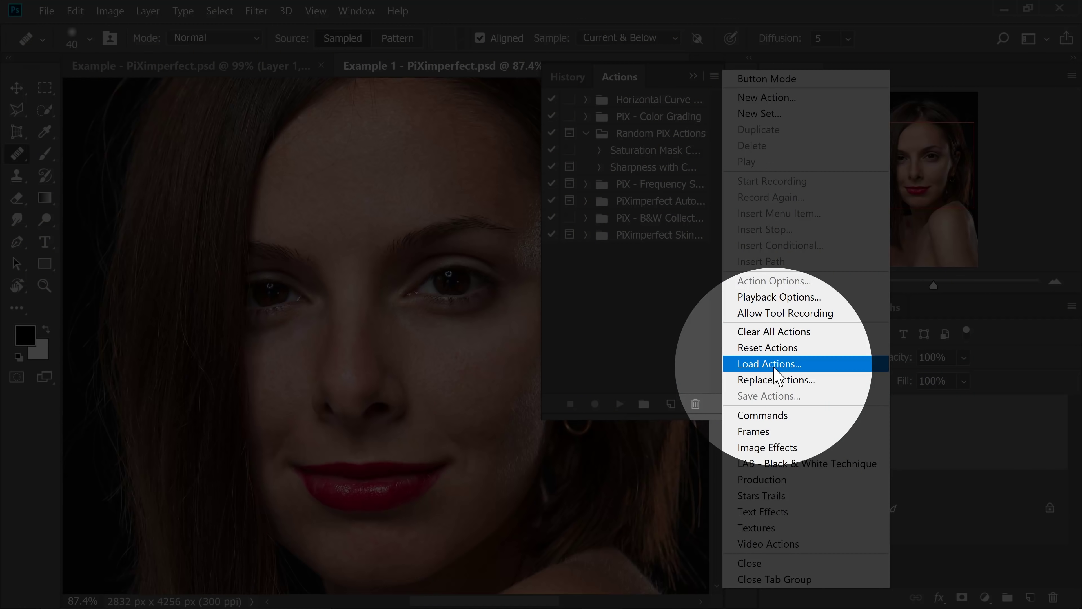
left_click(772, 365)
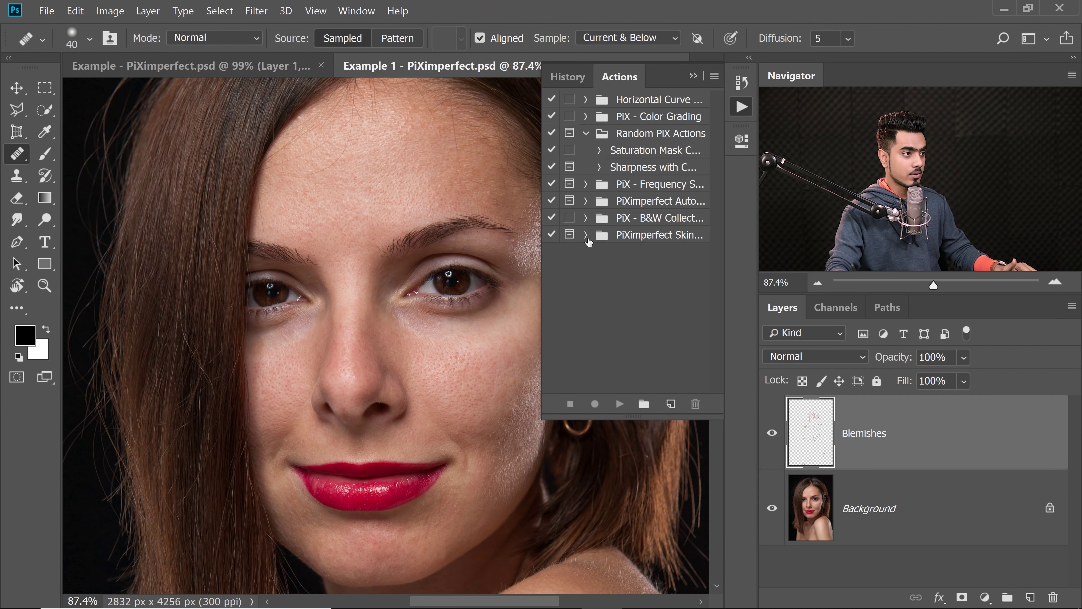
Expand the PiXimperfect Skin Softening set and play its Skin Softening action.
left_click_drag(541, 244, 483, 245)
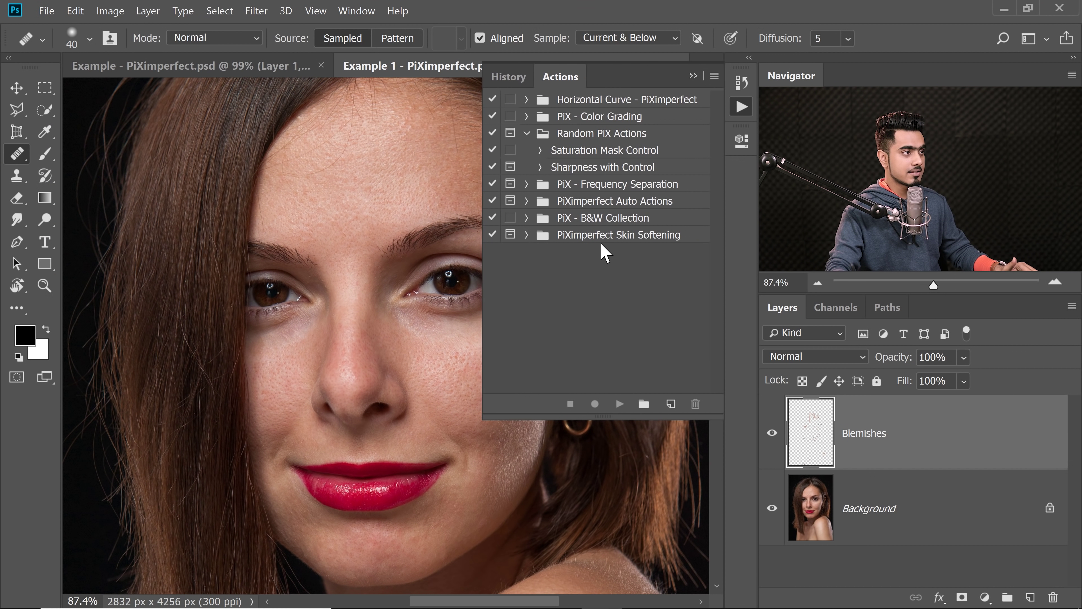
left_click(527, 133)
left_click(527, 201)
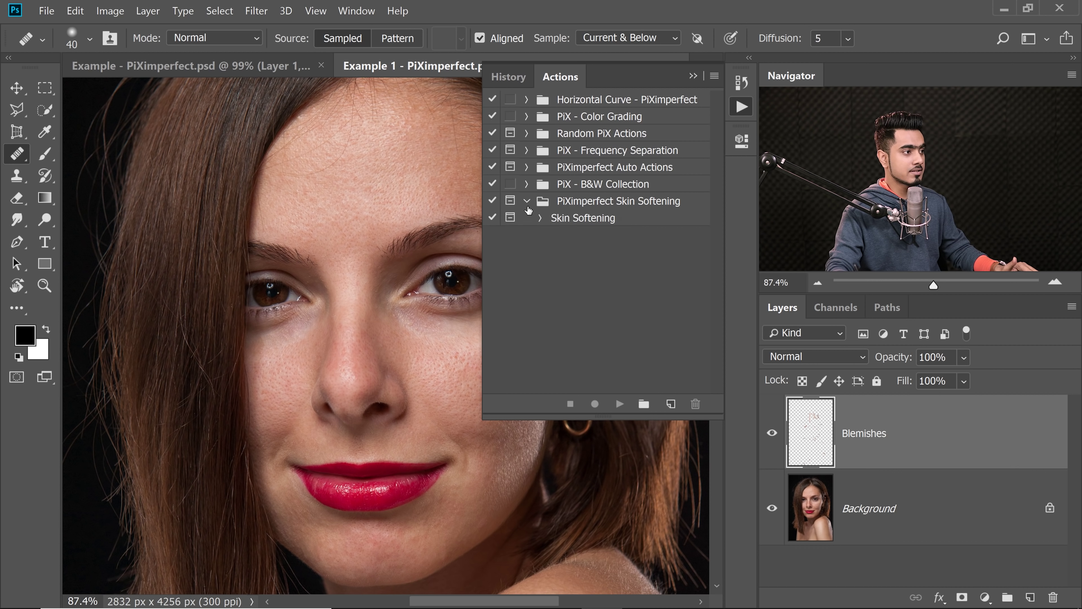
left_click_drag(386, 229, 343, 219)
left_click(581, 218)
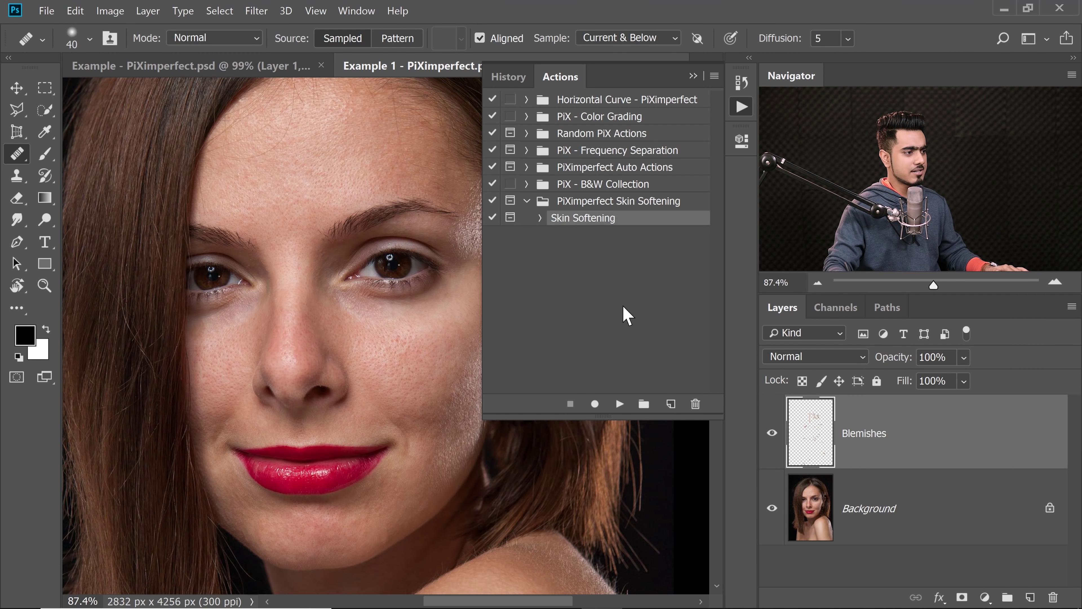
left_click(619, 404)
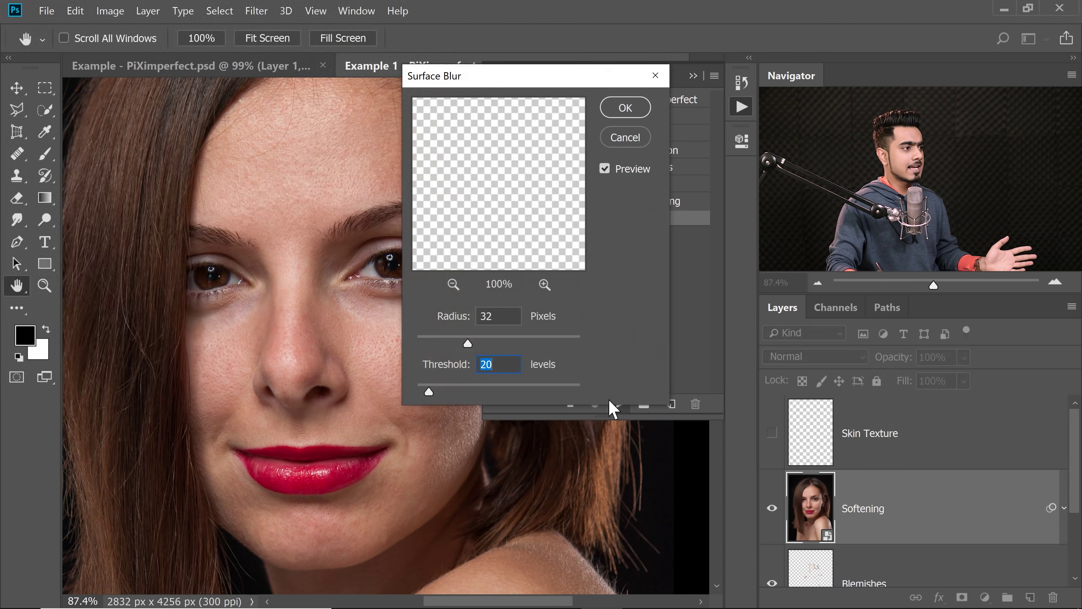
Tune the Surface Blur radius up to 39 pixels while inspecting the skin closely.
left_click_drag(473, 84, 611, 166)
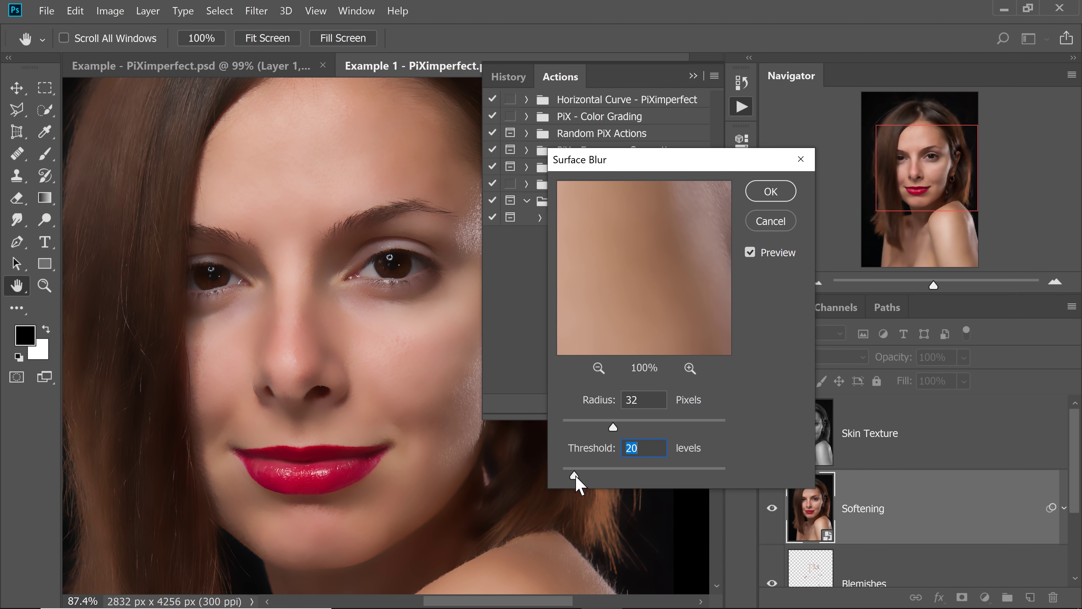
left_click_drag(575, 474, 778, 471)
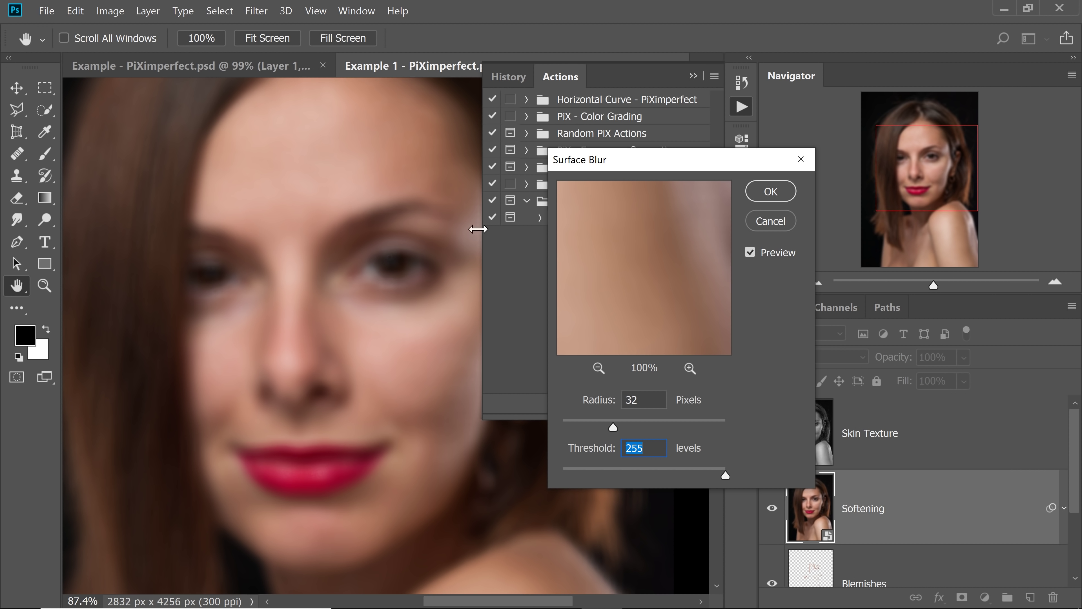
mouse_move(605, 427)
left_mouse_down()
mouse_move(586, 425)
mouse_move(601, 431)
left_mouse_up()
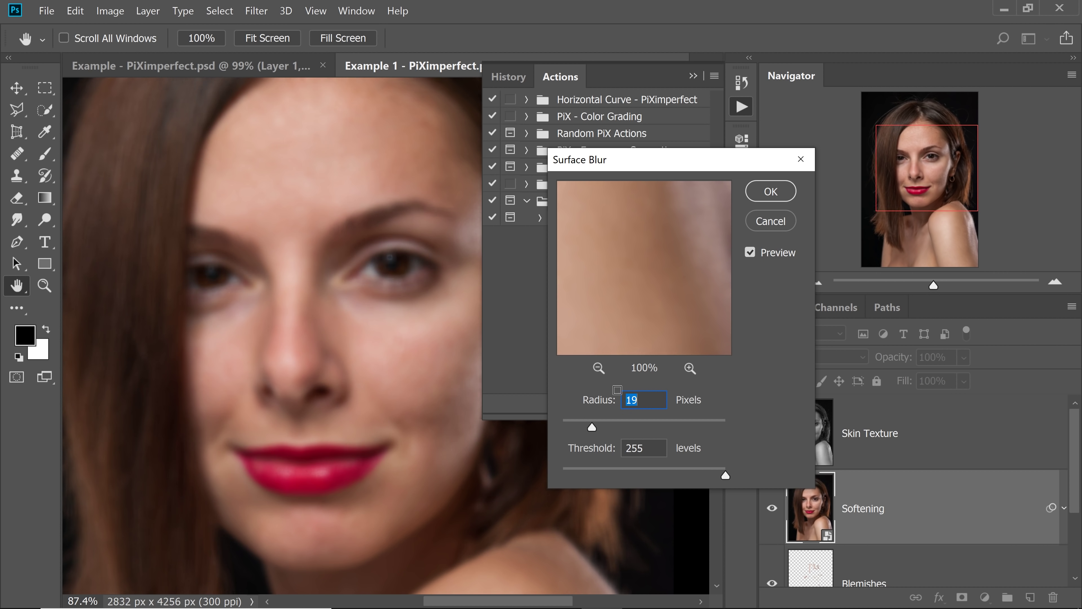
left_click(403, 357, "ctrl")
left_click(409, 359, "alt")
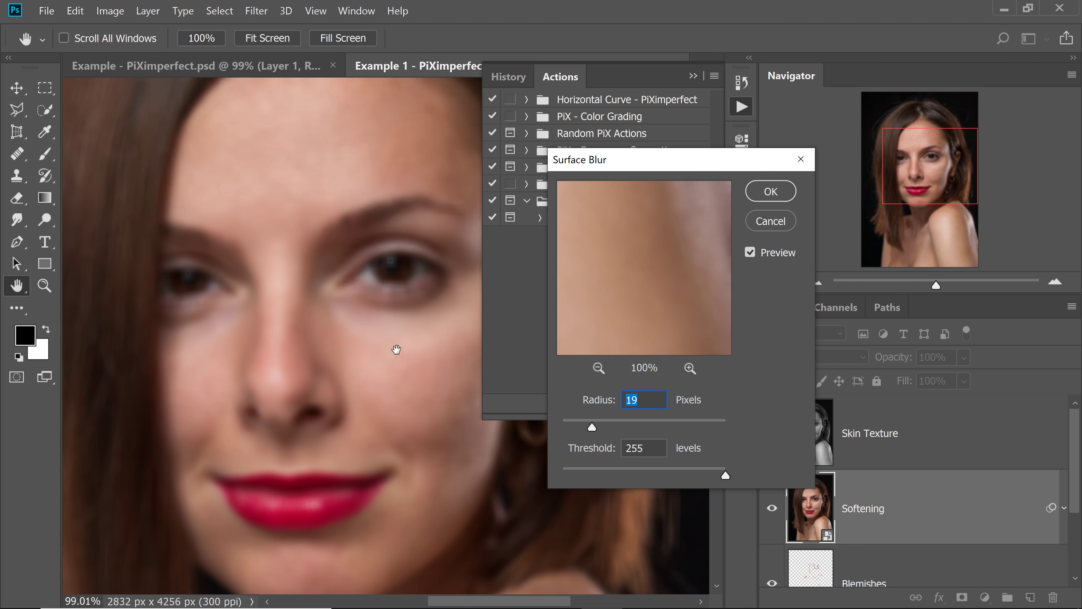
scroll(623, 405, "up", 12)
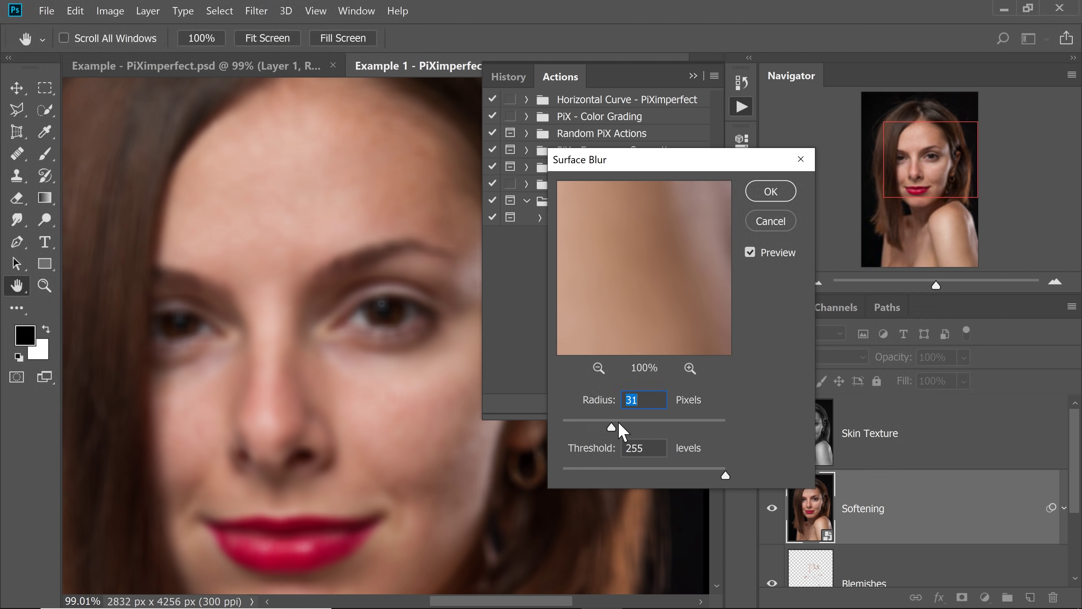
left_click_drag(342, 418, 331, 369)
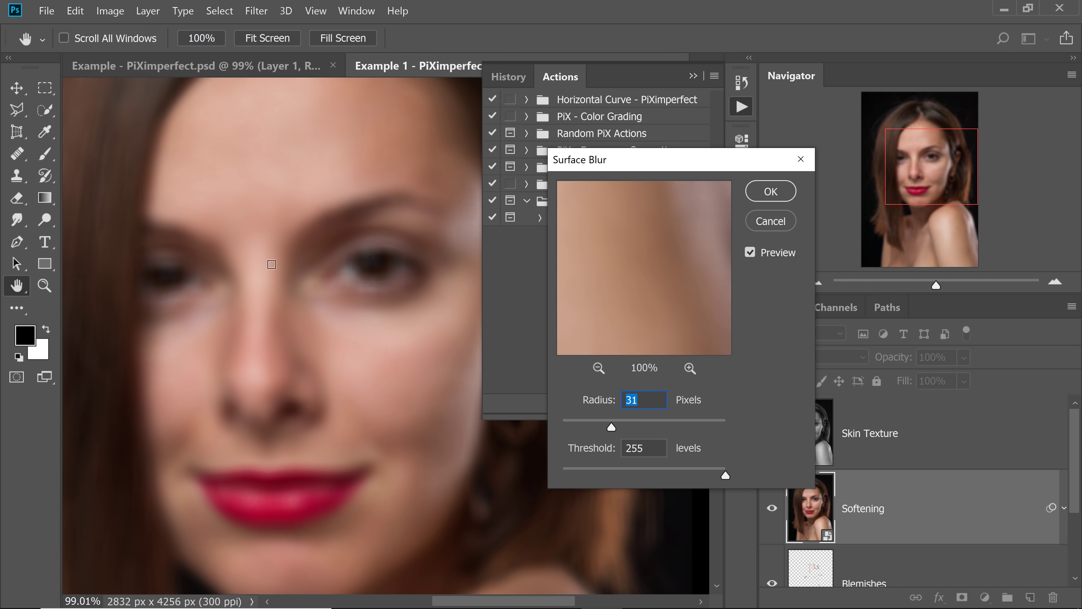
left_click_drag(278, 203, 283, 213)
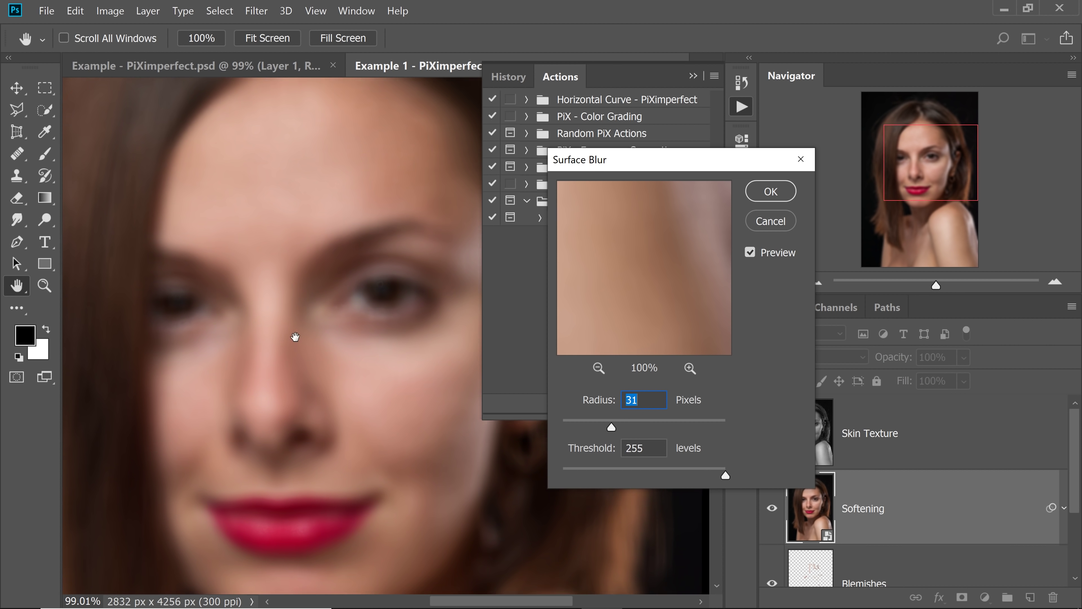
left_click_drag(617, 424, 625, 424)
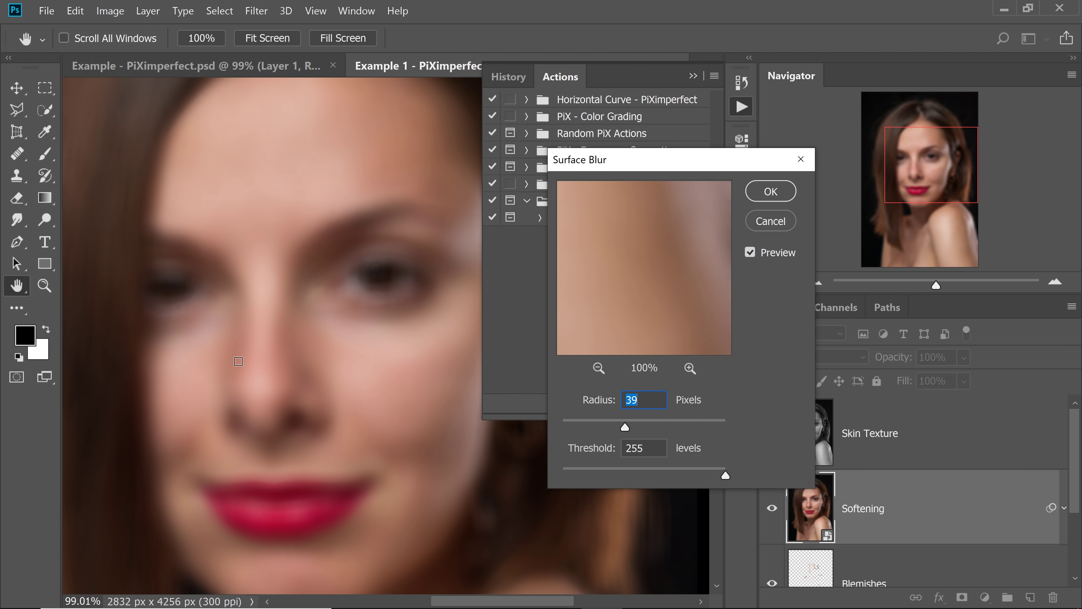
scroll(298, 345, "down", 1)
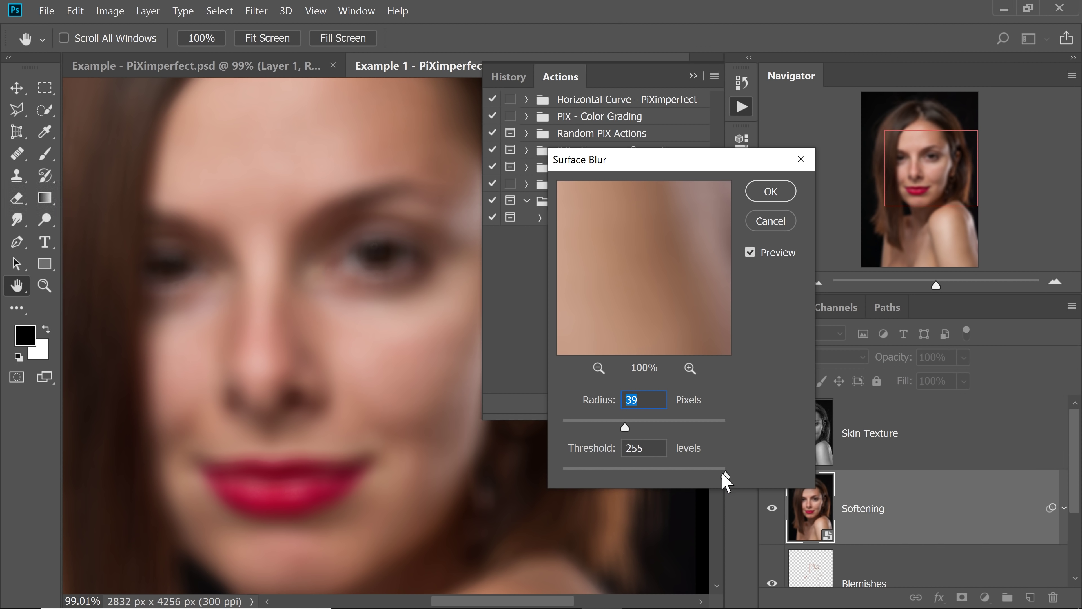
Settle the Surface Blur threshold at 18 levels and apply the softening blur.
left_click_drag(725, 474, 689, 475)
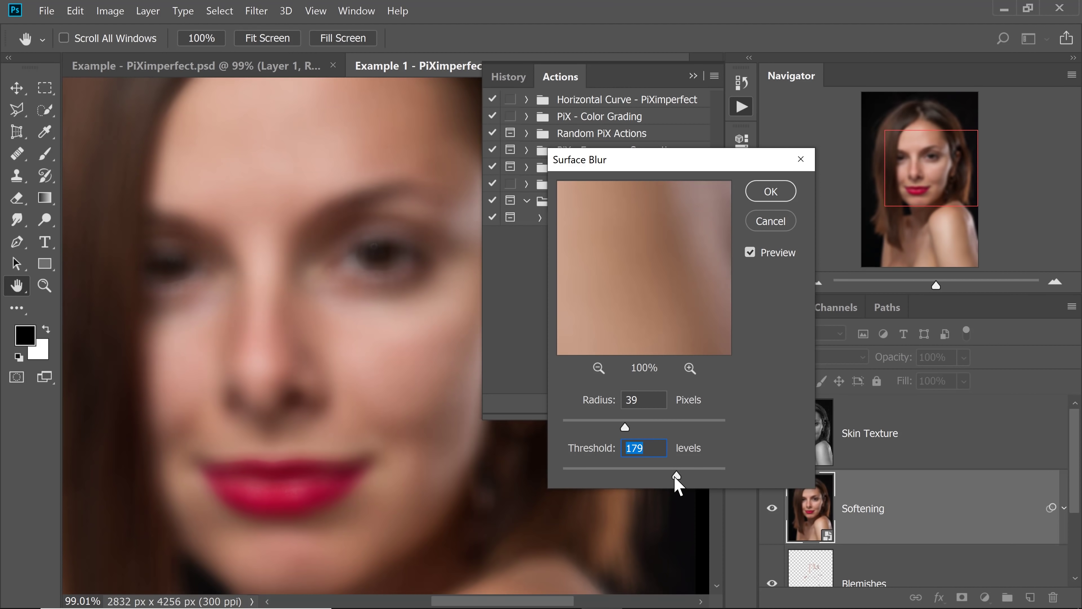
left_click_drag(670, 477, 642, 475)
left_click_drag(642, 475, 569, 475)
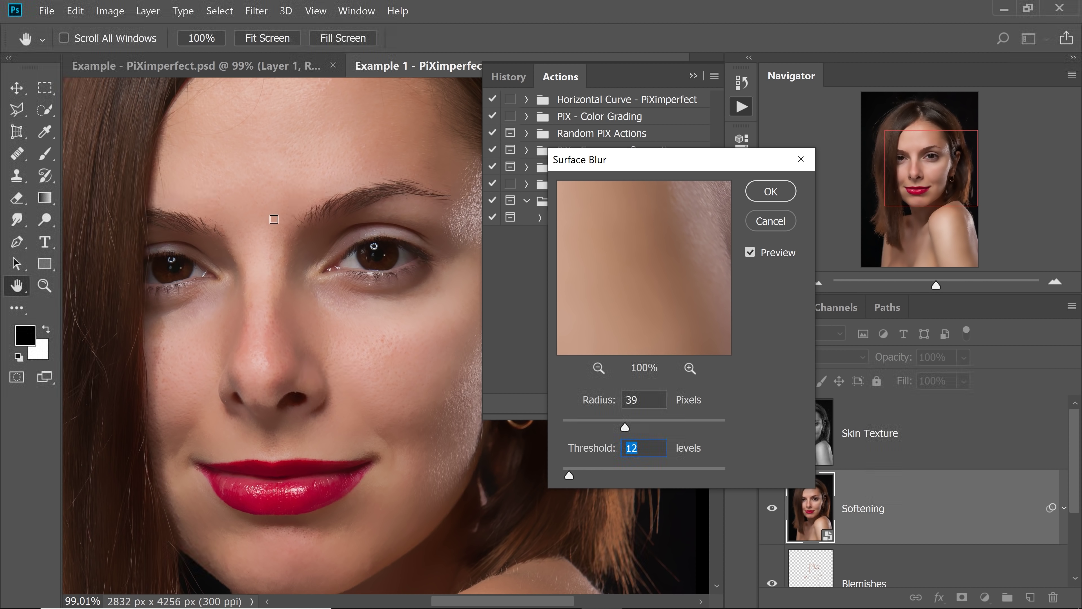
left_click_drag(569, 475, 538, 475)
left_click_drag(563, 474, 604, 475)
left_click_drag(598, 473, 593, 470)
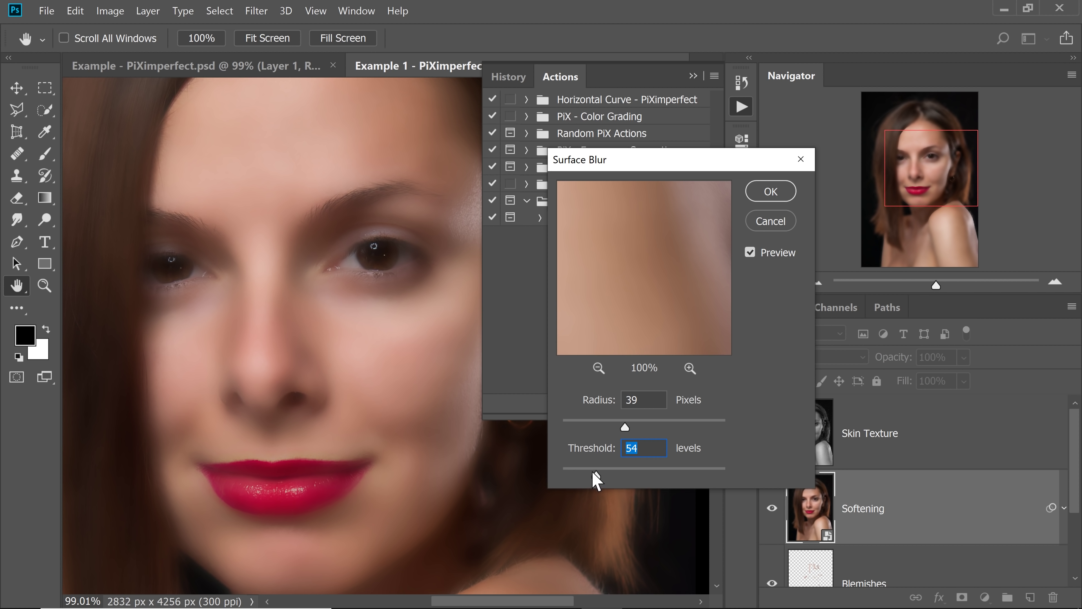
left_click_drag(592, 472, 589, 474)
scroll(384, 503, "down", 3)
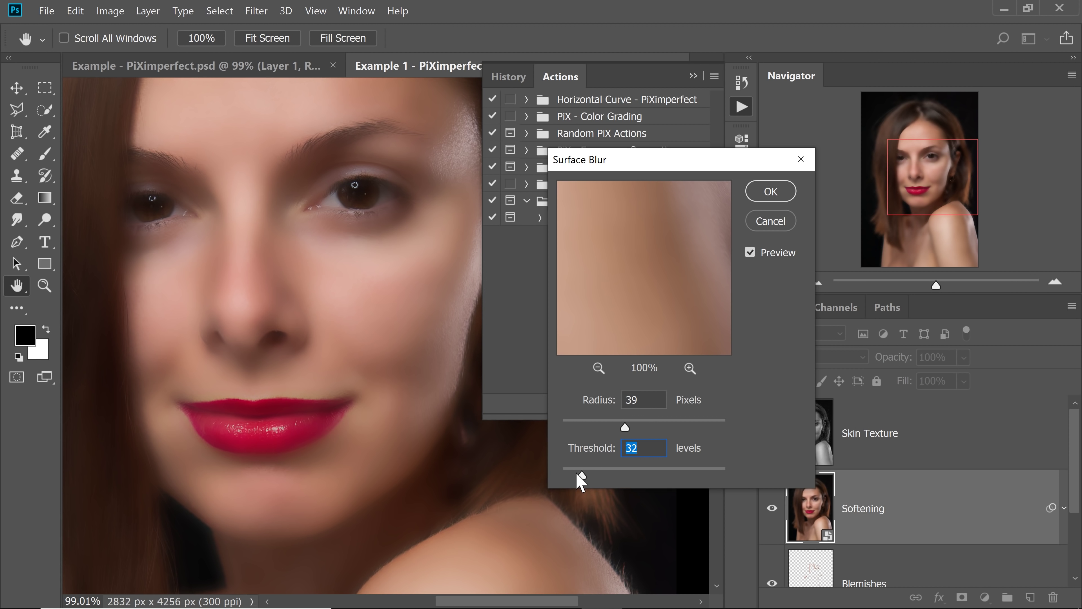
left_click_drag(575, 472, 574, 476)
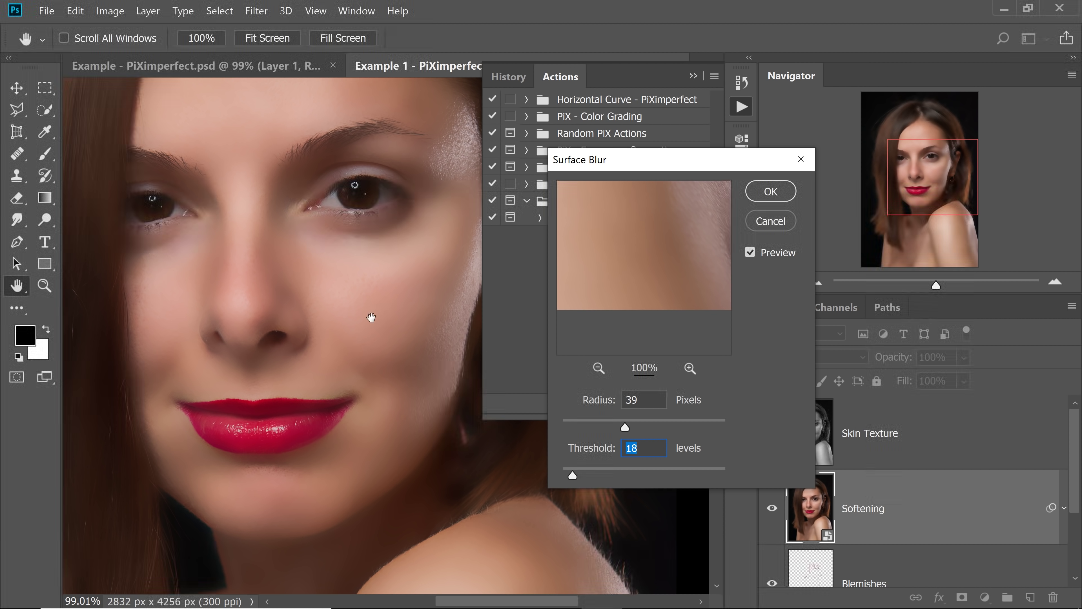
scroll(377, 340, "up", 2)
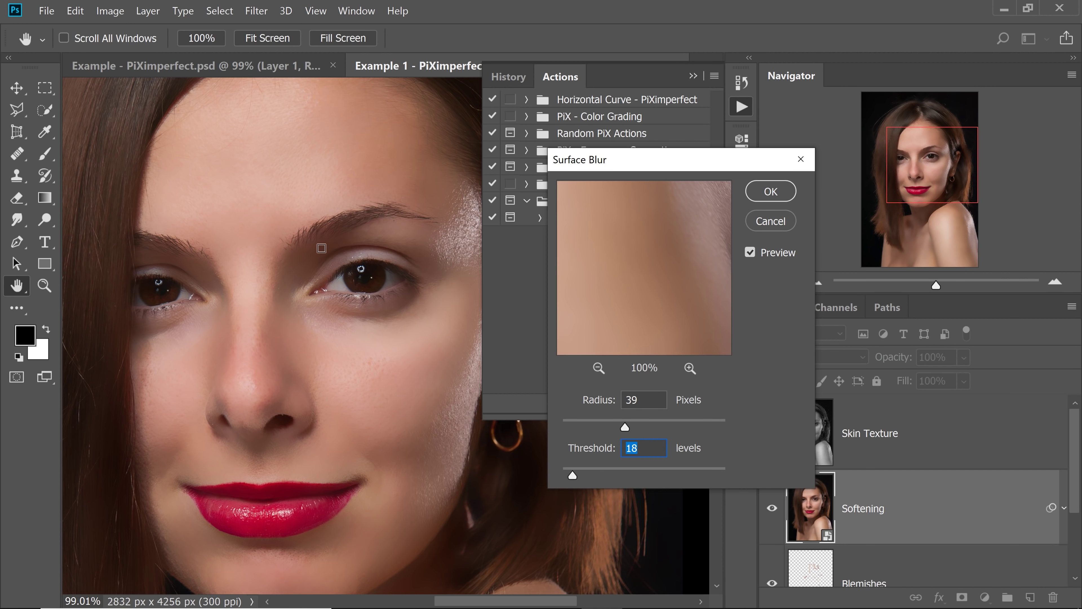
scroll(224, 246, "left", 1)
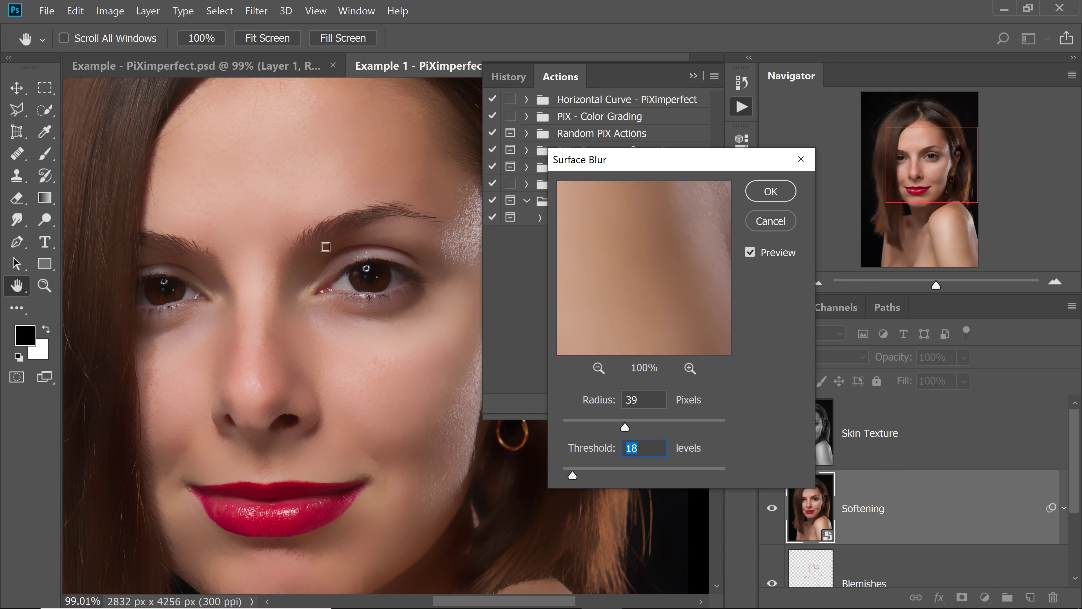
scroll(384, 261, "down", 2)
scroll(297, 314, "down", 1)
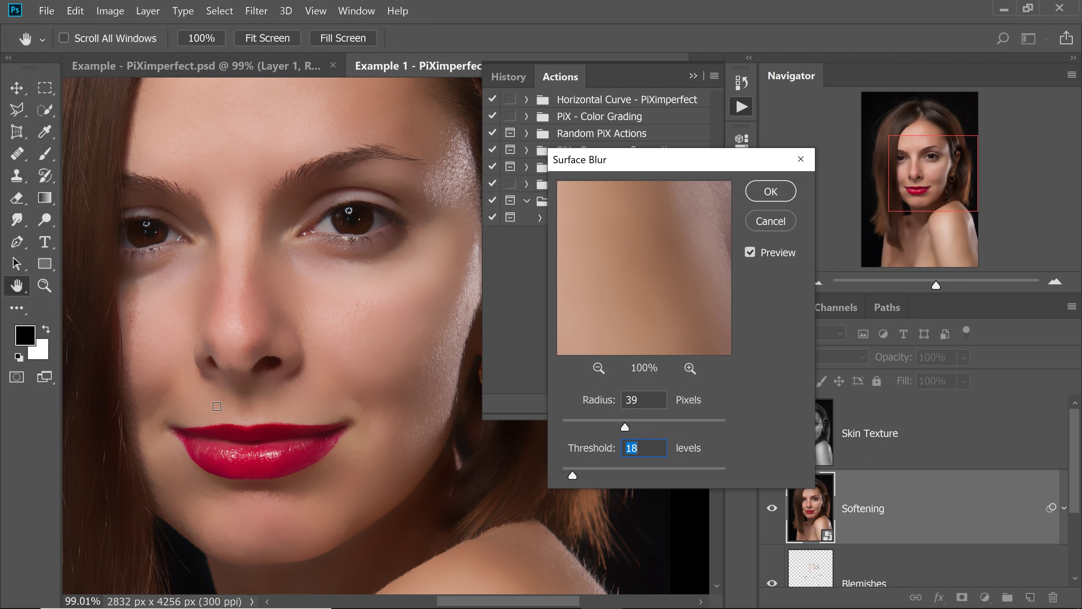
left_click(771, 191)
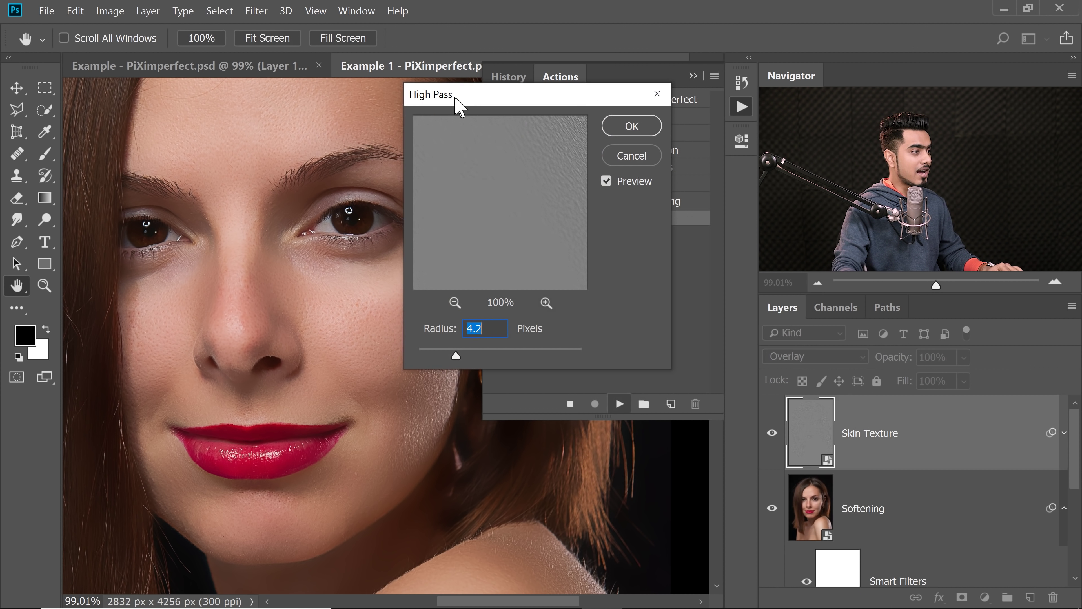
Adjust the Skin Texture layer's High Pass radius to about 4.4 pixels.
left_click_drag(587, 410, 545, 418)
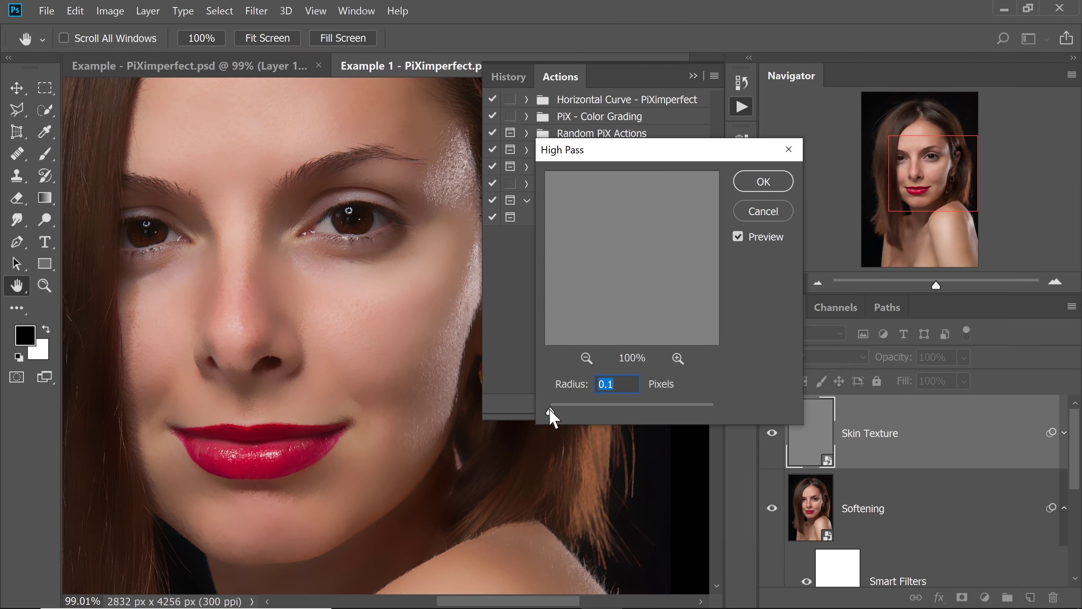
left_click_drag(551, 410, 569, 409)
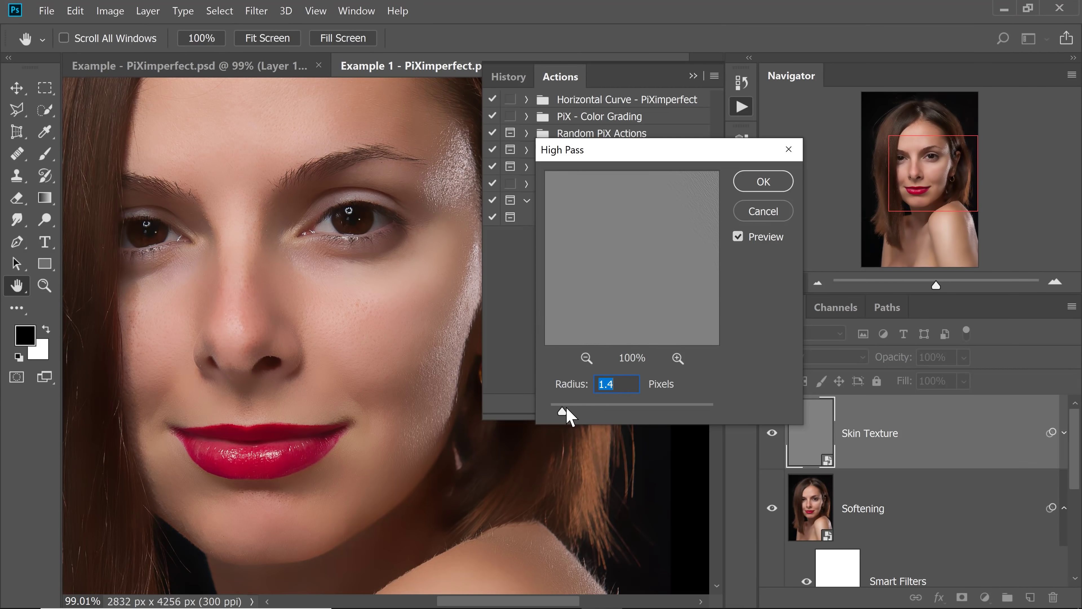
mouse_move(567, 409)
left_mouse_down()
mouse_move(639, 407)
mouse_move(555, 410)
mouse_move(580, 408)
left_mouse_up()
left_click_drag(608, 406, 589, 406)
Apply High Pass, then split Blend If Underlying Layer to 0/81 and 162/255 and confirm.
left_click(764, 181)
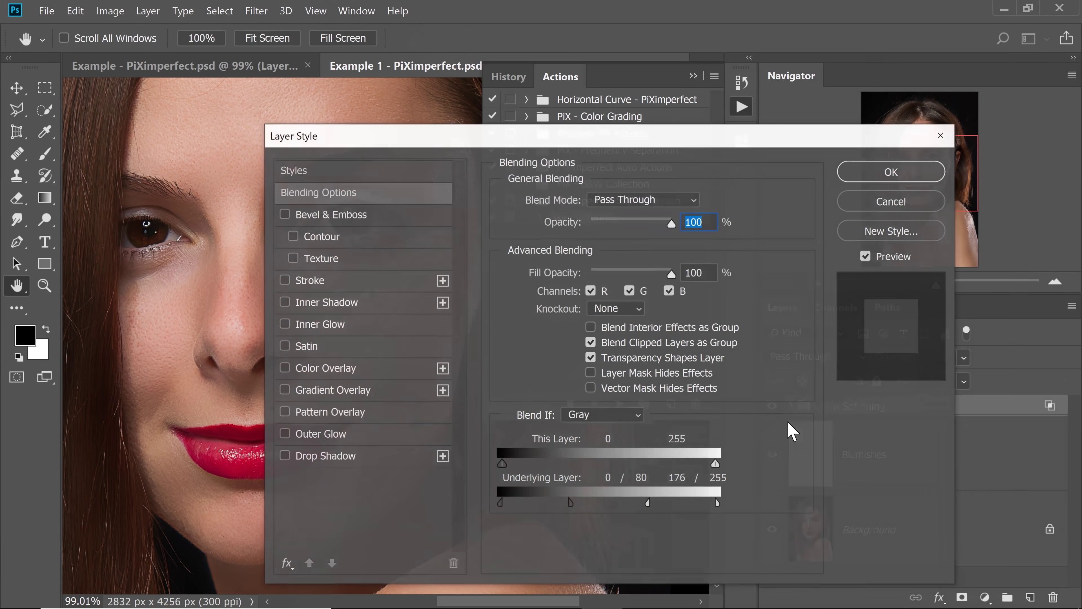
left_click_drag(452, 147, 633, 87)
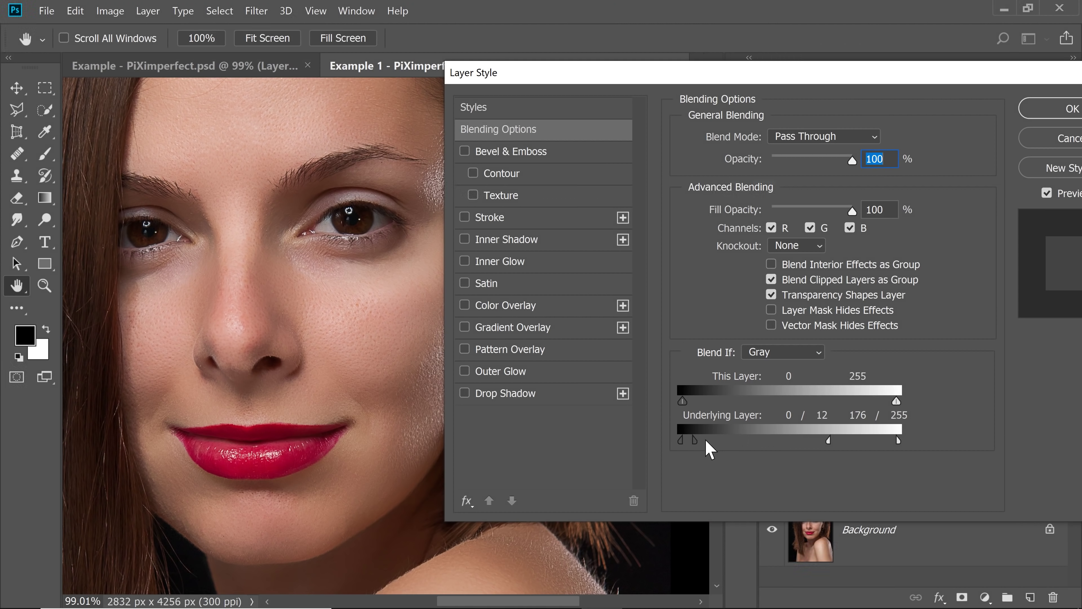
left_click_drag(829, 440, 857, 440)
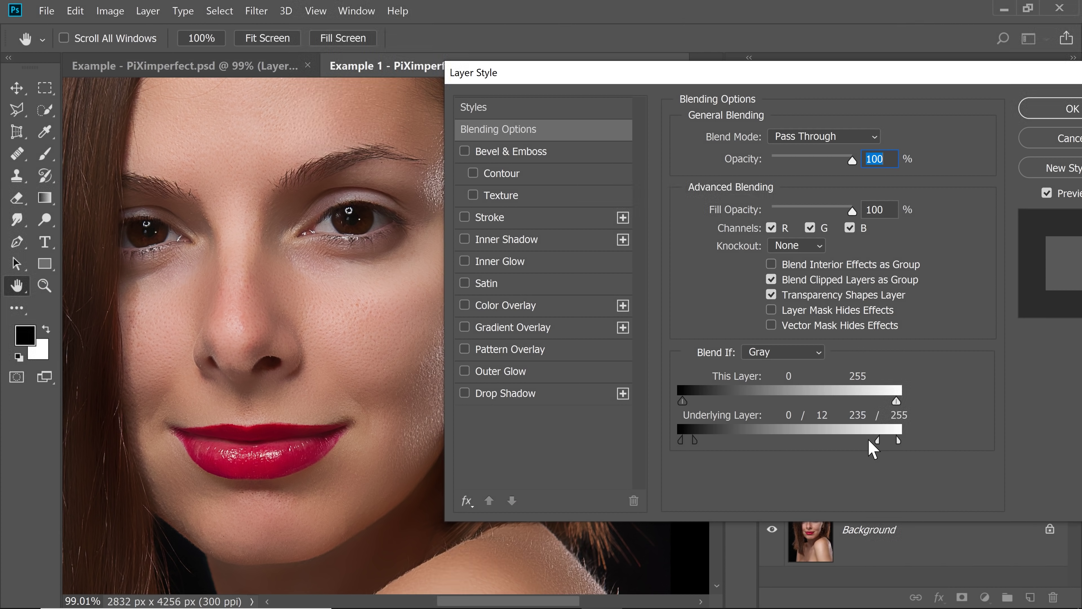
left_click_drag(869, 440, 840, 439)
left_click_drag(791, 444, 823, 448)
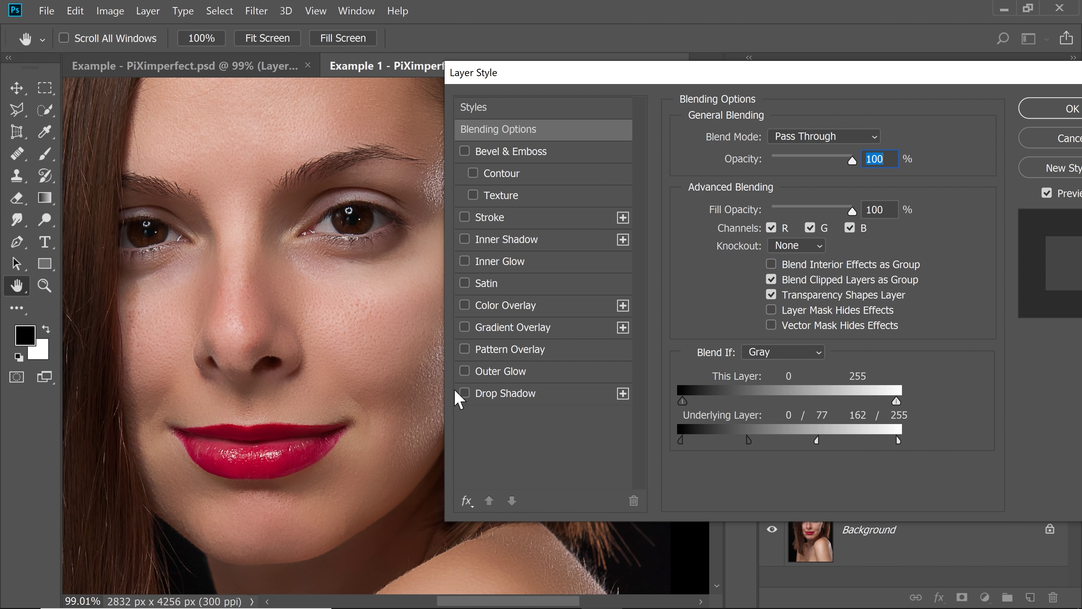
left_click_drag(755, 439, 756, 439)
left_click(1035, 112)
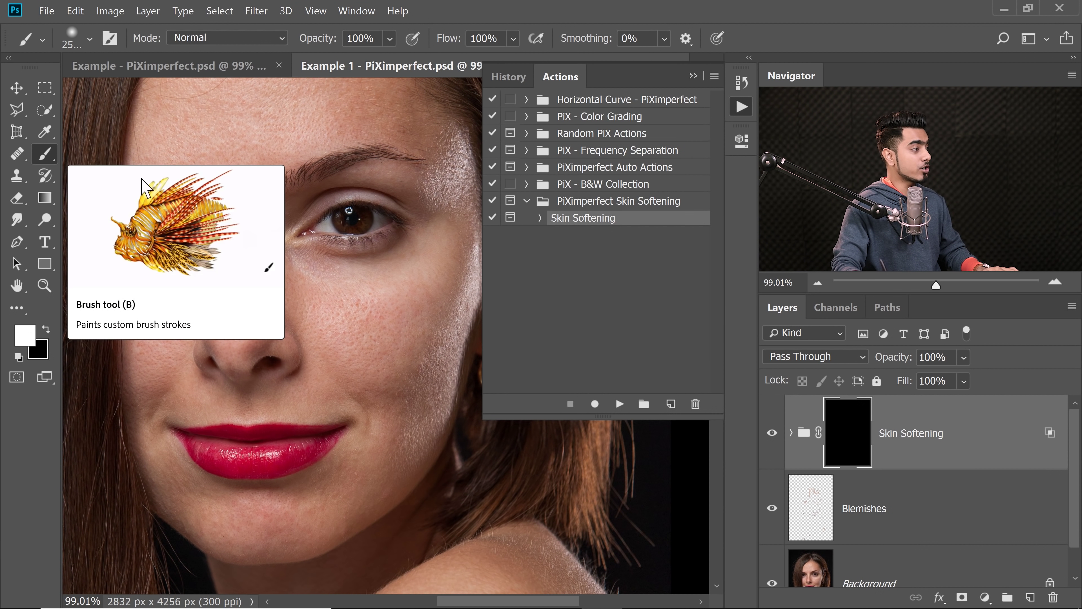
Paint the softening onto the cheek, temple and forehead using a 209–347 px brush.
left_click_drag(300, 293, 273, 278)
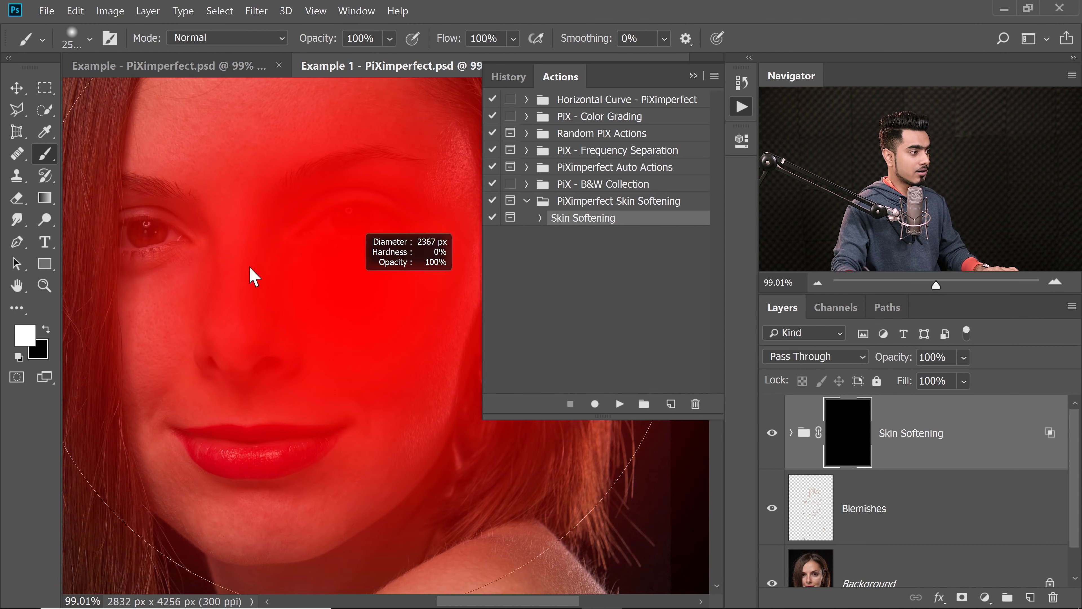
mouse_move(379, 336)
left_mouse_down()
mouse_move(89, 315)
mouse_move(132, 315)
left_mouse_up()
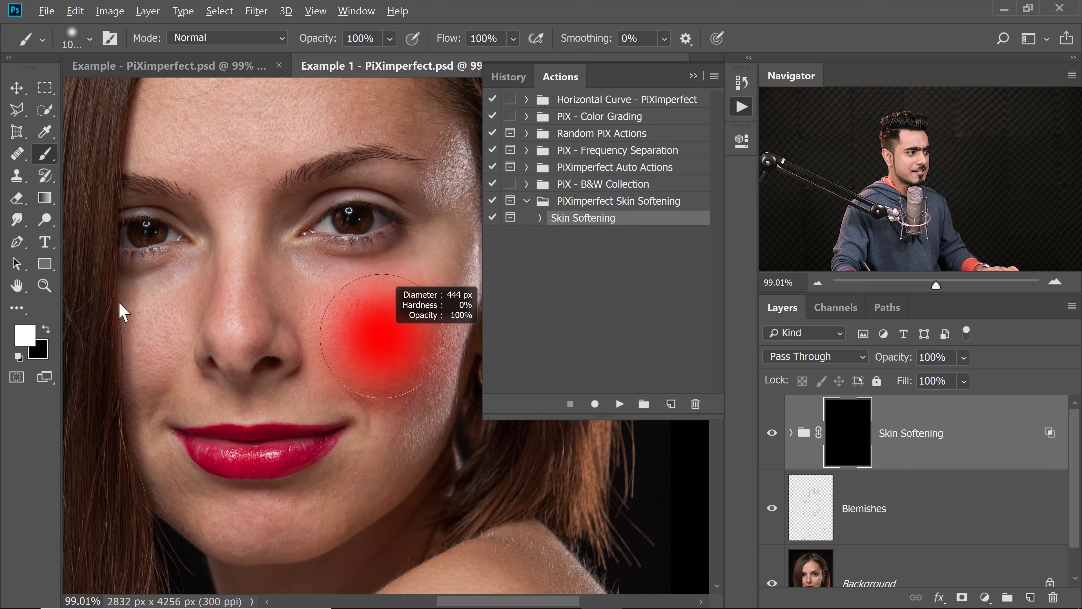
left_click_drag(256, 314, 175, 309)
mouse_move(357, 266)
left_mouse_down()
mouse_move(307, 273)
mouse_move(358, 277)
mouse_move(292, 305)
mouse_move(270, 297)
left_mouse_up()
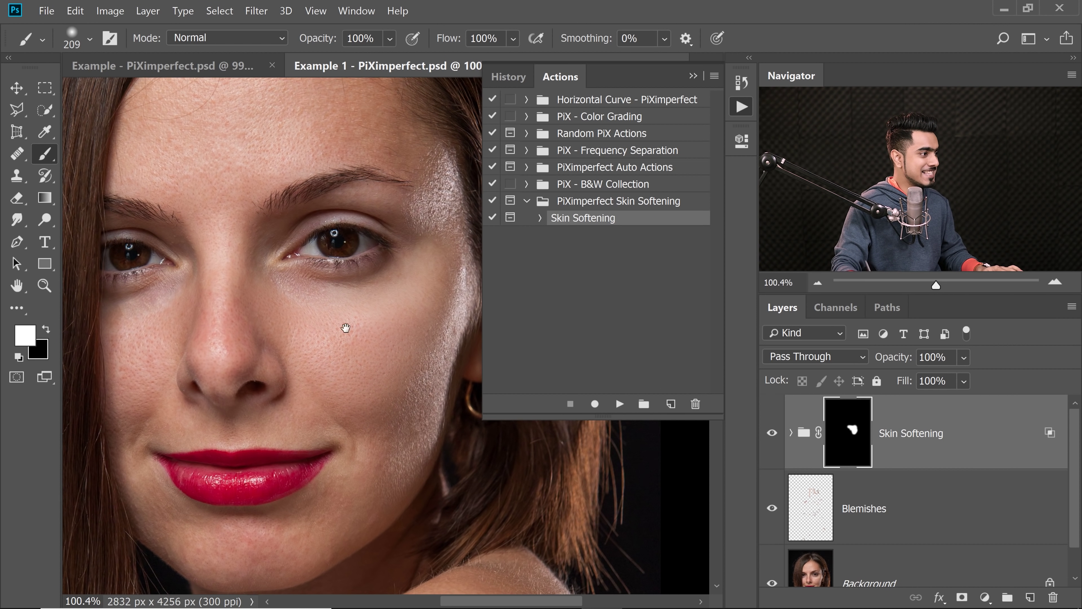
left_click_drag(326, 328, 382, 324)
mouse_move(237, 292)
left_mouse_down()
mouse_move(182, 317)
mouse_move(215, 305)
mouse_move(186, 339)
left_mouse_up()
scroll(200, 297, "down", 2)
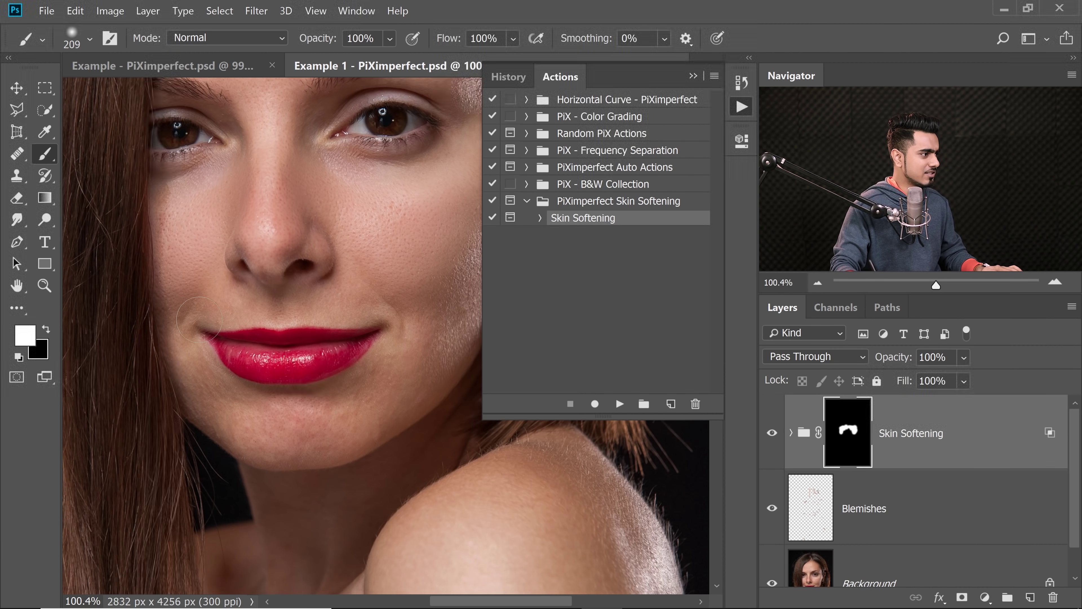
left_click_drag(285, 411, 299, 398)
scroll(365, 367, "up", 1)
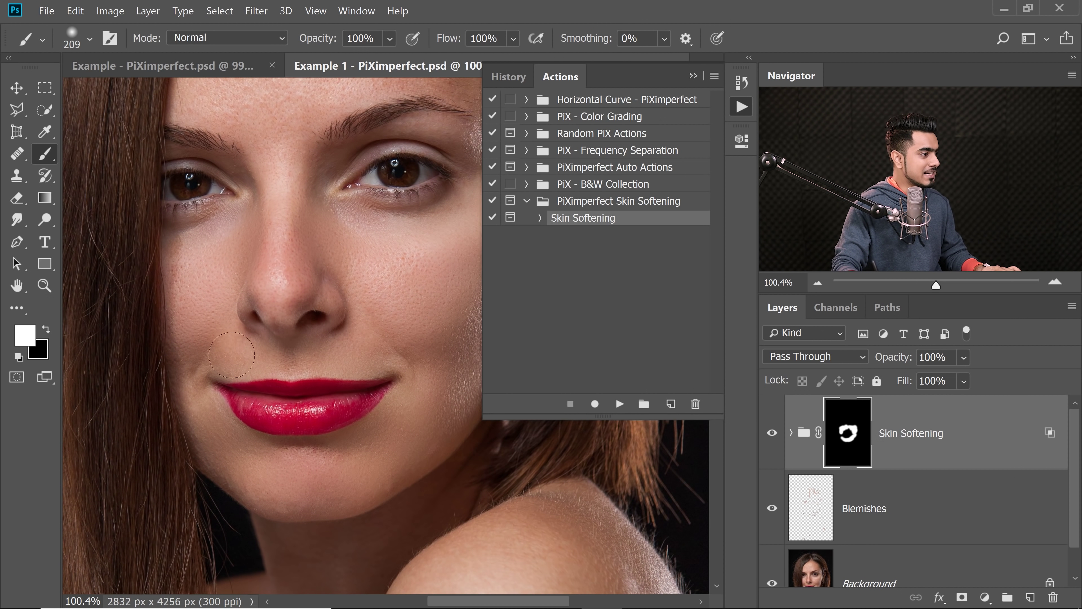
scroll(252, 283, "up", 5)
mouse_move(249, 300)
left_mouse_down()
mouse_move(268, 298)
mouse_move(292, 262)
left_mouse_up()
mouse_move(375, 273)
left_mouse_down()
mouse_move(388, 290)
mouse_move(367, 350)
mouse_move(380, 391)
left_mouse_up()
scroll(285, 256, "down", 2)
scroll(380, 391, "left", 3)
scroll(381, 391, "down", 1)
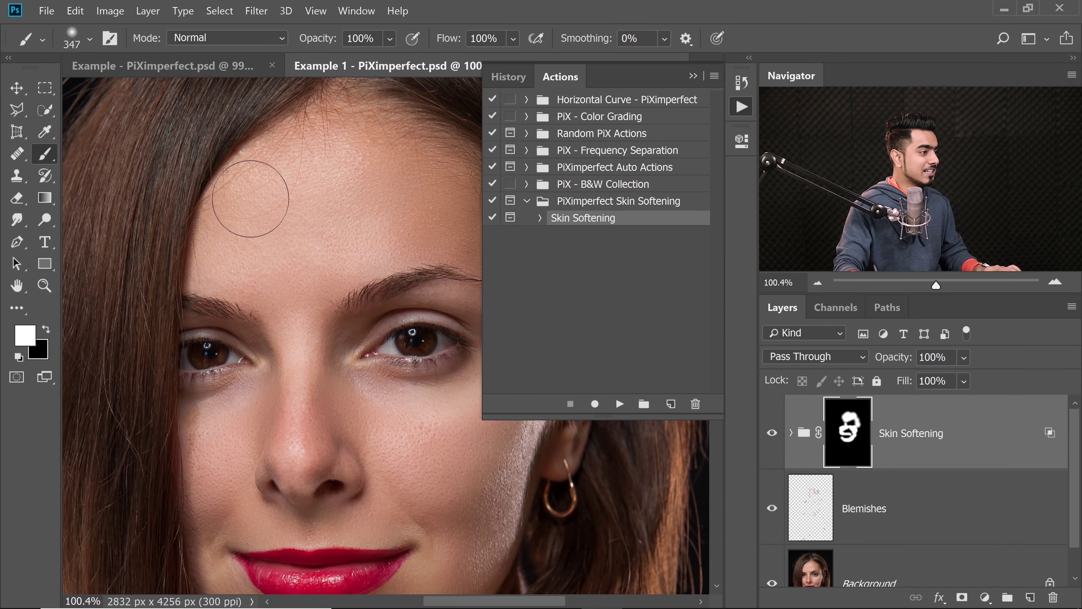
mouse_move(326, 253)
left_mouse_down()
mouse_move(272, 256)
mouse_move(375, 258)
mouse_move(335, 259)
mouse_move(319, 281)
left_mouse_up()
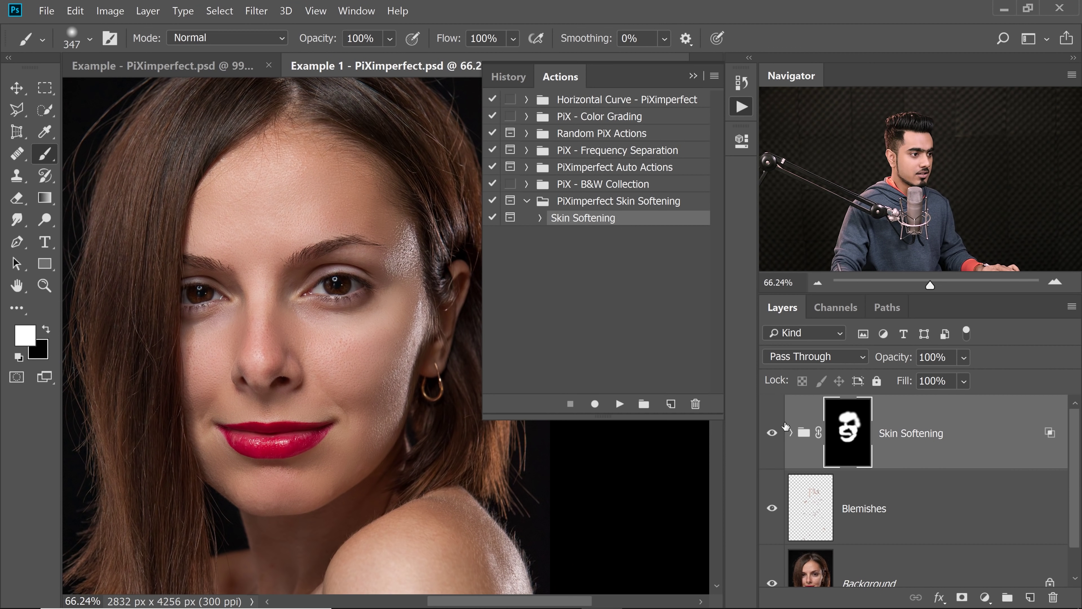
Compare the Skin Softening group on and off, then delete the group.
left_click(773, 433)
left_click(773, 433)
left_click(772, 433)
left_click(773, 433)
left_click(772, 433)
left_click(773, 433)
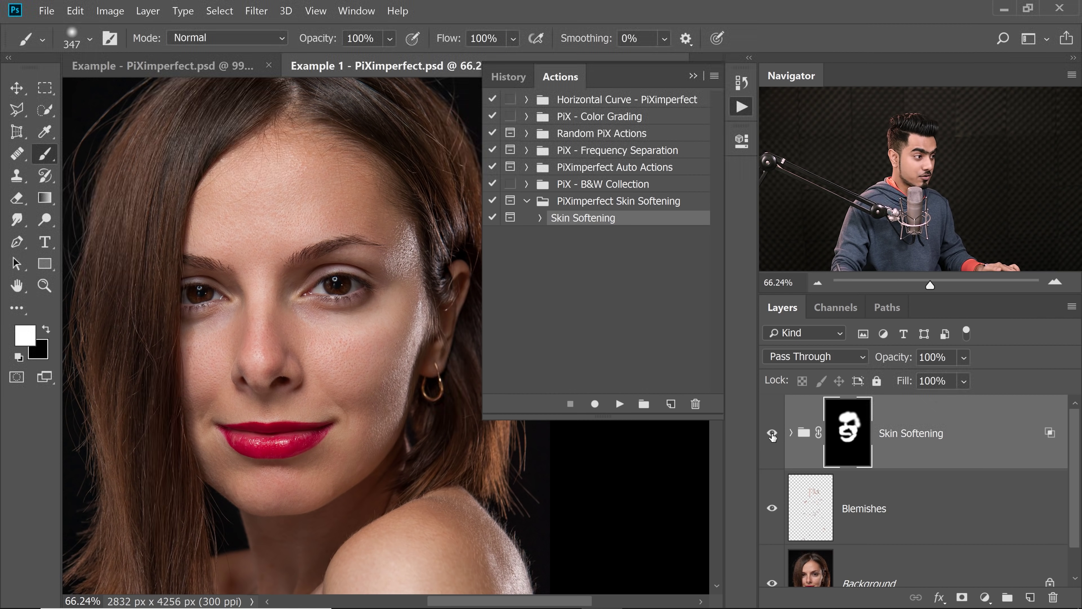
left_click(772, 434)
left_click(771, 433)
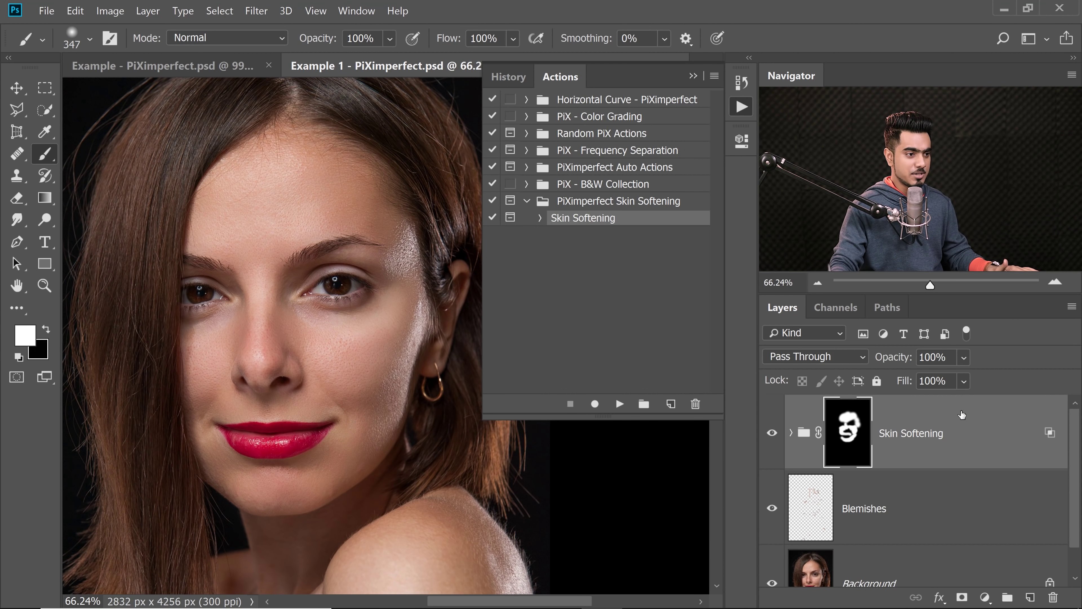
left_click_drag(947, 414, 1053, 597)
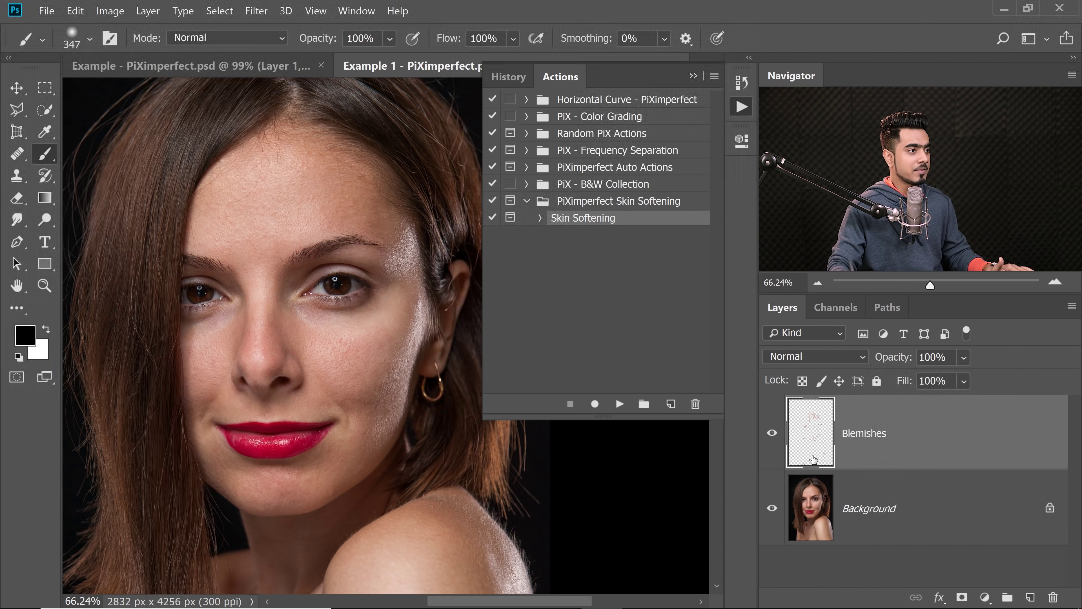
Rerun the Skin Softening action, accepting Surface Blur 32/20, High Pass 4.2 and default Blend If.
left_click(620, 404)
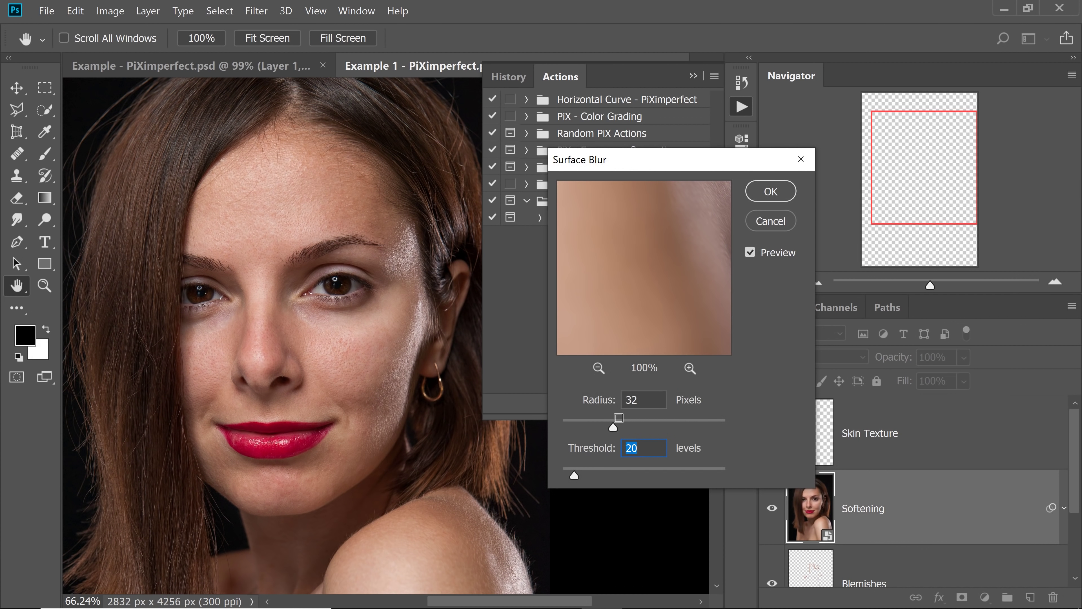
key("Return")
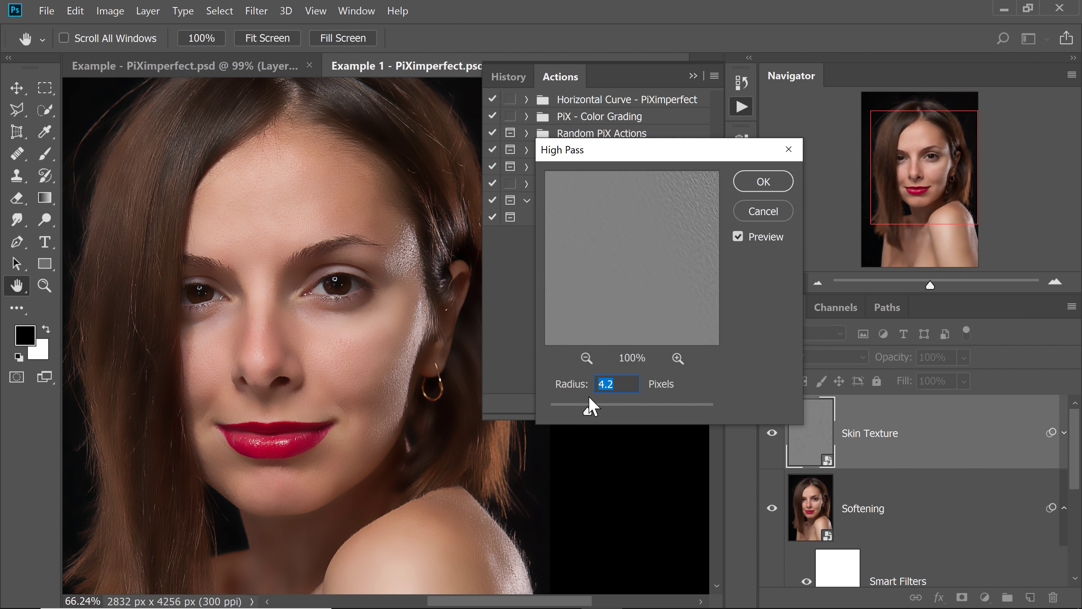
left_click(756, 185)
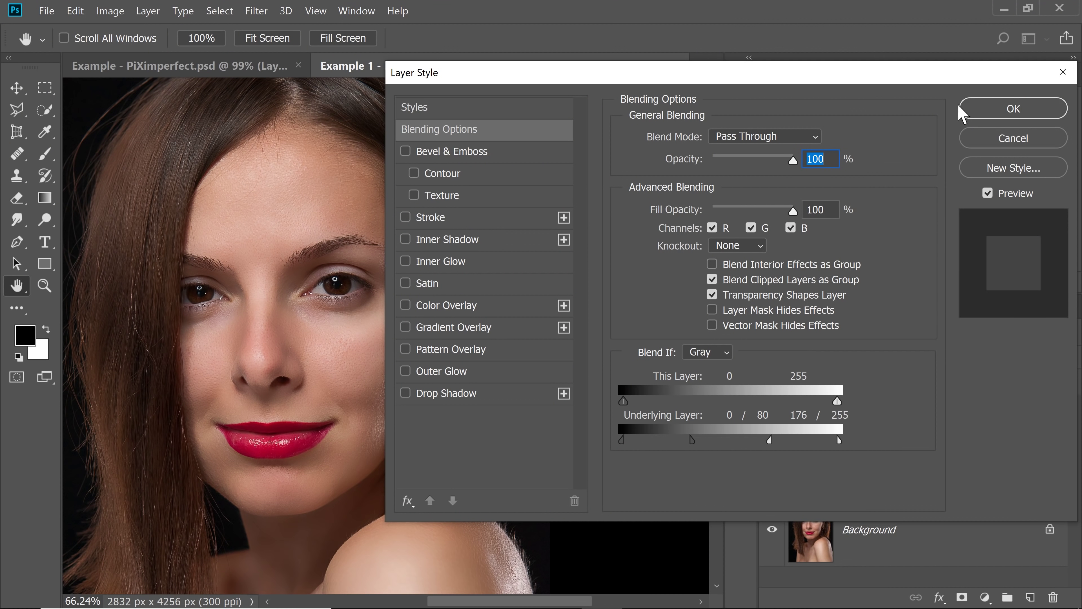
left_click(976, 112)
scroll(327, 267, "up", 1)
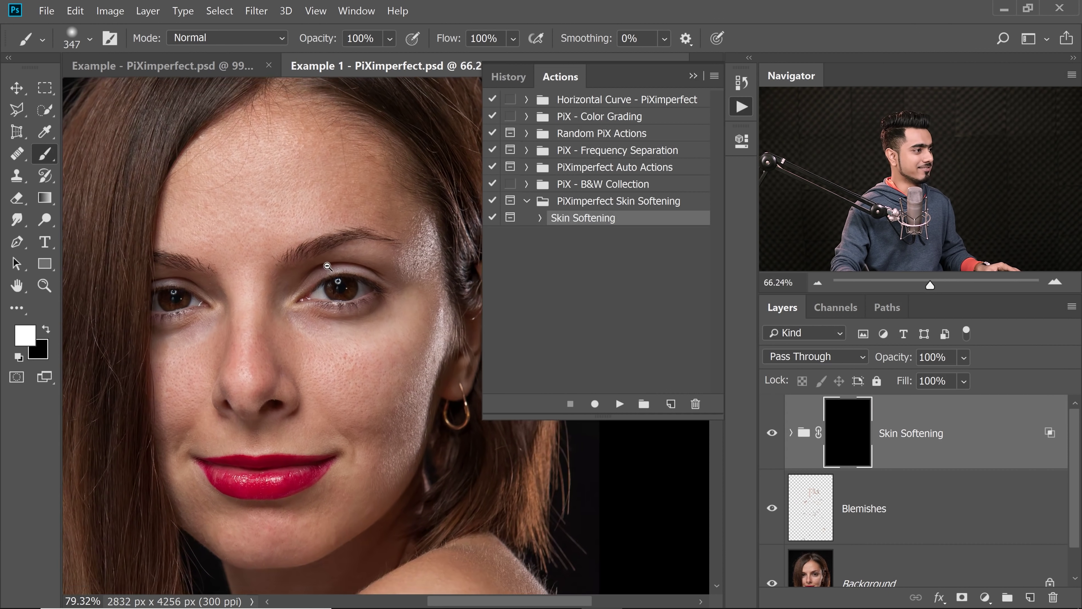
Paint white on the group mask over the forehead, cheek, lower face, nose side and chin.
scroll(327, 266, "down", 1)
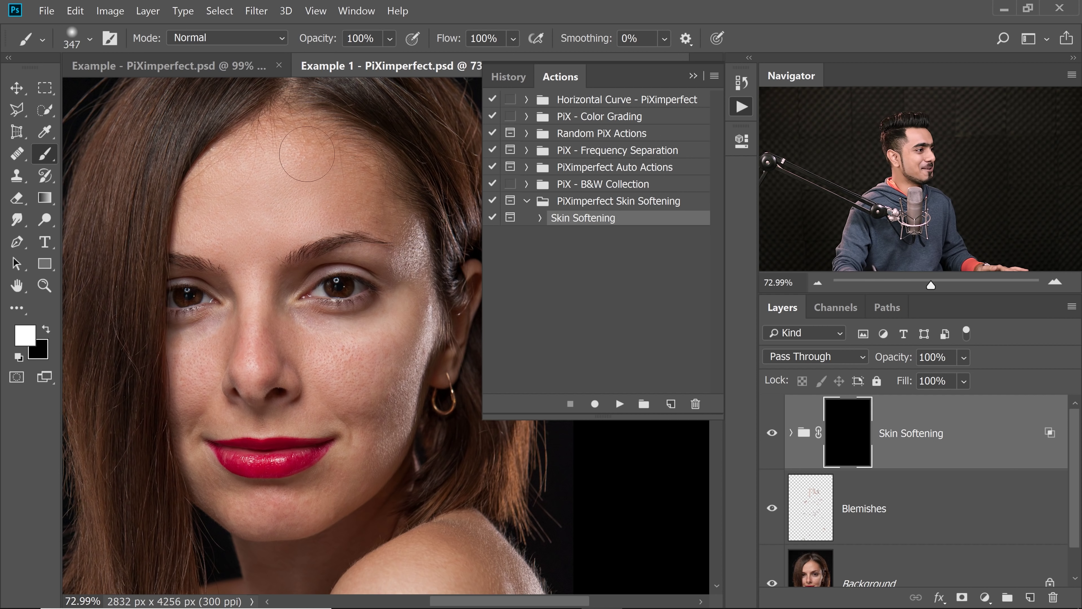
left_click_drag(237, 182, 324, 179)
left_click_drag(373, 345, 366, 360)
key("bracketleft")
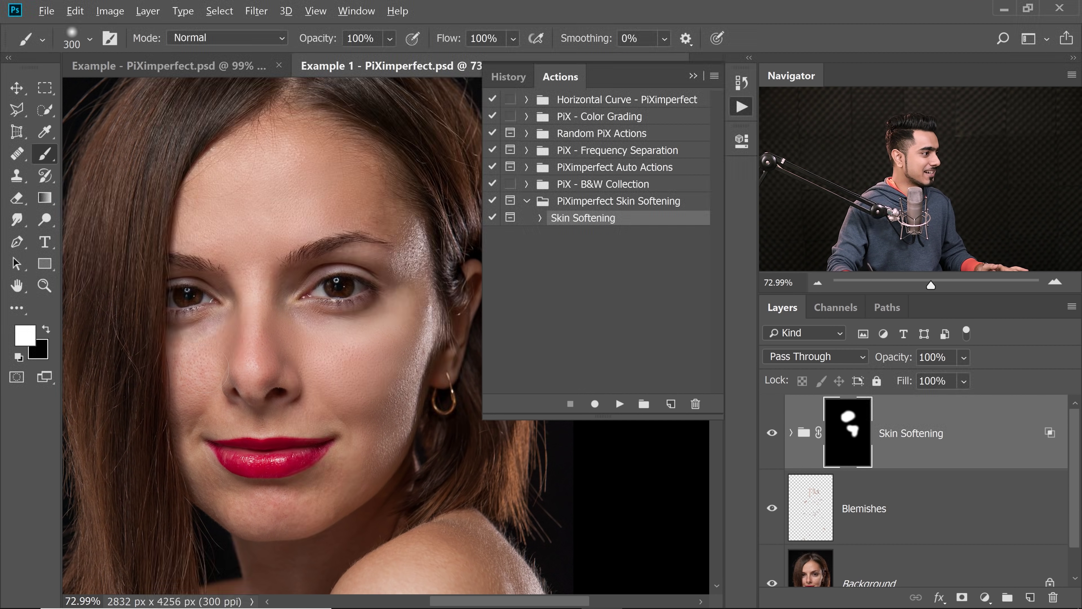
left_click_drag(258, 500, 279, 475)
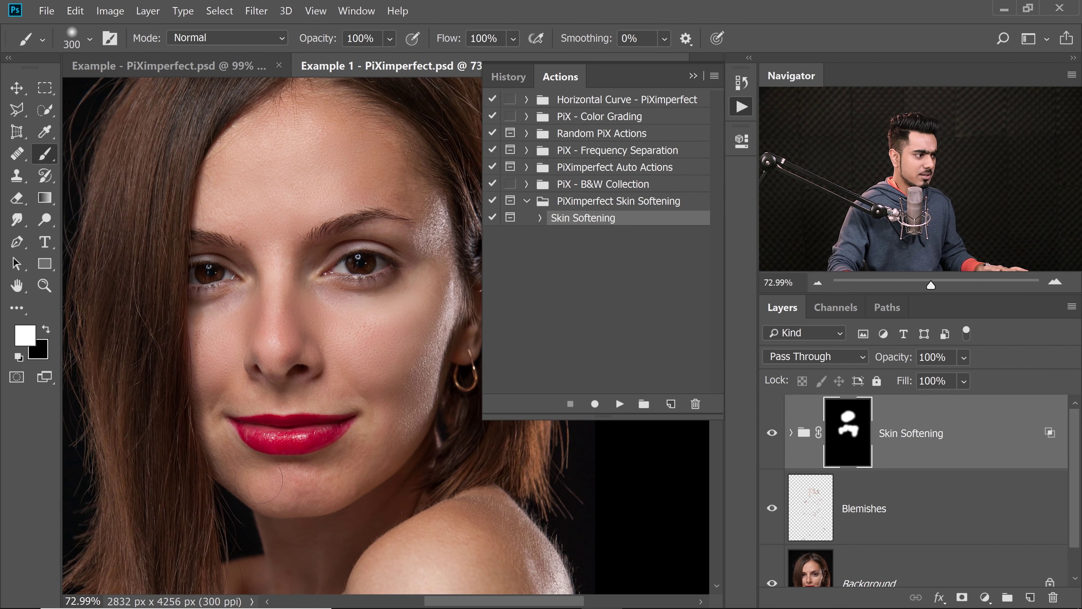
left_click_drag(385, 429, 329, 384)
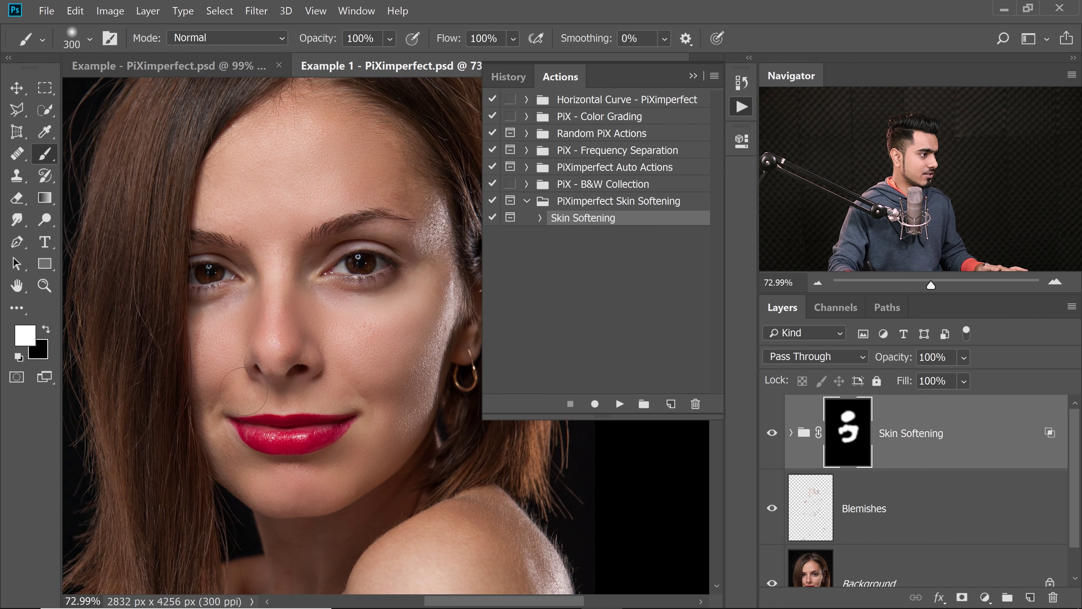
mouse_move(224, 424)
left_mouse_down()
mouse_move(234, 471)
mouse_move(277, 486)
left_mouse_up()
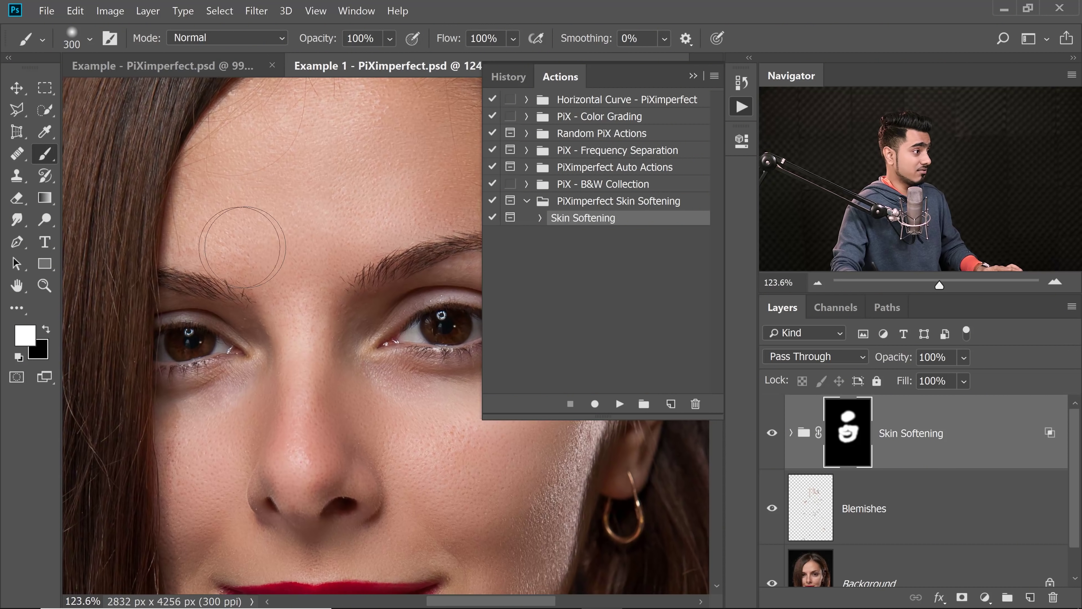
Undo a stray shoulder stroke made with a smaller brush, and reframe the face.
key("bracketleft")
key("bracketleft")
key("bracketleft")
scroll(273, 273, "down", 3)
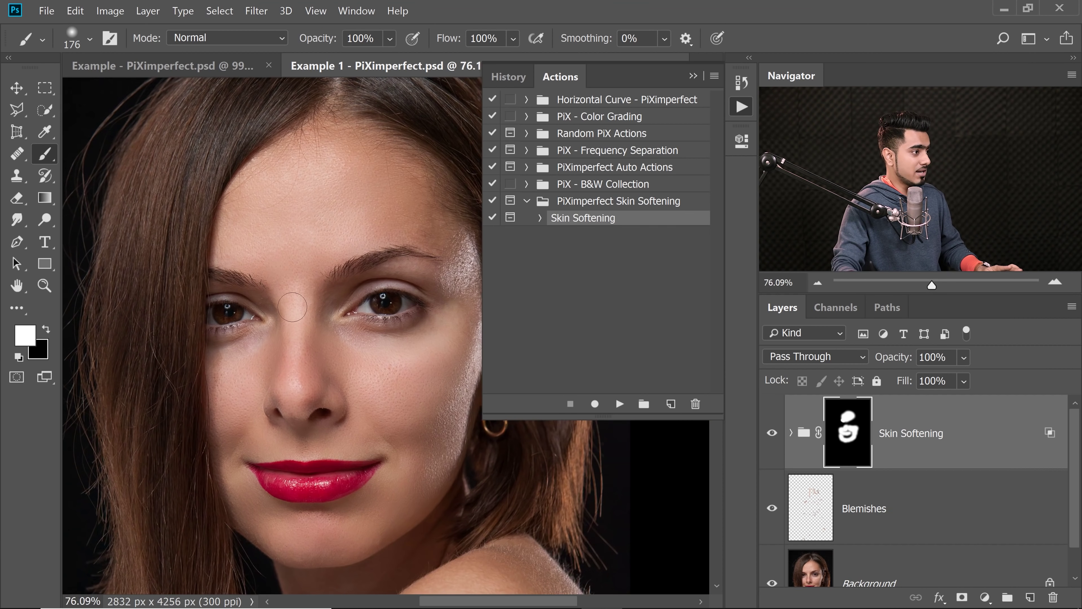
scroll(285, 331, "right", 2)
scroll(315, 326, "left", 4)
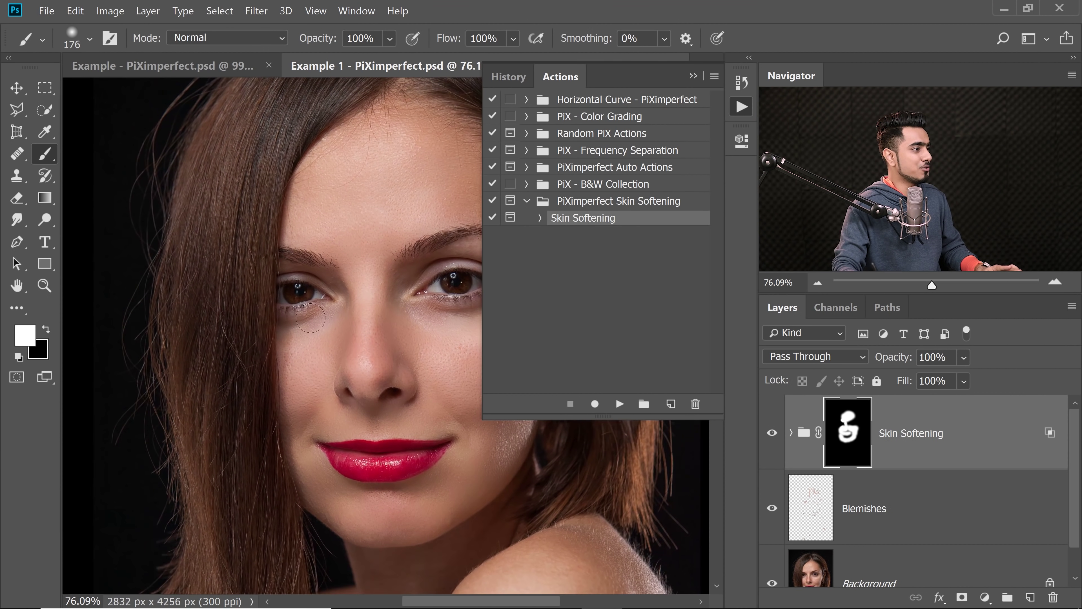
scroll(385, 287, "right", 8)
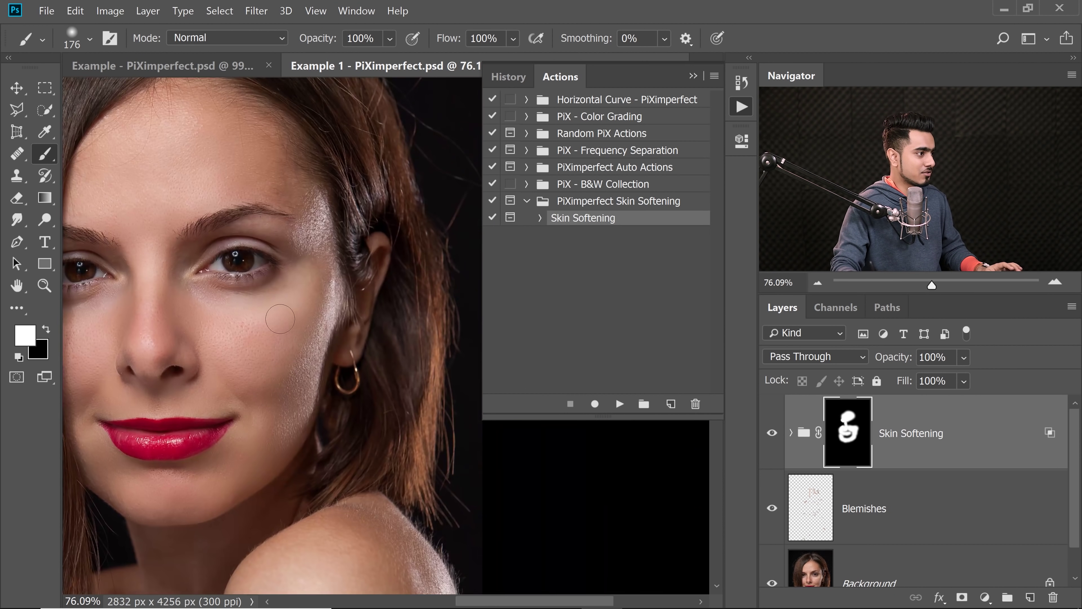
scroll(304, 264, "down", 3)
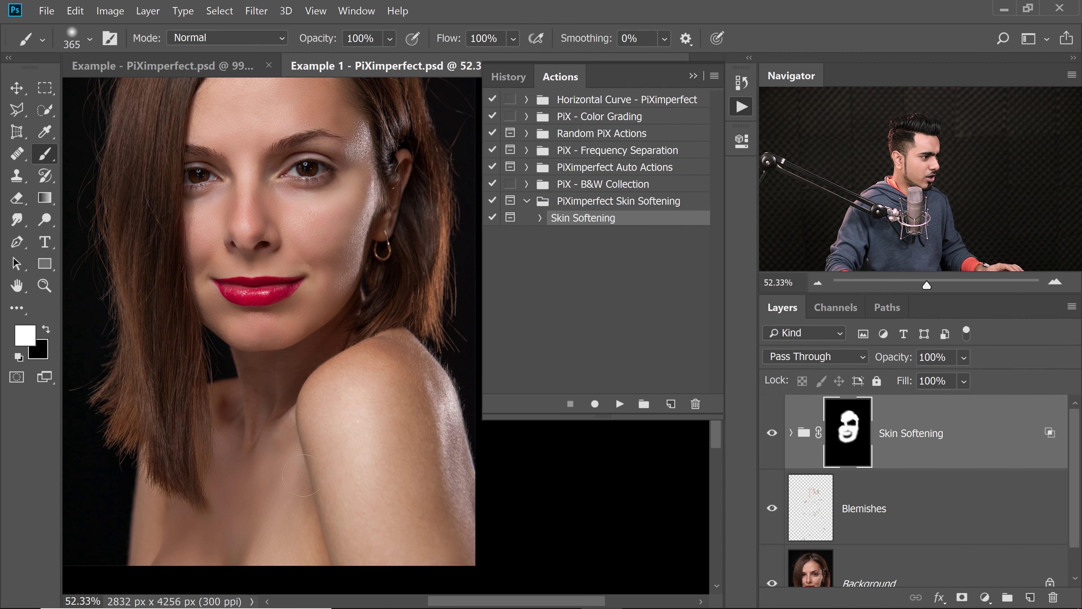
left_click_drag(308, 525, 273, 524)
scroll(273, 524, "up", 5)
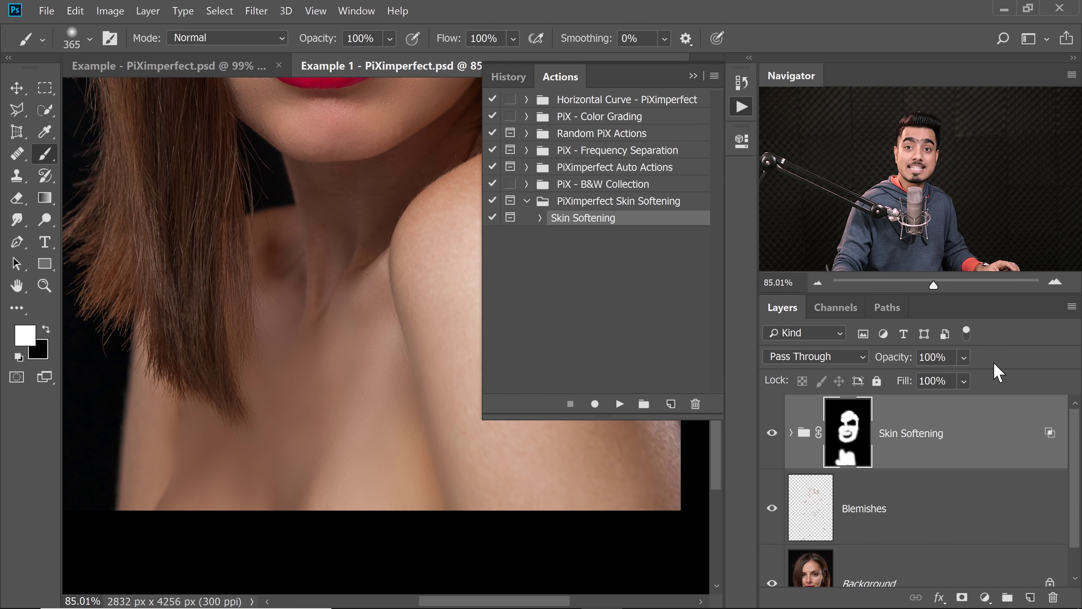
key("ctrl+z")
scroll(394, 322, "down", 3)
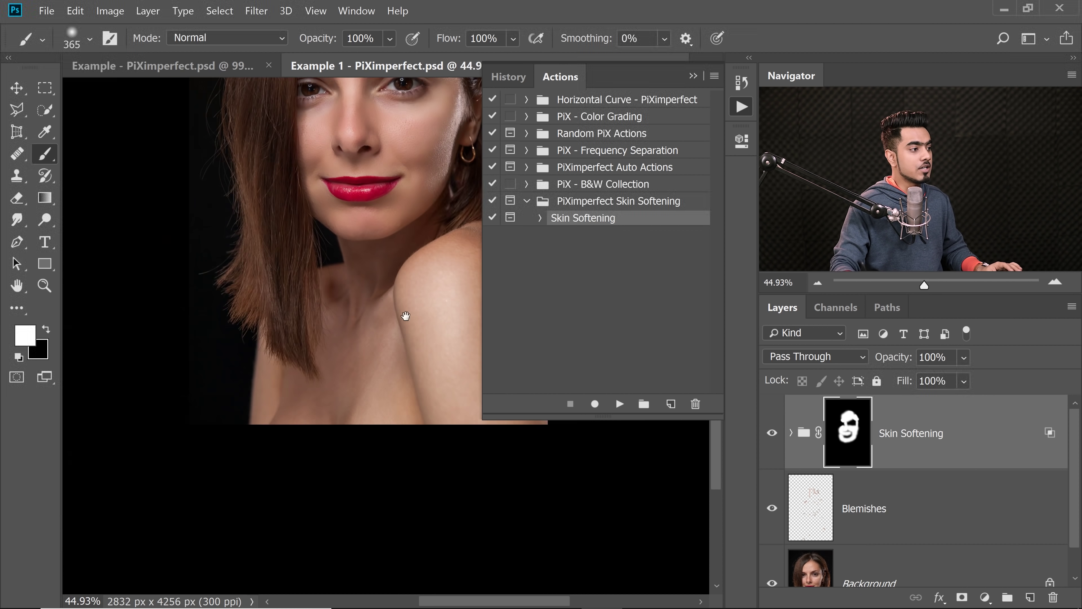
left_click_drag(394, 322, 355, 386)
scroll(358, 383, "up", 1)
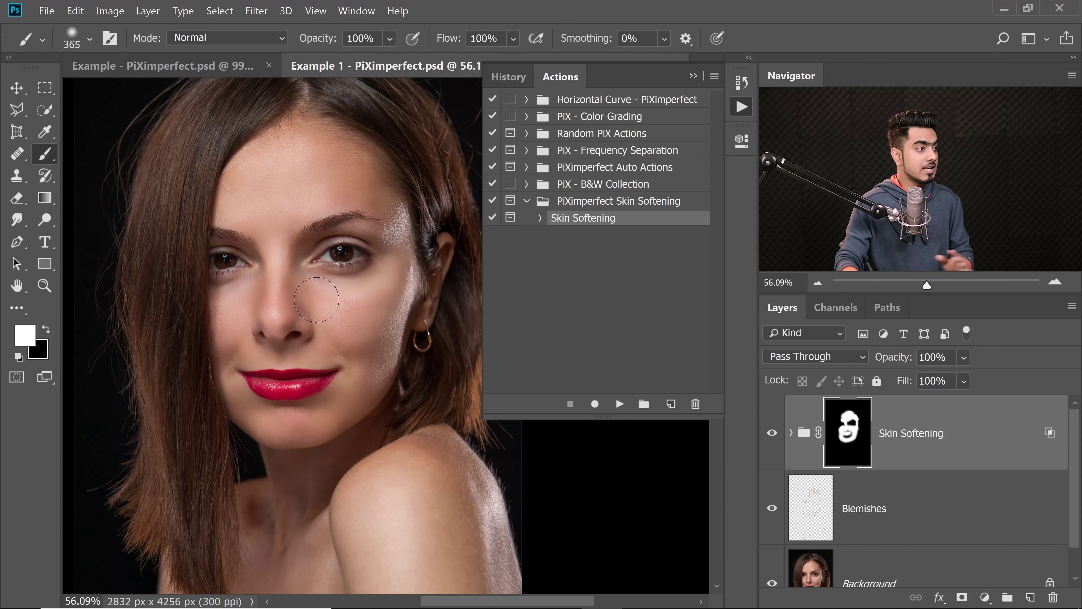
left_click_drag(297, 279, 324, 280)
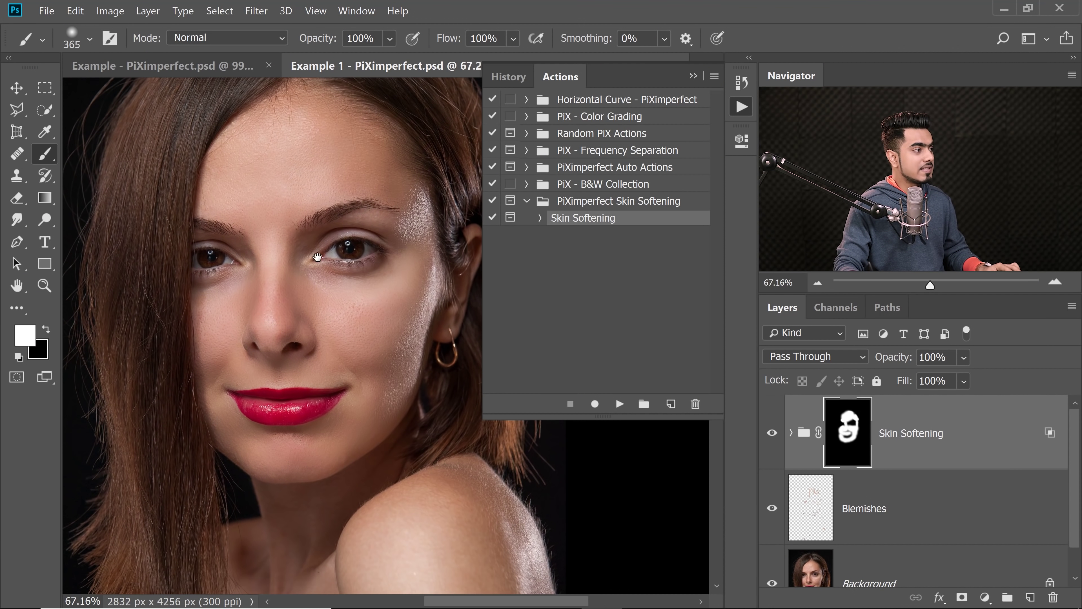
scroll(364, 286, "up", 1)
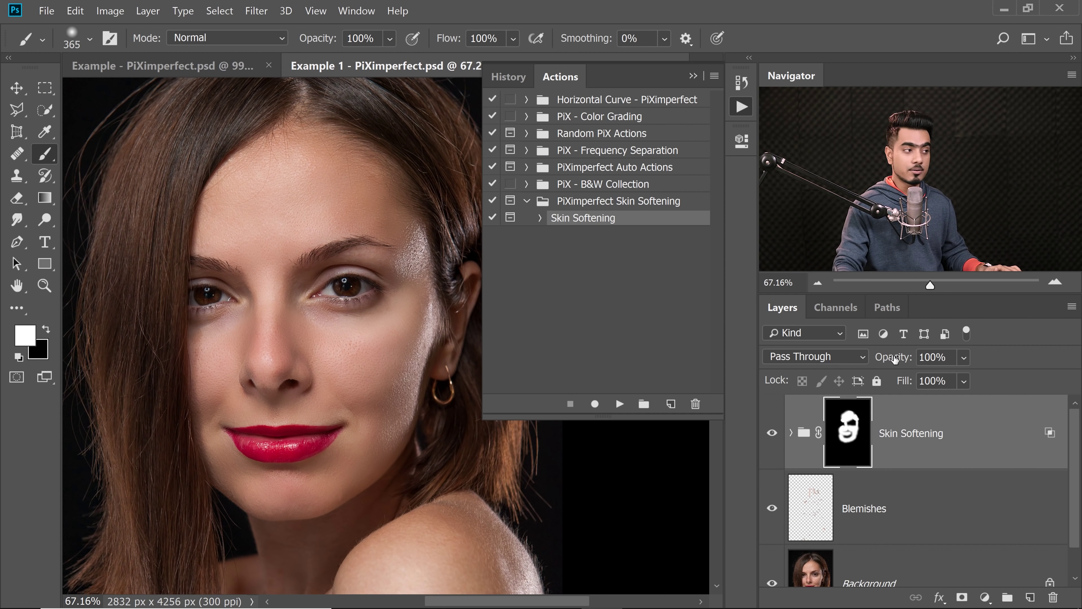
Set the Skin Softening group to 70% opacity and toggle its visibility to compare.
left_click_drag(893, 358, 793, 351)
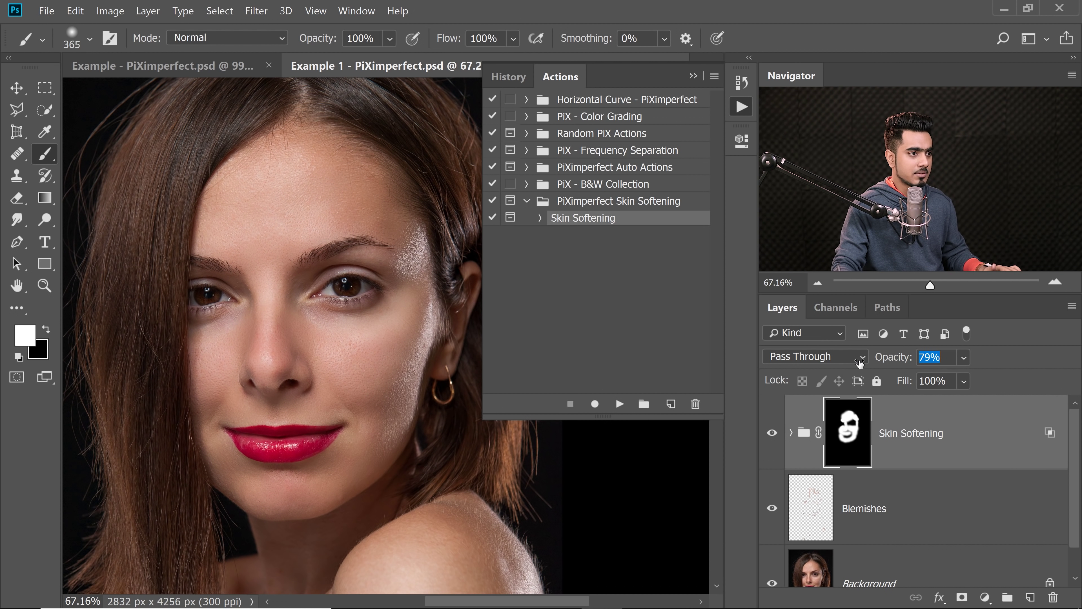
left_click_drag(855, 363, 851, 365)
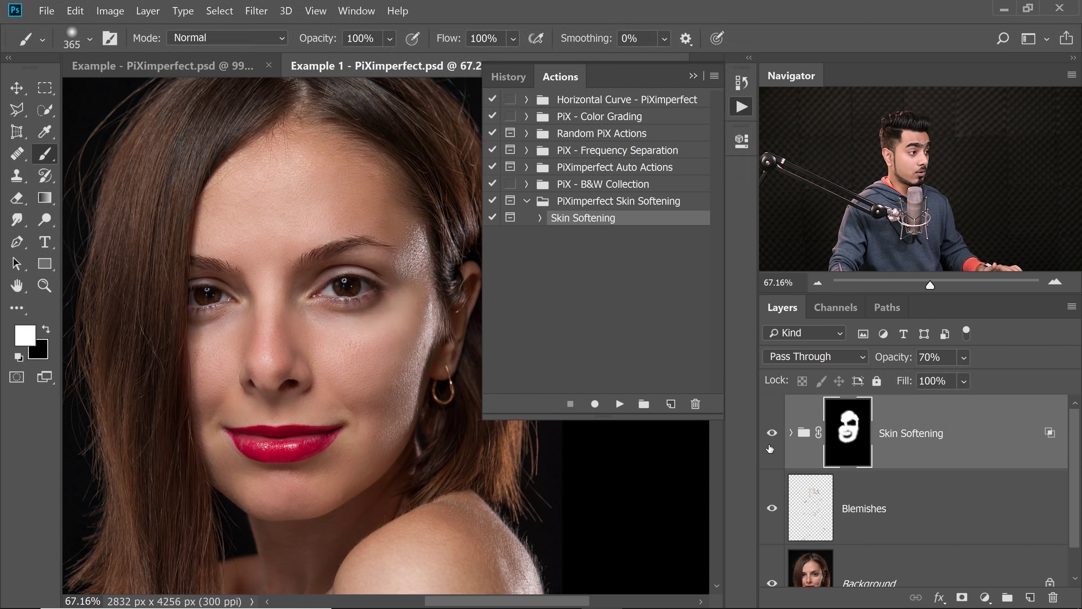
left_click(773, 433)
left_click(772, 433)
left_click(773, 433)
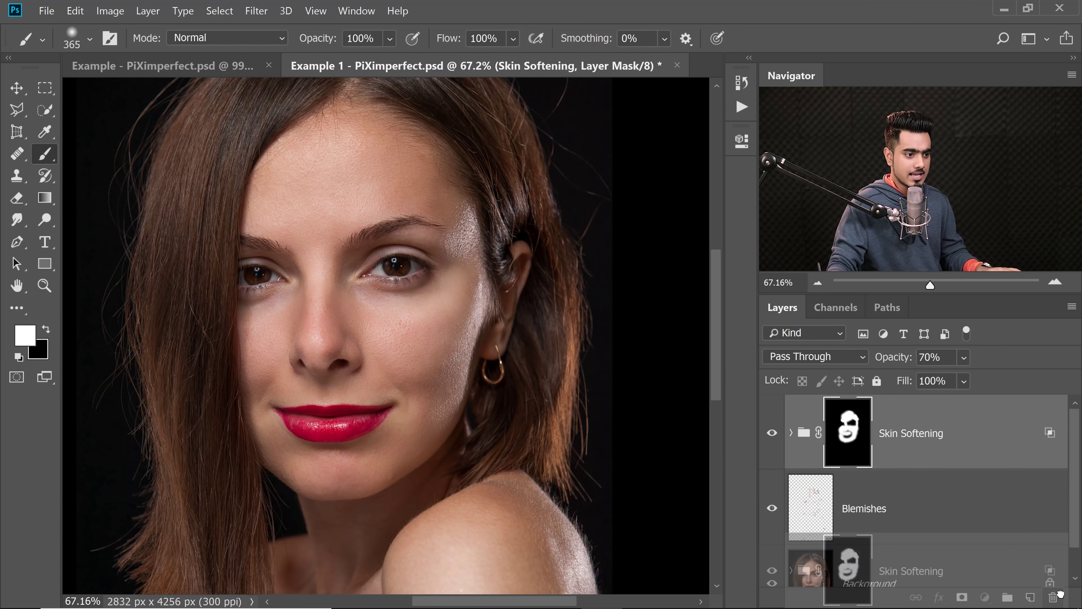
Delete the Skin Softening group, reset the colours, and stamp the visible image into Layer 1.
key("Delete")
key("x")
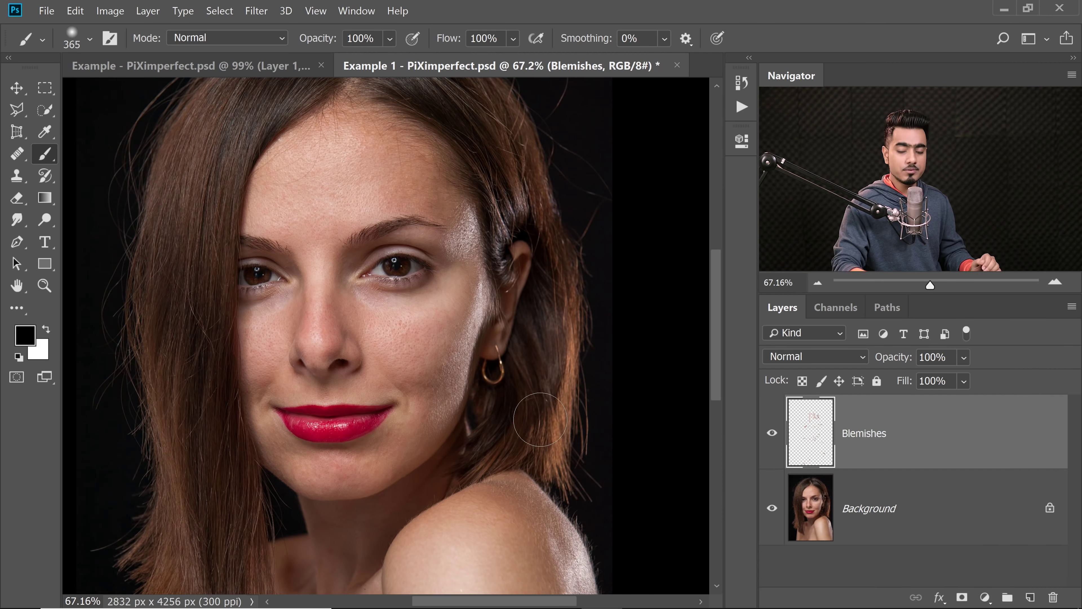
key("ctrl+0")
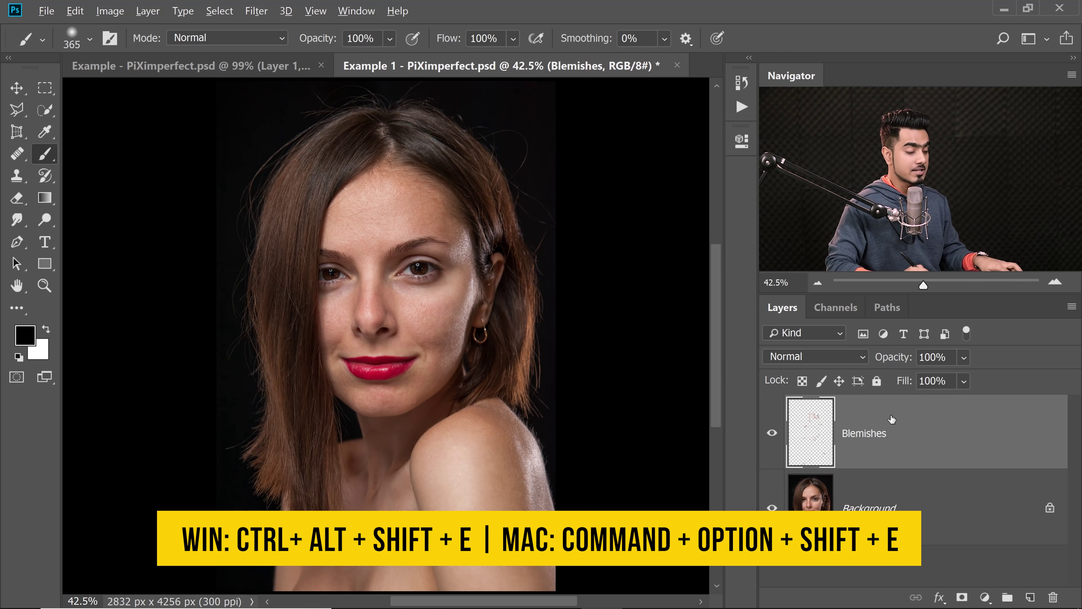
key("ctrl+alt+shift+e")
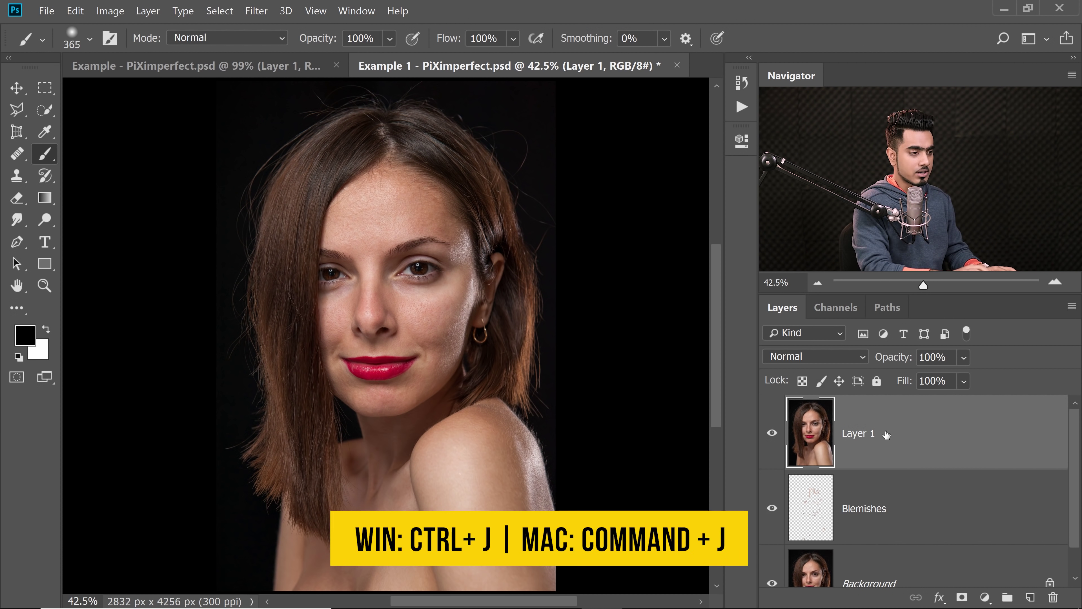
Duplicate the merged layer as a hidden, desaturated layer named Texture.
key("ctrl+j")
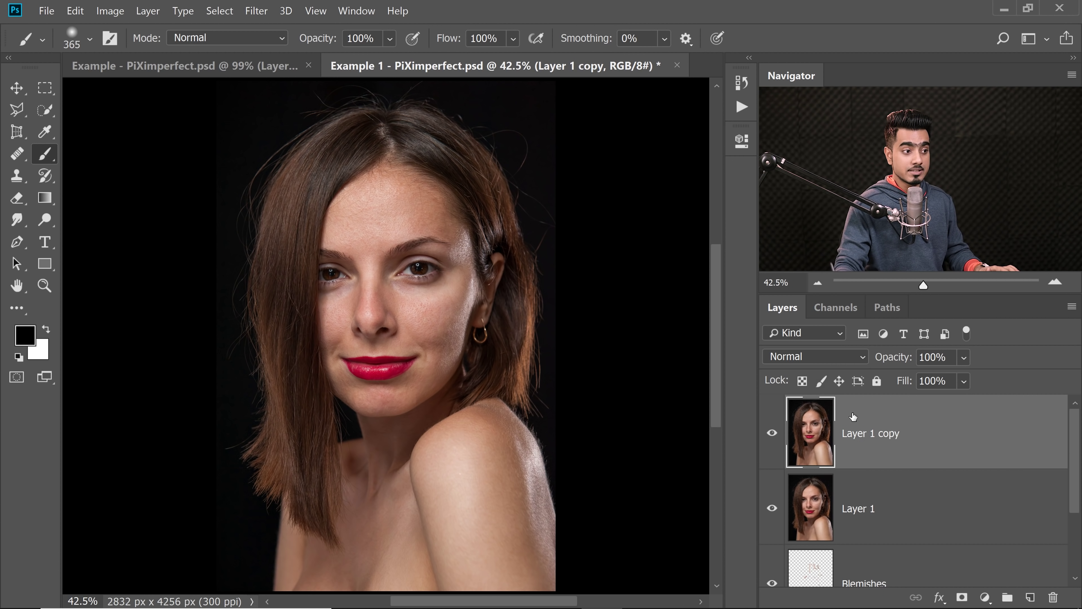
double_click(879, 438)
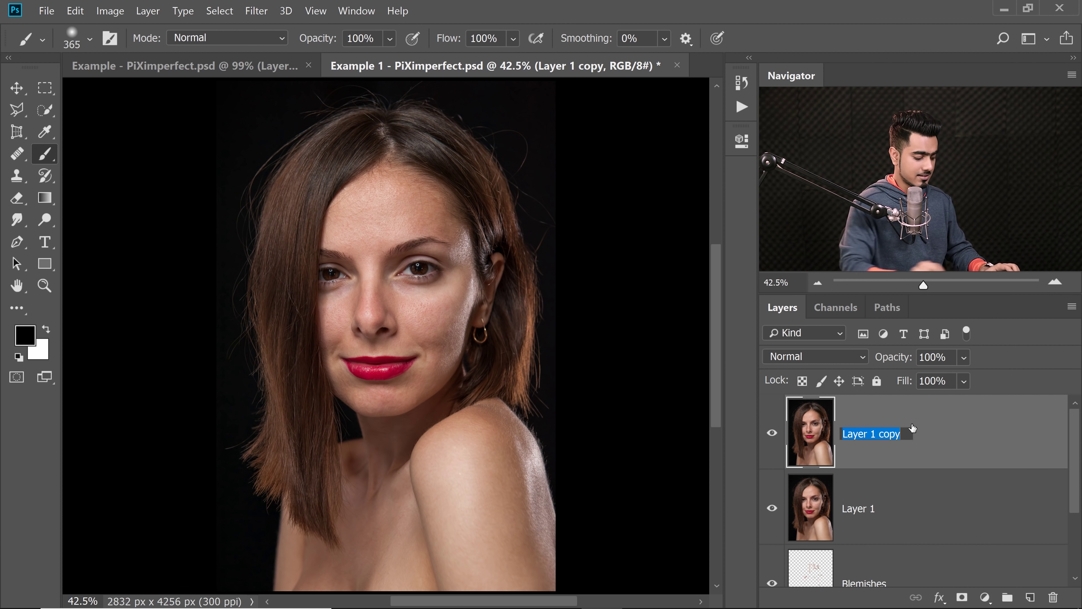
type("Texture")
key("Return")
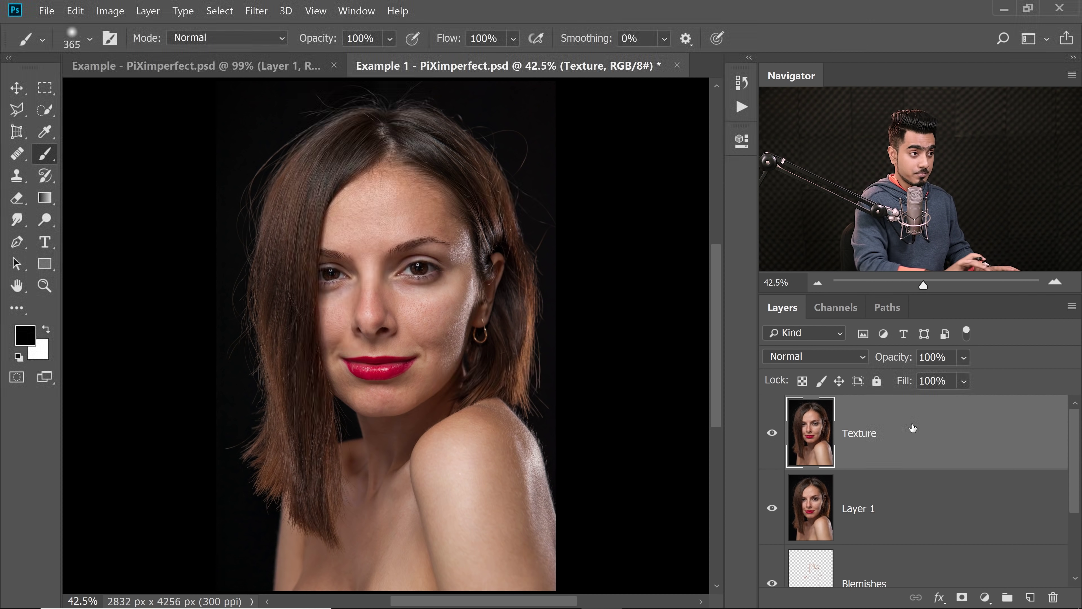
key("ctrl+shift+u")
left_click(776, 433)
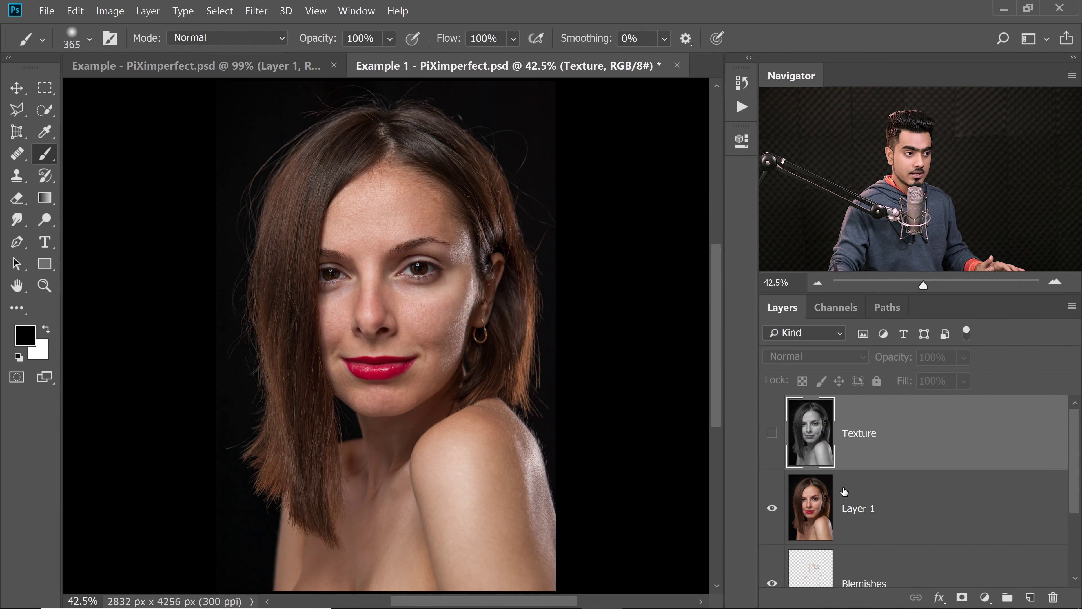
Rename Layer 1 to Softening and choose Convert for Smart Filters on it.
left_click(859, 511)
double_click(869, 518)
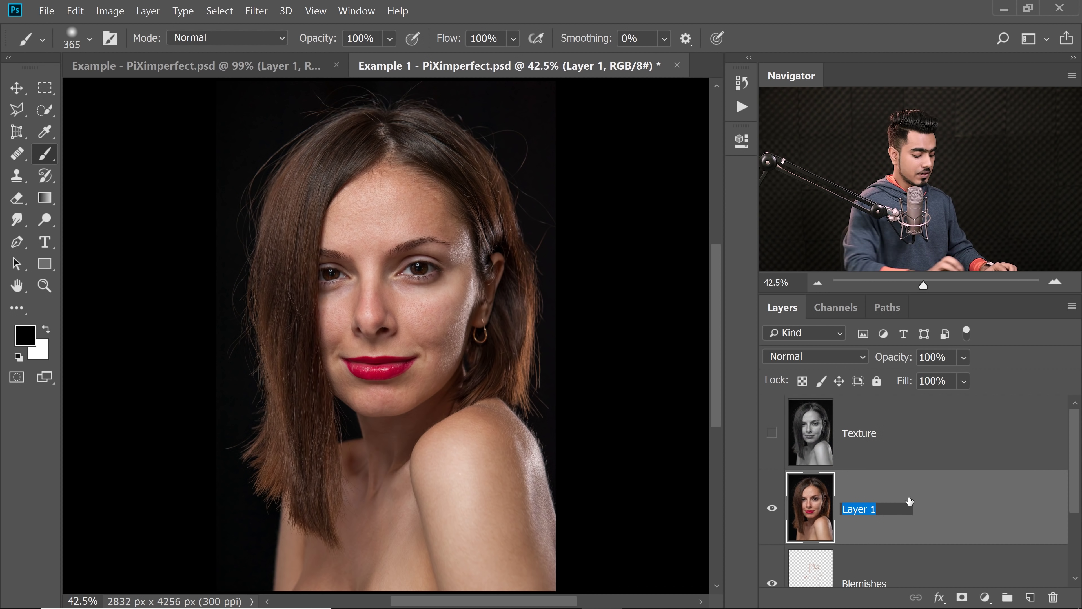
type("Softening")
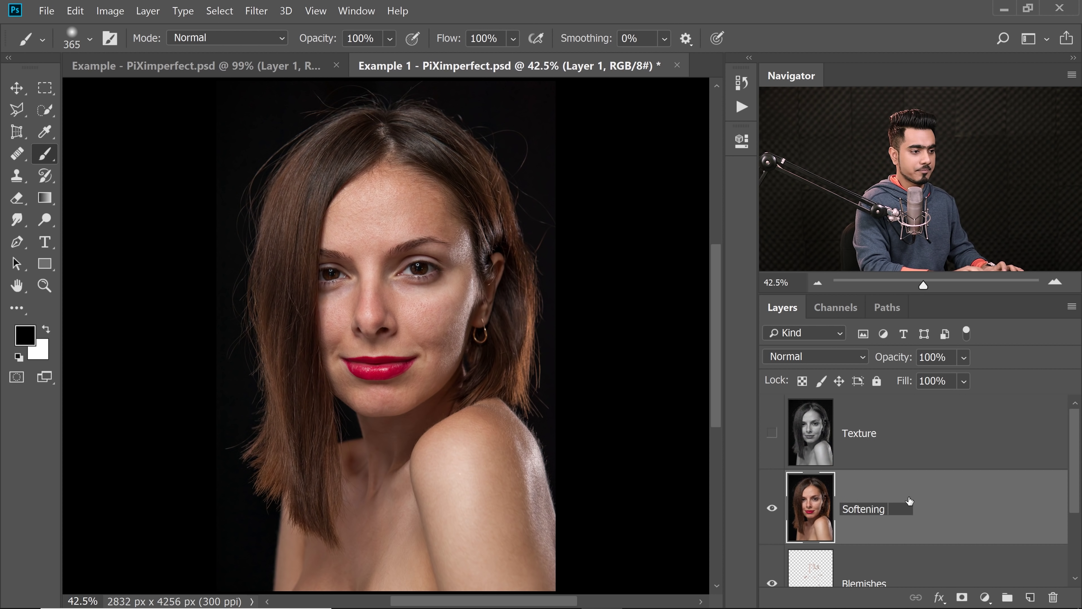
key("Return")
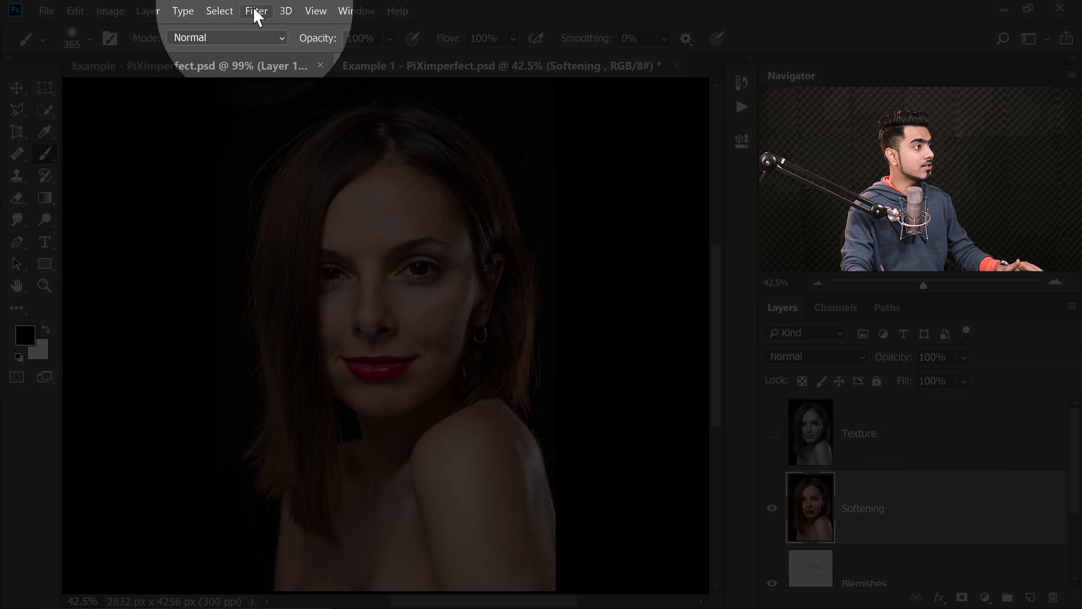
left_click(256, 11)
left_click(285, 46)
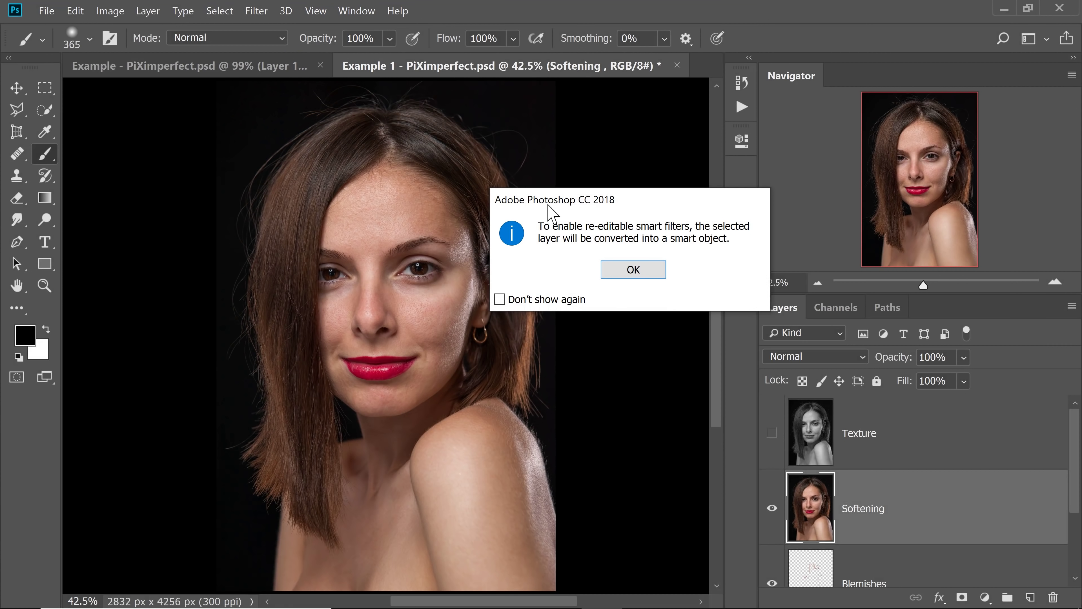
Confirm converting Softening to a smart object and bring up the Surface Blur filter.
left_click(645, 272)
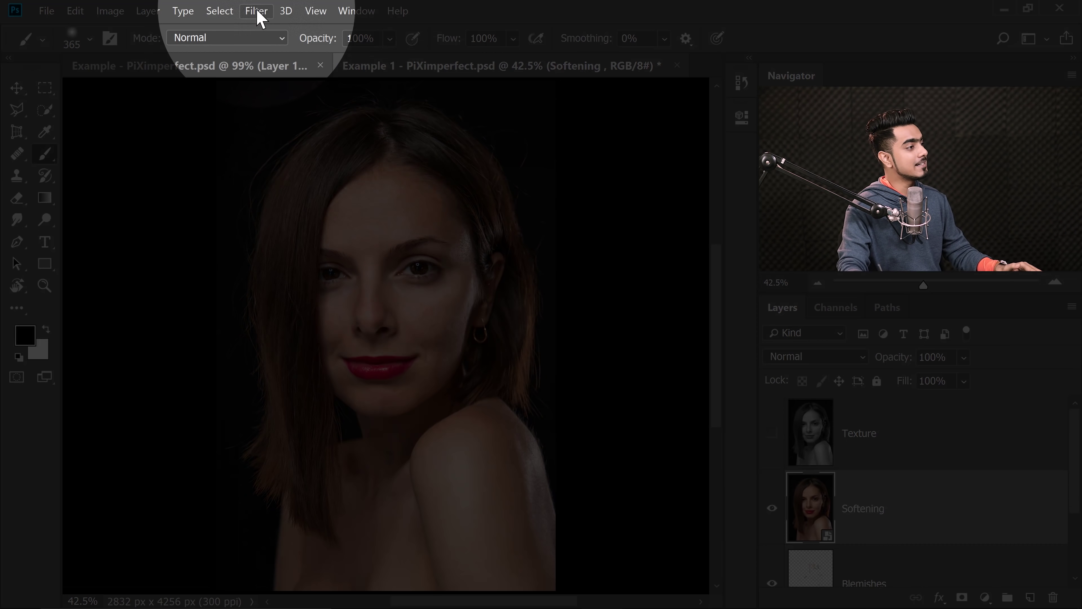
left_click(256, 10)
mouse_move(453, 187)
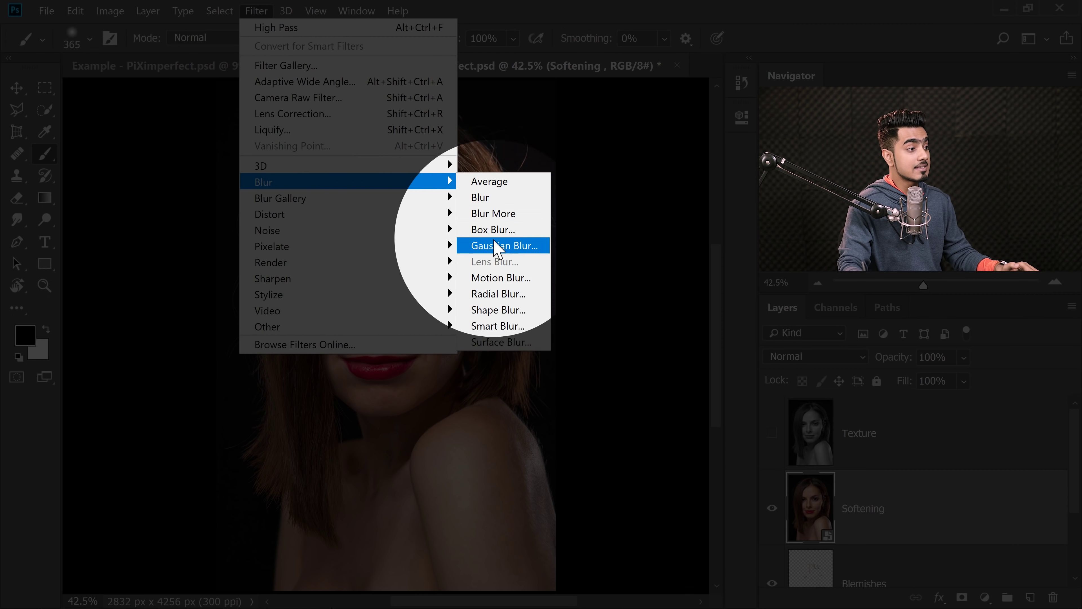
left_click(501, 342)
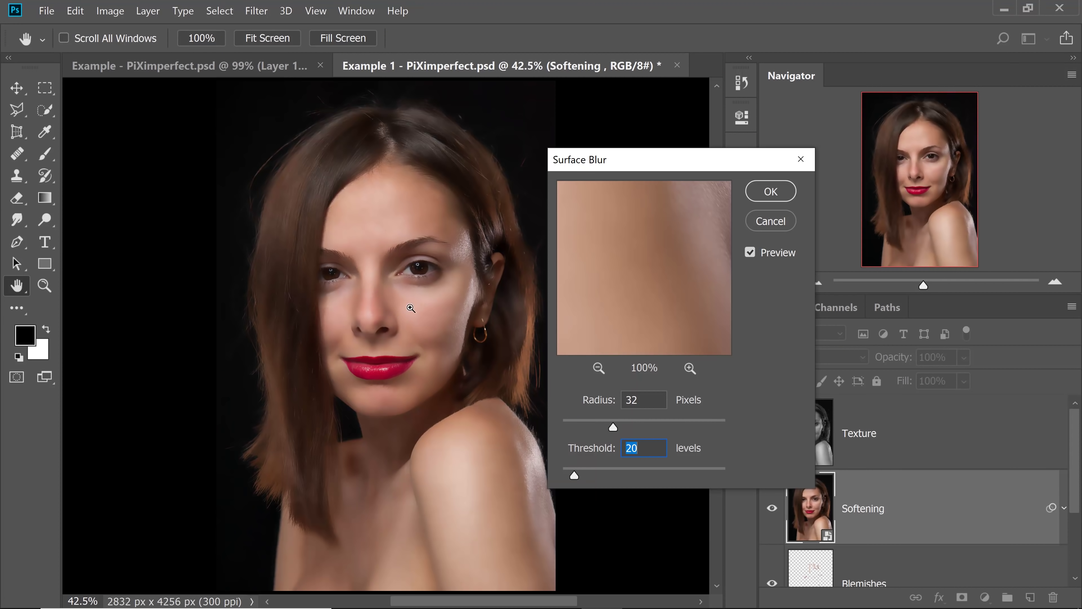
Apply Surface Blur to Softening at Radius 34 pixels and Threshold 19 levels.
left_click(405, 309, "ctrl")
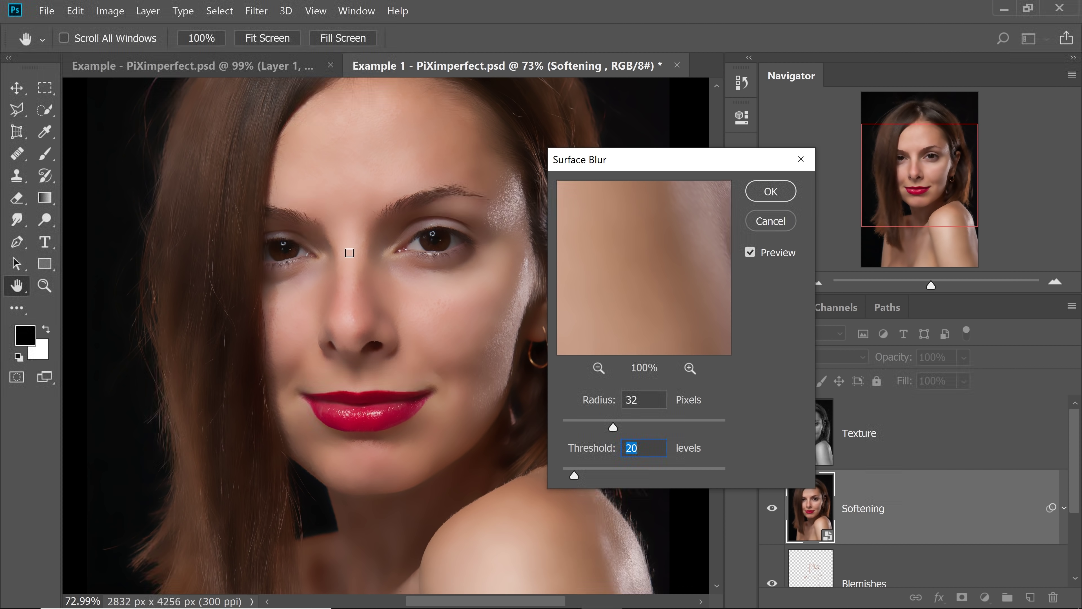
left_click_drag(356, 380, 292, 379)
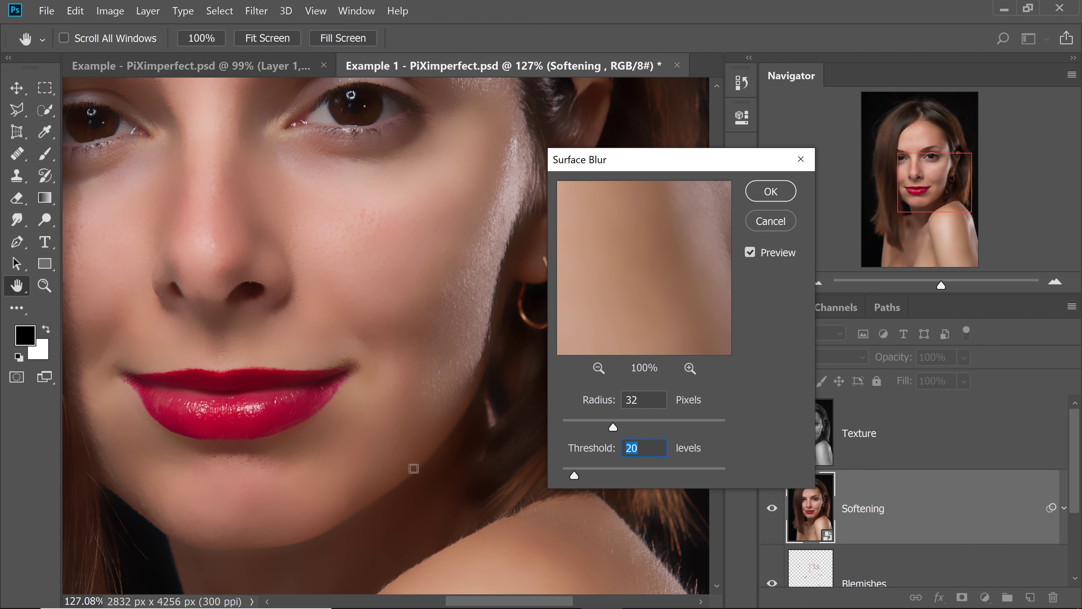
scroll(285, 275, "down", 1)
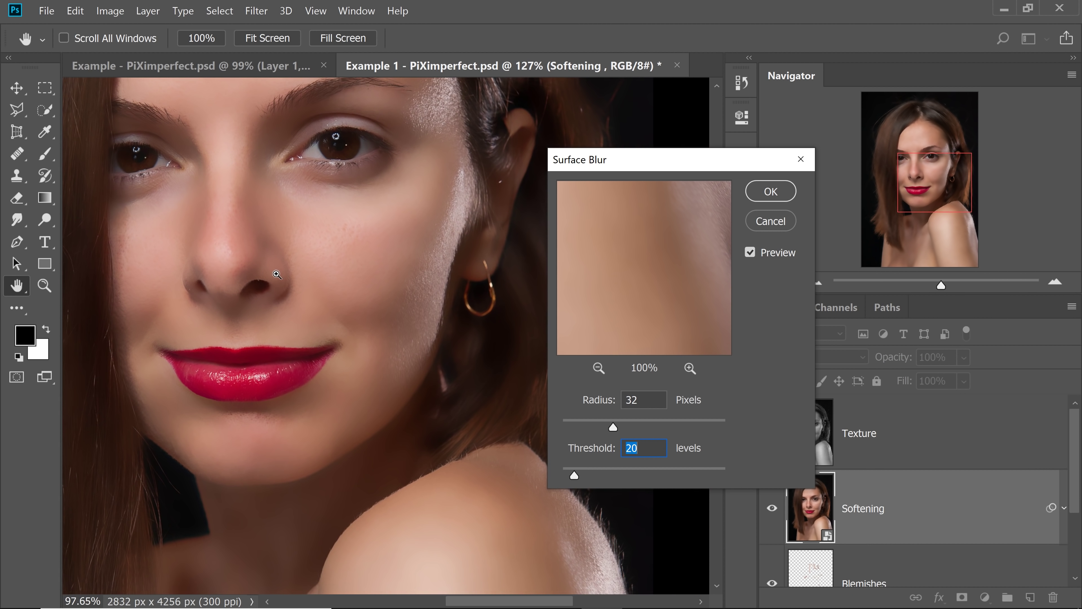
left_click_drag(285, 275, 328, 331)
left_click_drag(592, 473, 633, 471)
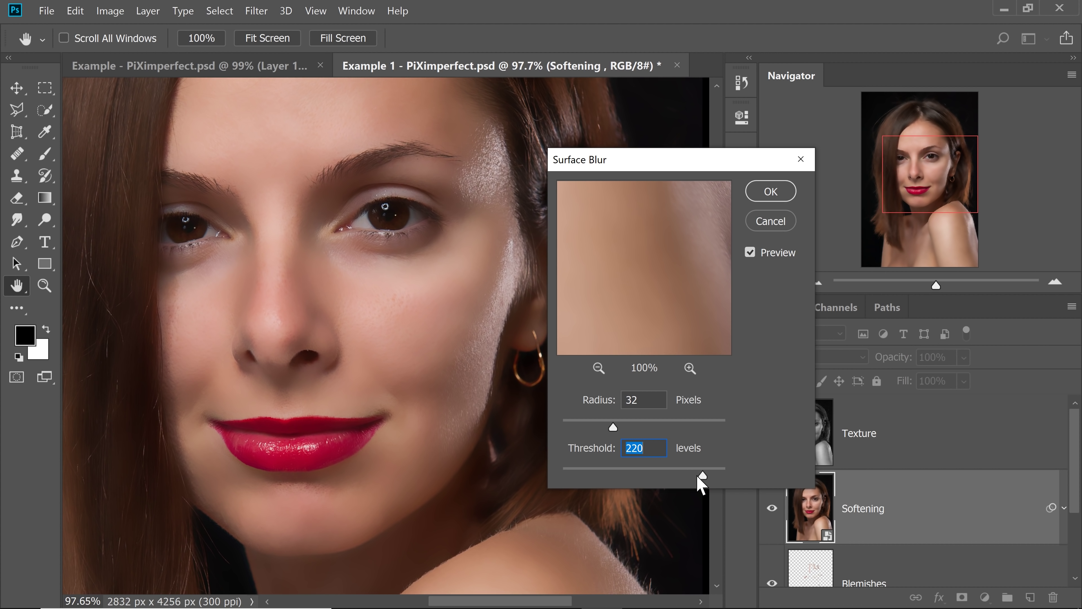
left_click_drag(618, 426, 620, 428)
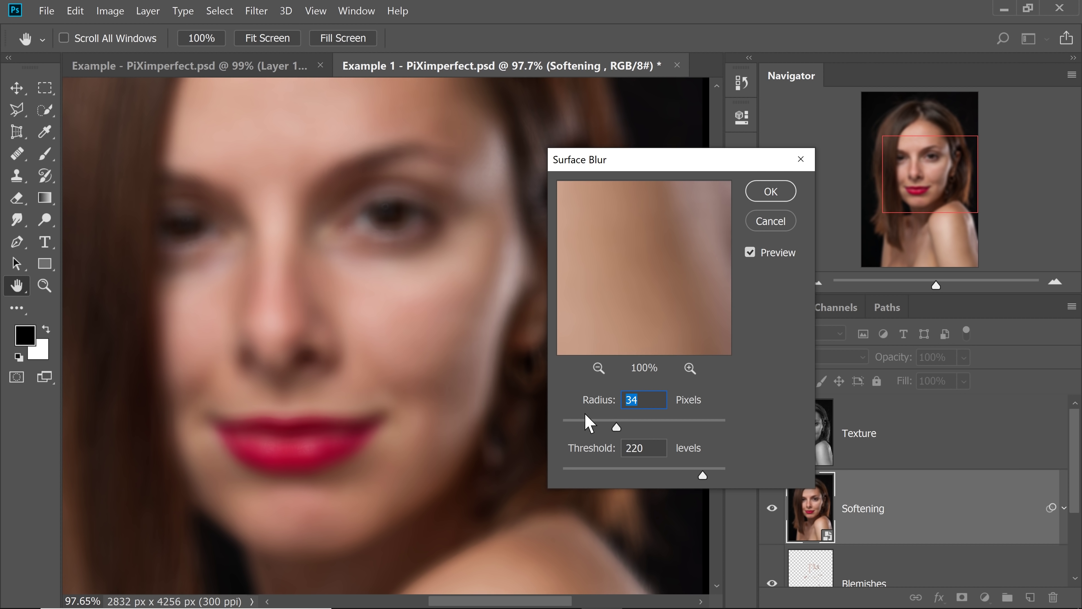
left_click(598, 471)
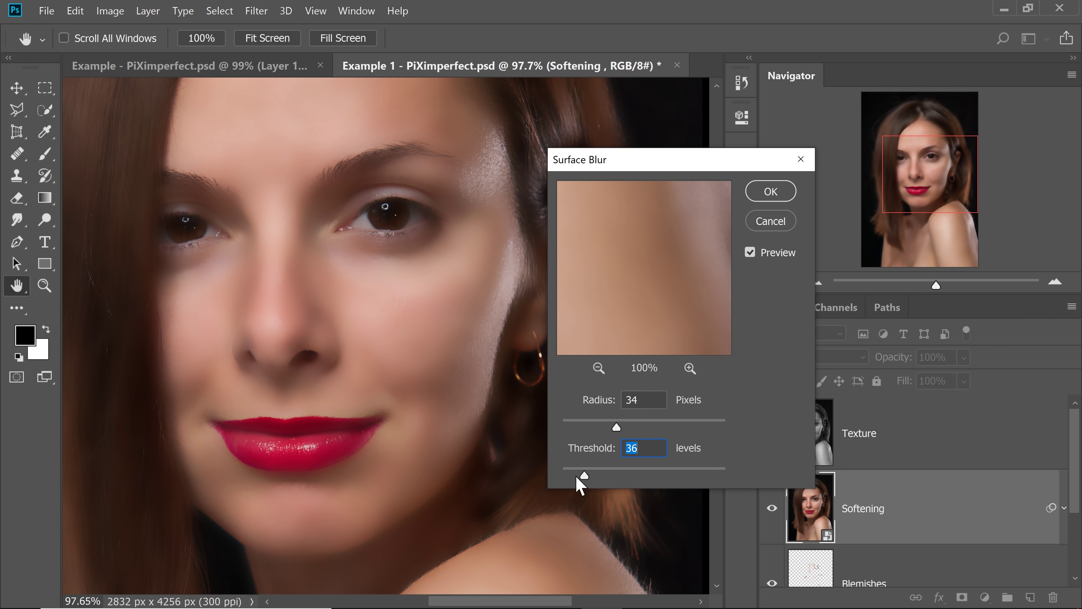
left_click_drag(574, 472, 573, 473)
left_click(771, 192)
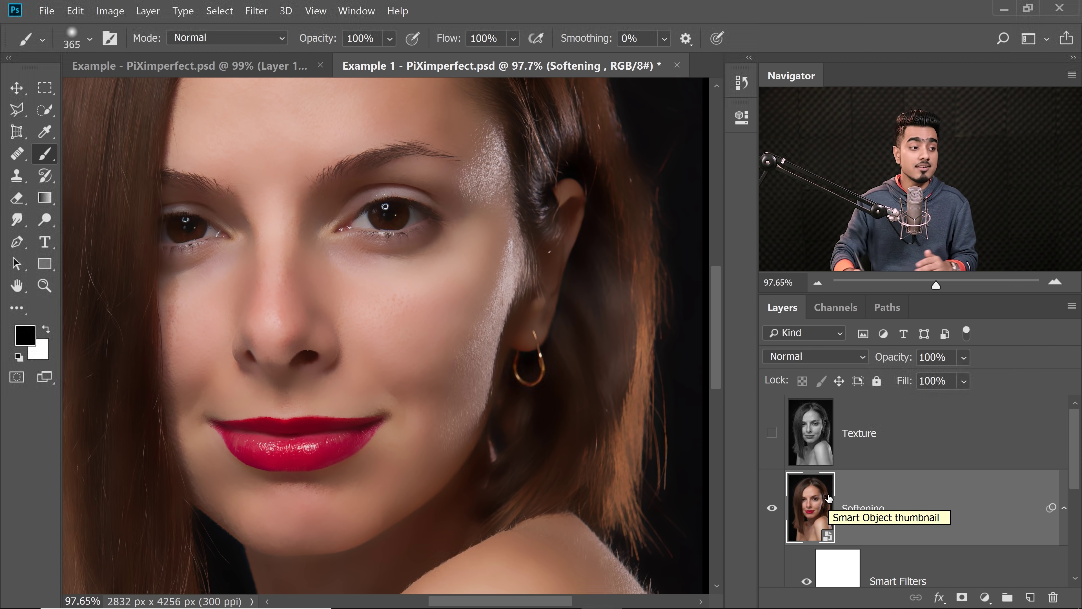
Show the Texture layer and convert it to a smart object for smart filters.
left_click(867, 445)
left_click(772, 433)
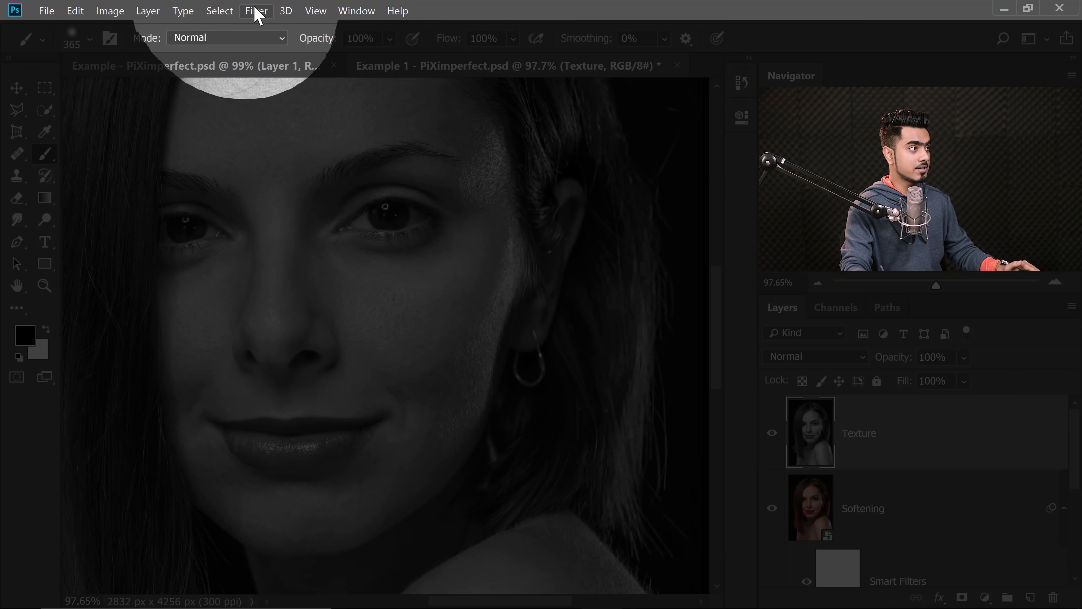
left_click(256, 11)
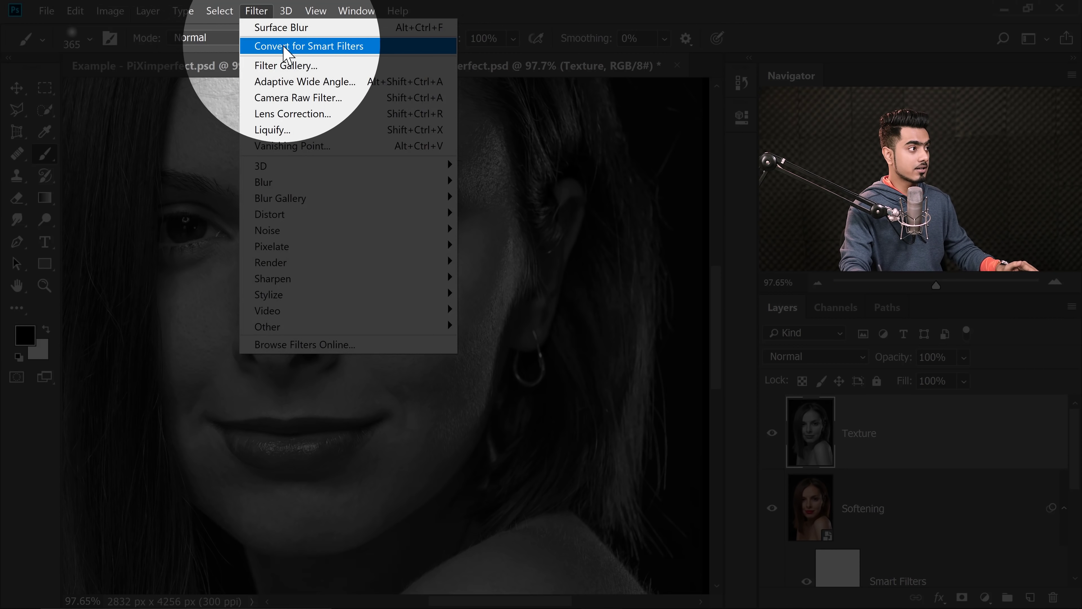
left_click(291, 47)
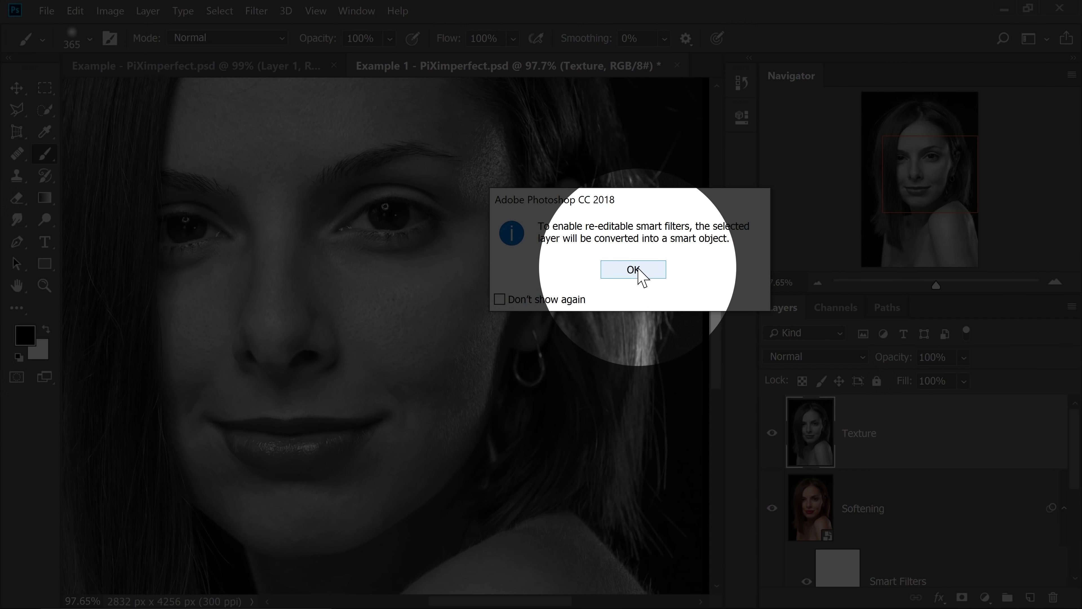
left_click(635, 272)
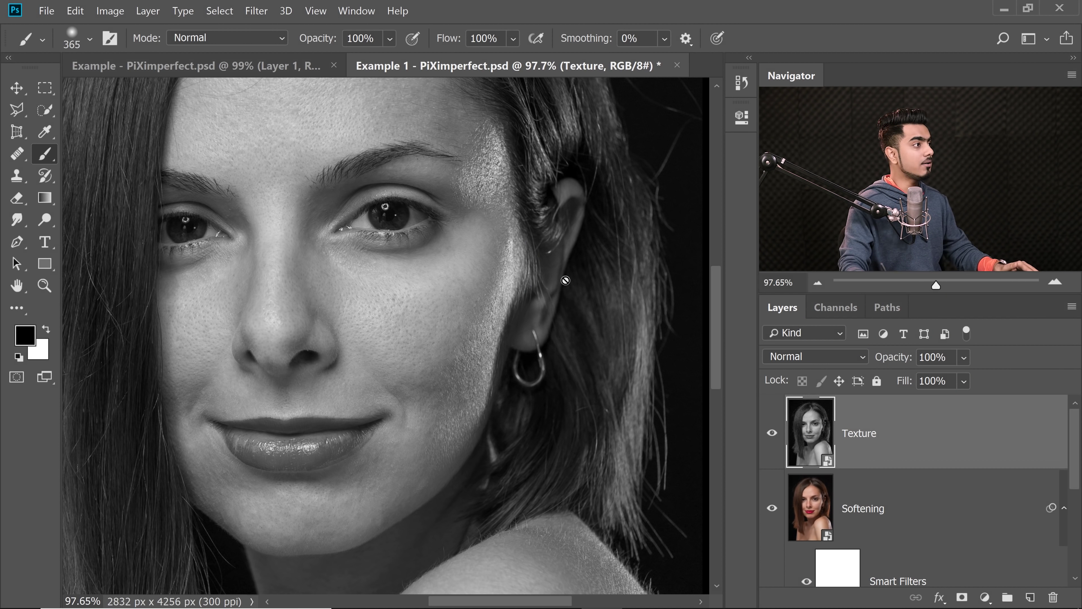
Preview the High Pass filter on Texture and cancel it for now.
left_click(256, 11)
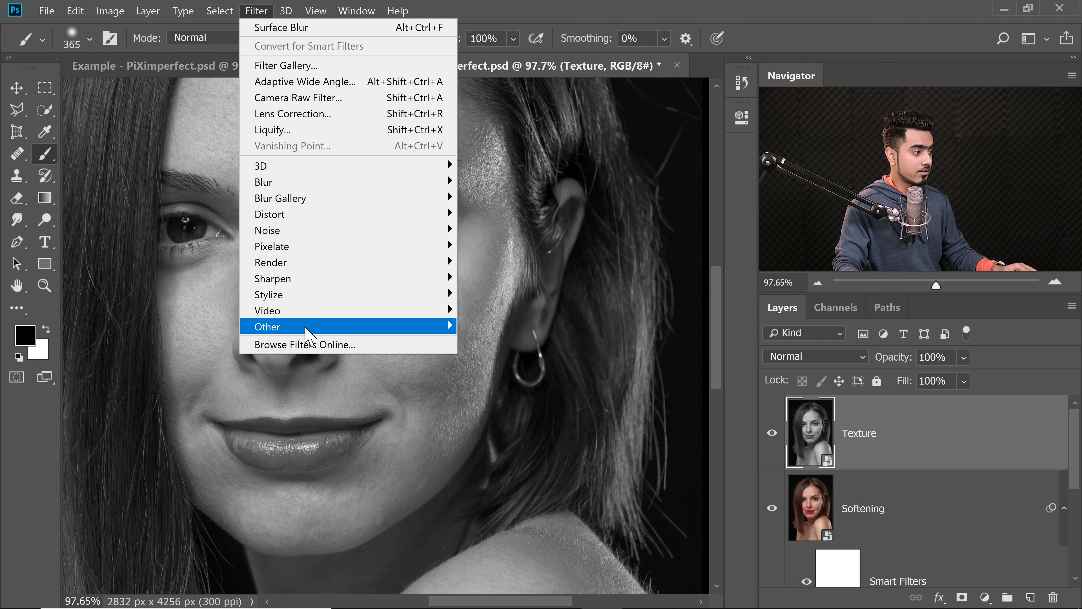
mouse_move(311, 329)
left_click(490, 342)
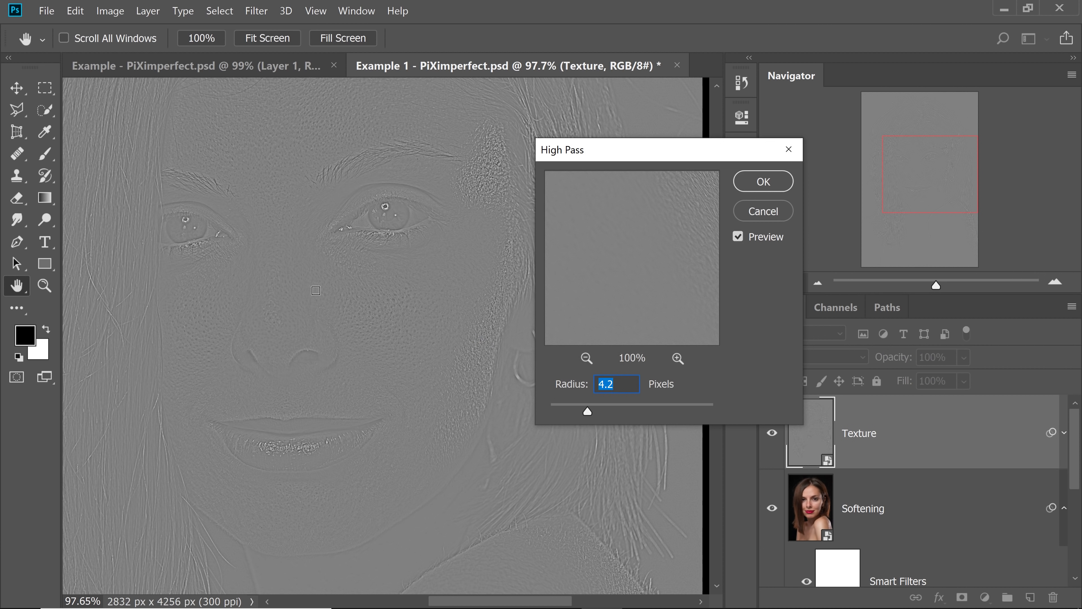
left_click(762, 211)
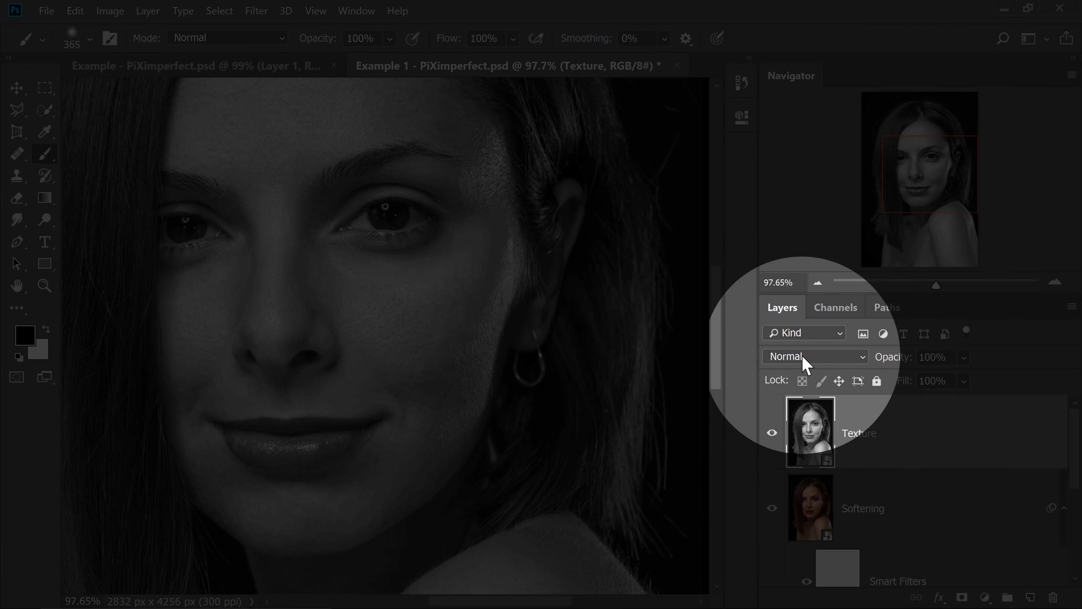
left_click(800, 359)
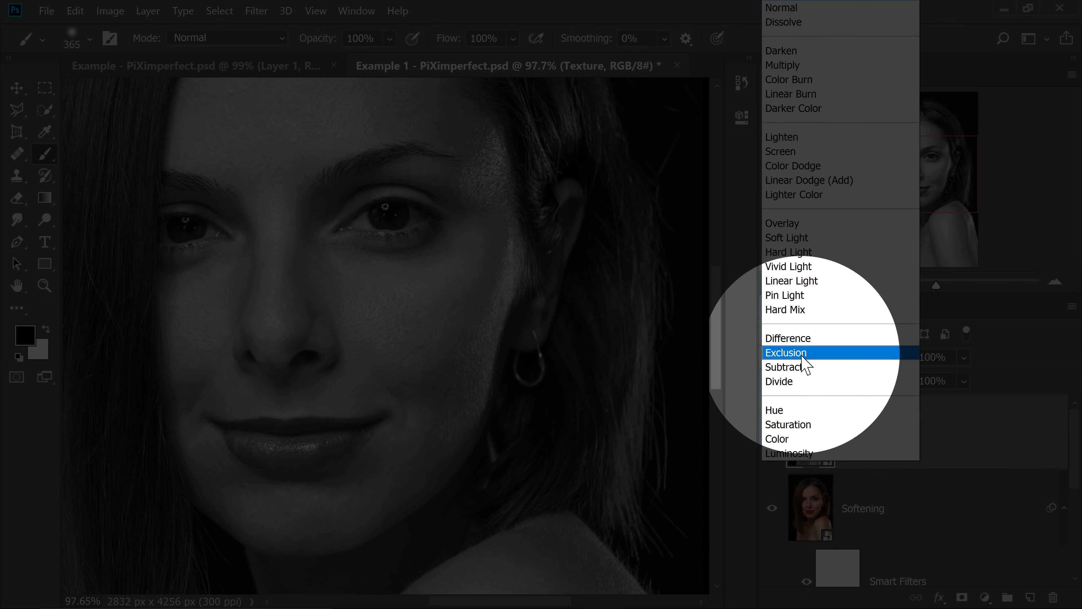
Set the Texture layer's blend mode to Overlay.
left_click(805, 230)
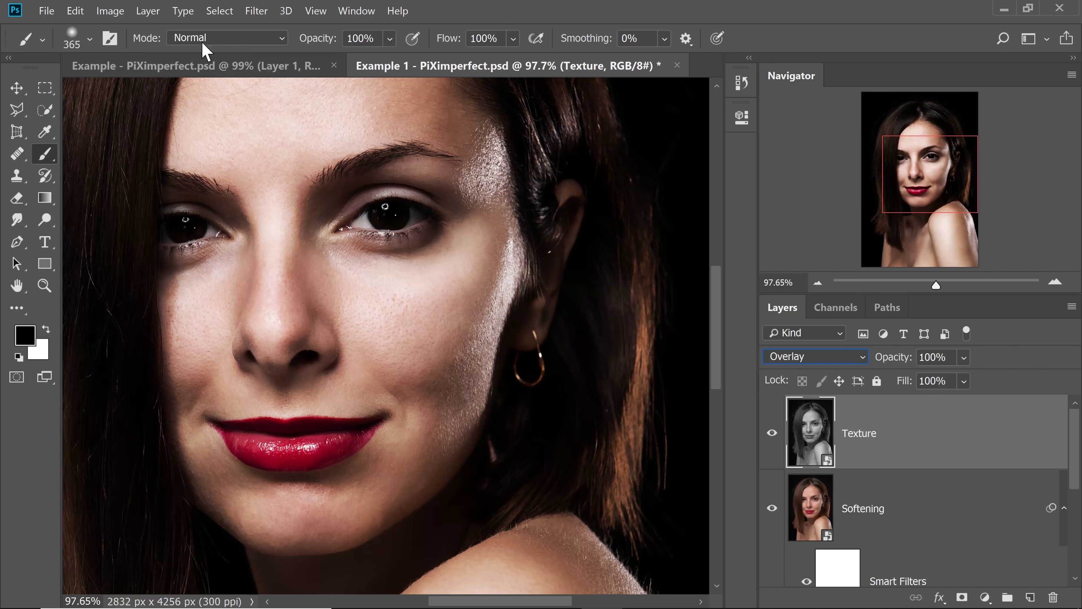
left_click(261, 12)
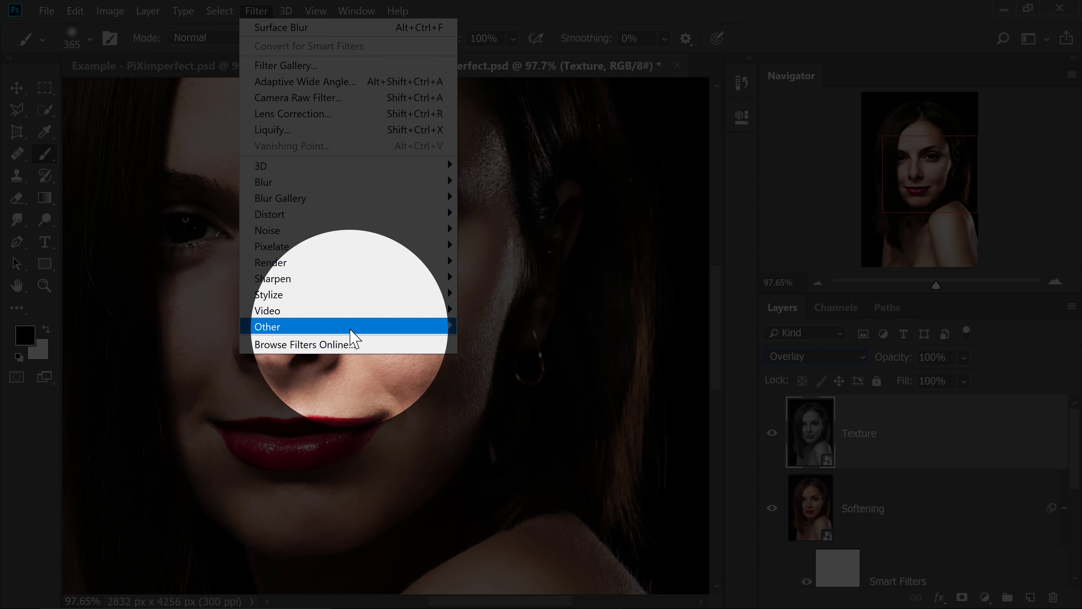
Apply a High Pass smart filter with a radius of about 4.5 pixels to Texture.
mouse_move(443, 335)
left_click(507, 343)
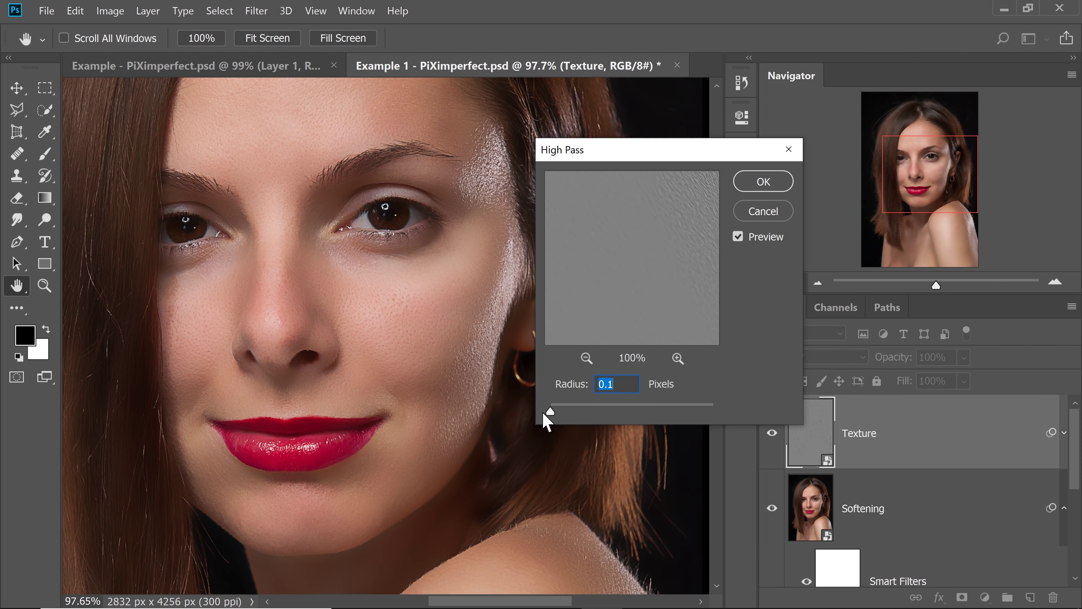
left_click_drag(543, 412, 563, 409)
left_click(762, 182)
key("b")
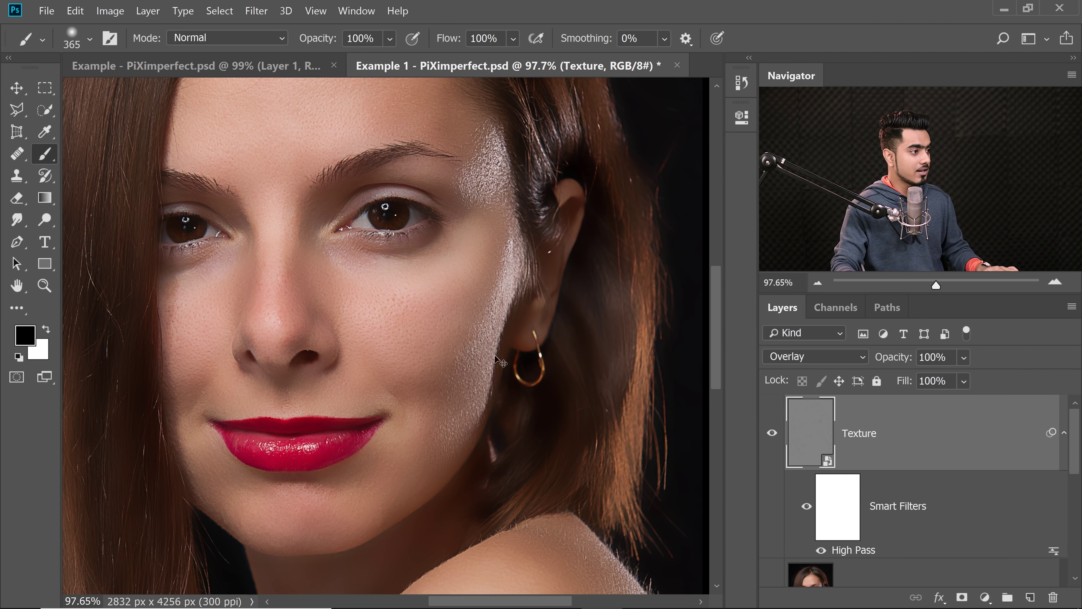
scroll(409, 302, "down", 2)
left_click_drag(409, 302, 419, 372)
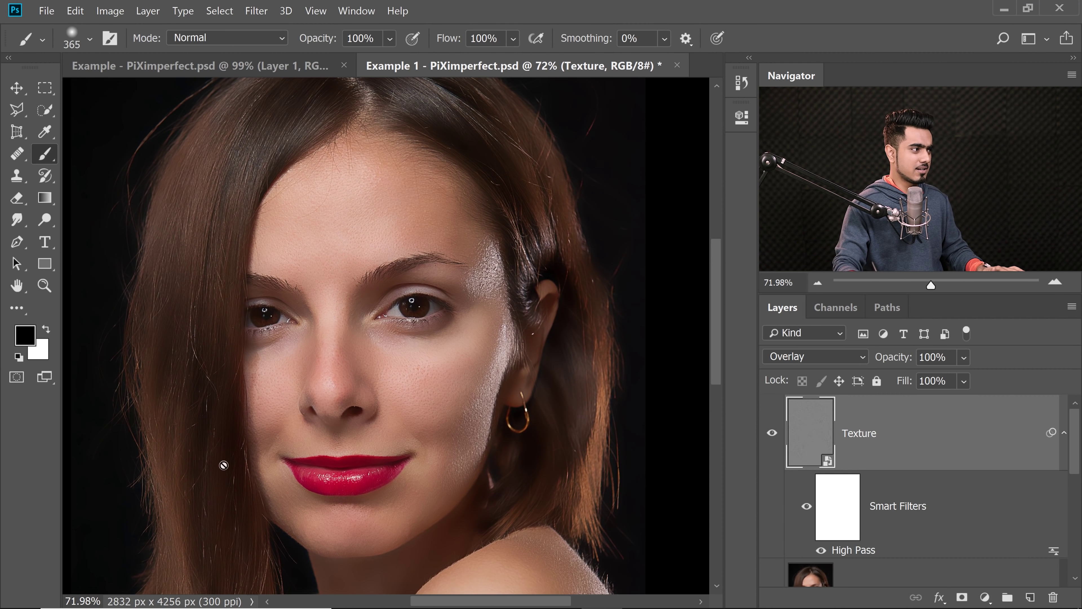
left_click_drag(480, 439, 464, 406)
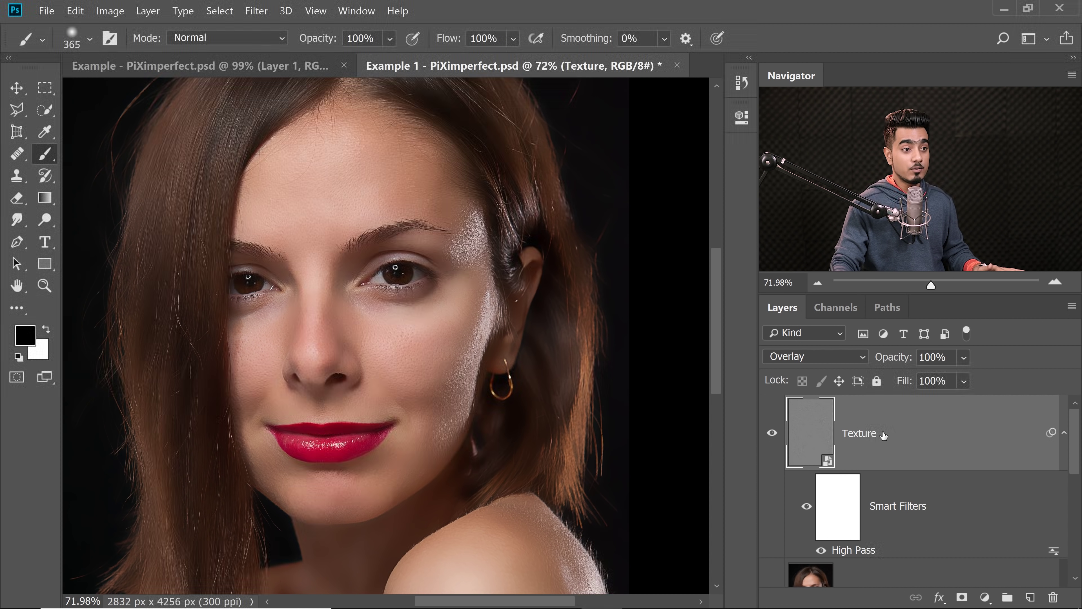
scroll(1076, 454, "down", 1)
scroll(1075, 441, "up", 1)
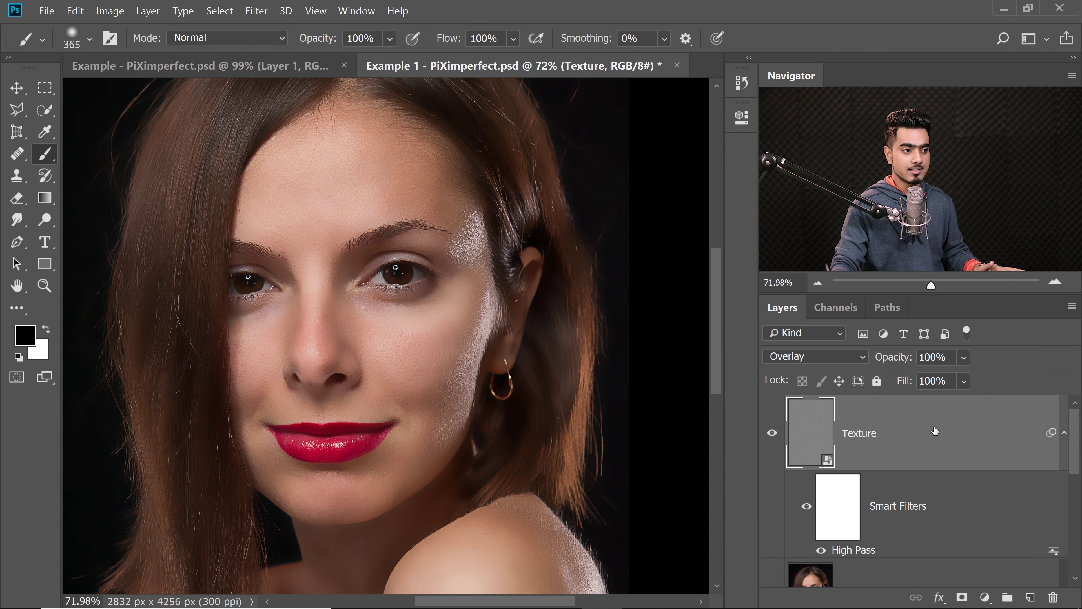
scroll(1075, 452, "down", 2)
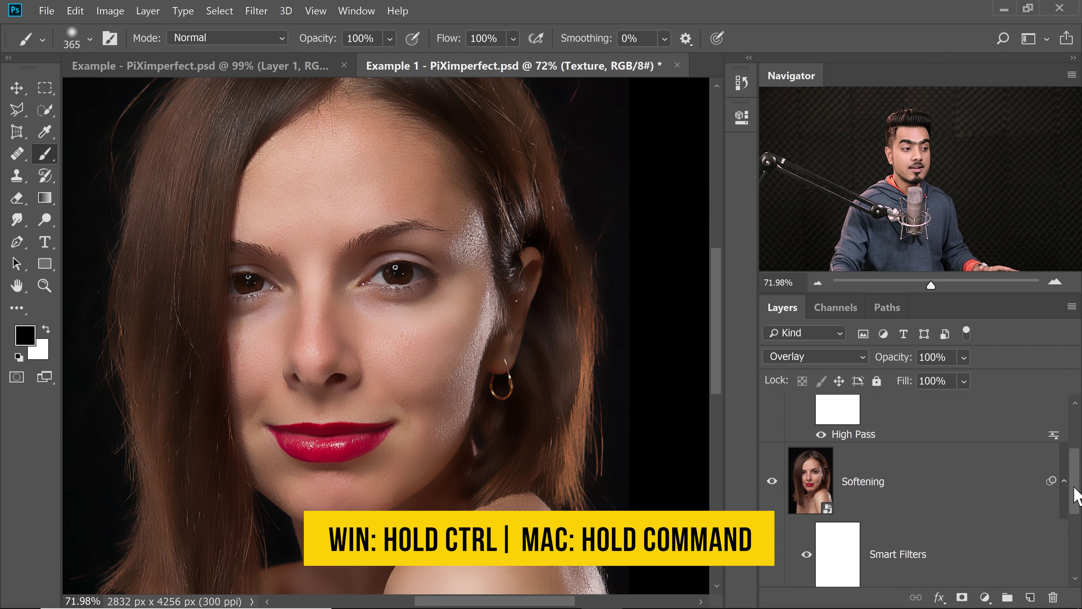
Select the Texture and Softening layers and group them as Group 1.
left_click(943, 482)
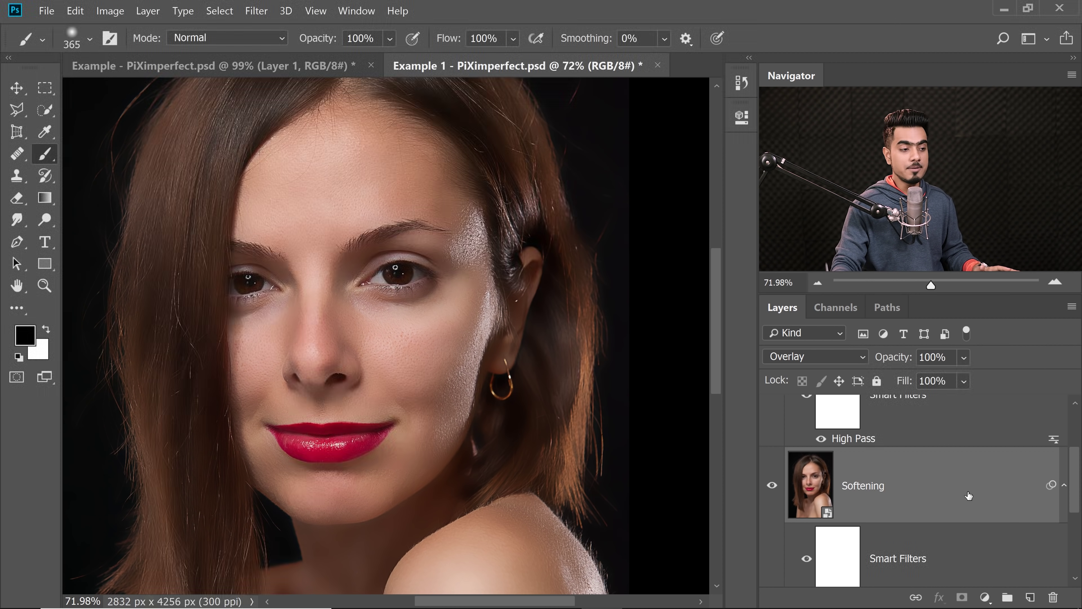
scroll(1065, 476, "up", 2)
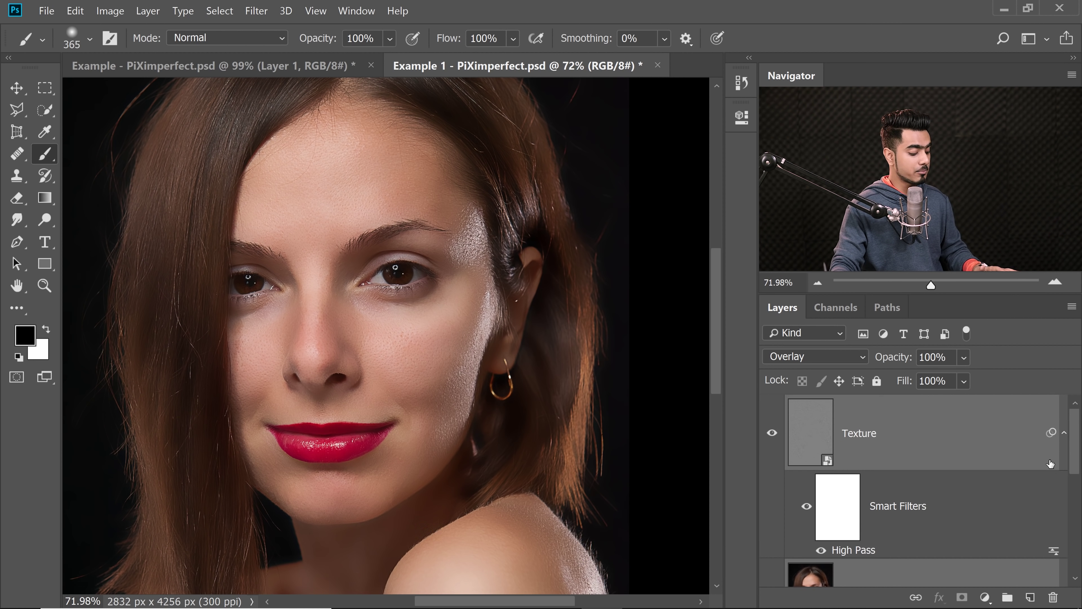
key("ctrl+g")
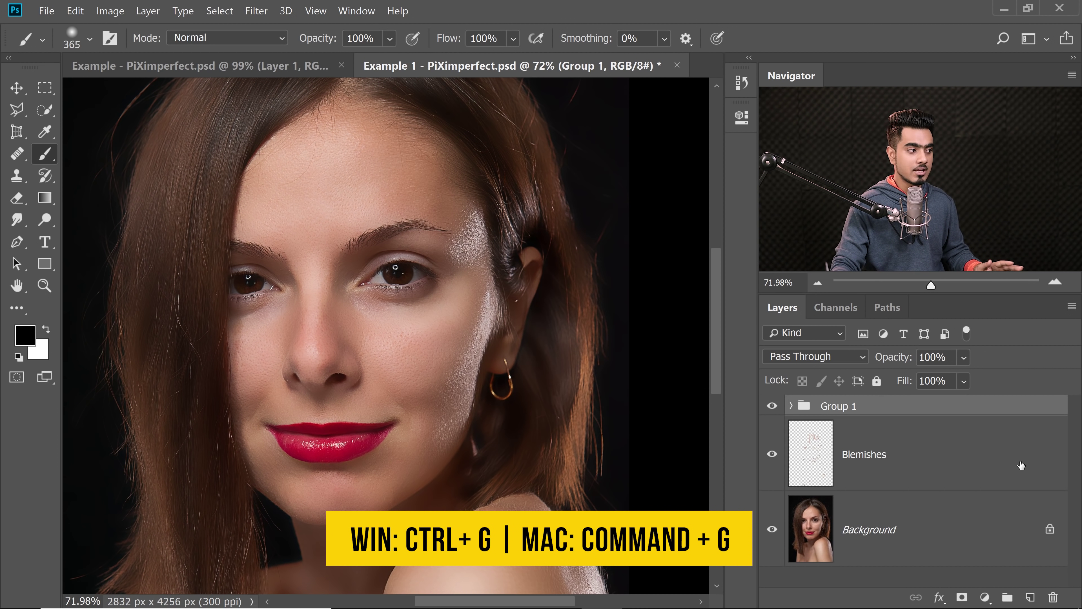
left_click_drag(305, 379, 347, 372)
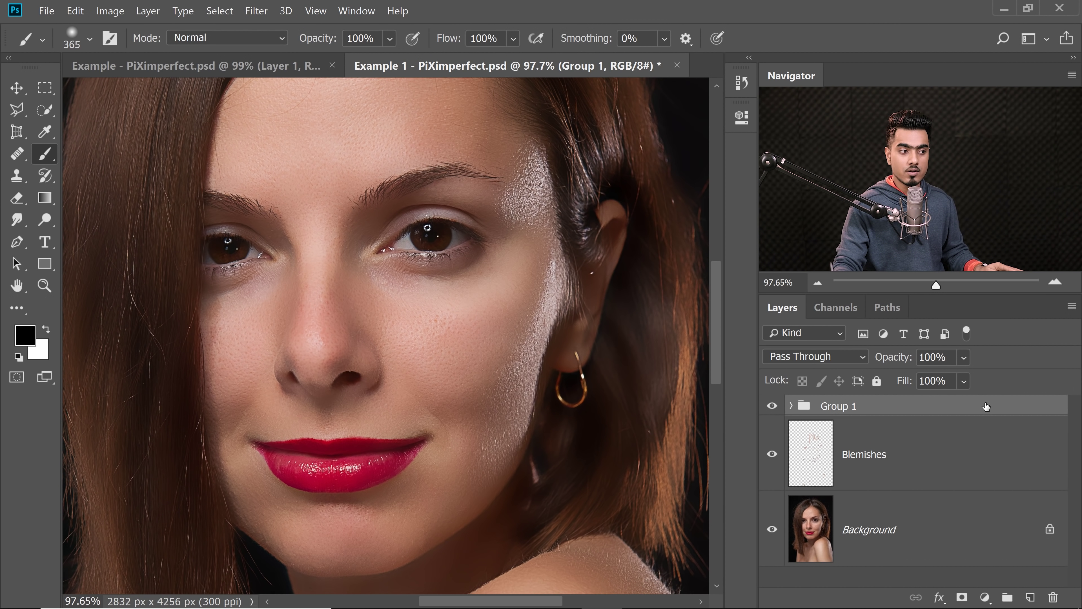
Set Group 1's Blend If Underlying Layer split sliders to 16/108 and 190/230.
double_click(979, 441)
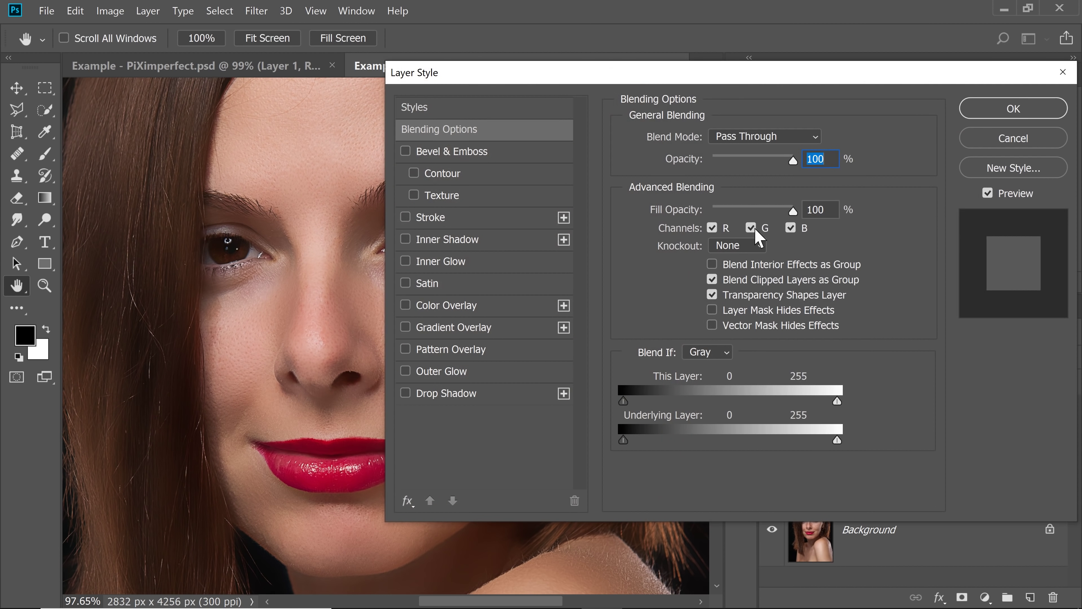
left_click_drag(579, 79, 779, 107)
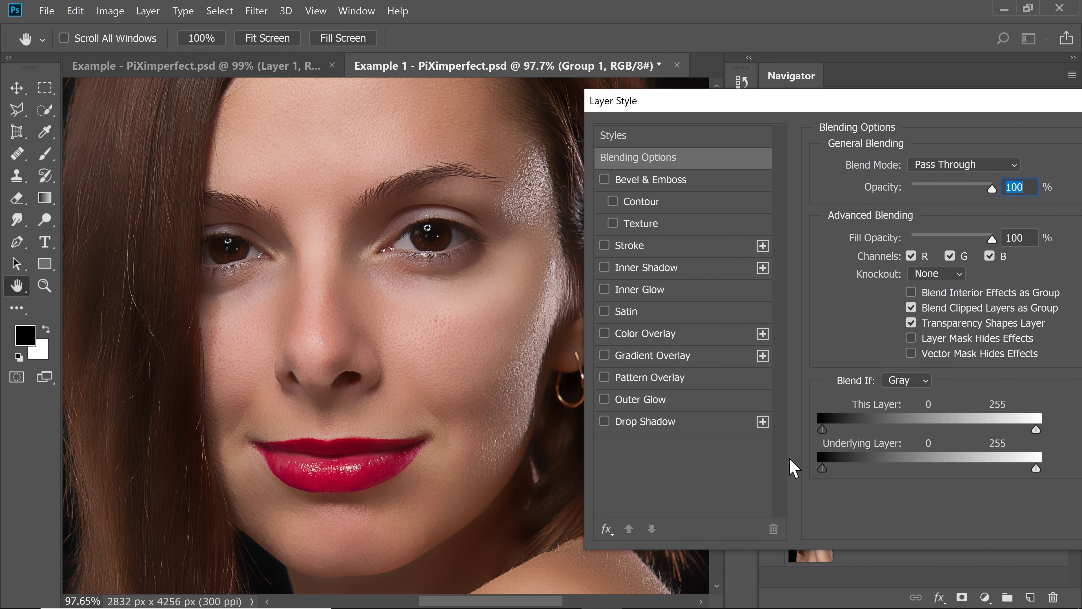
left_click_drag(867, 468, 918, 469)
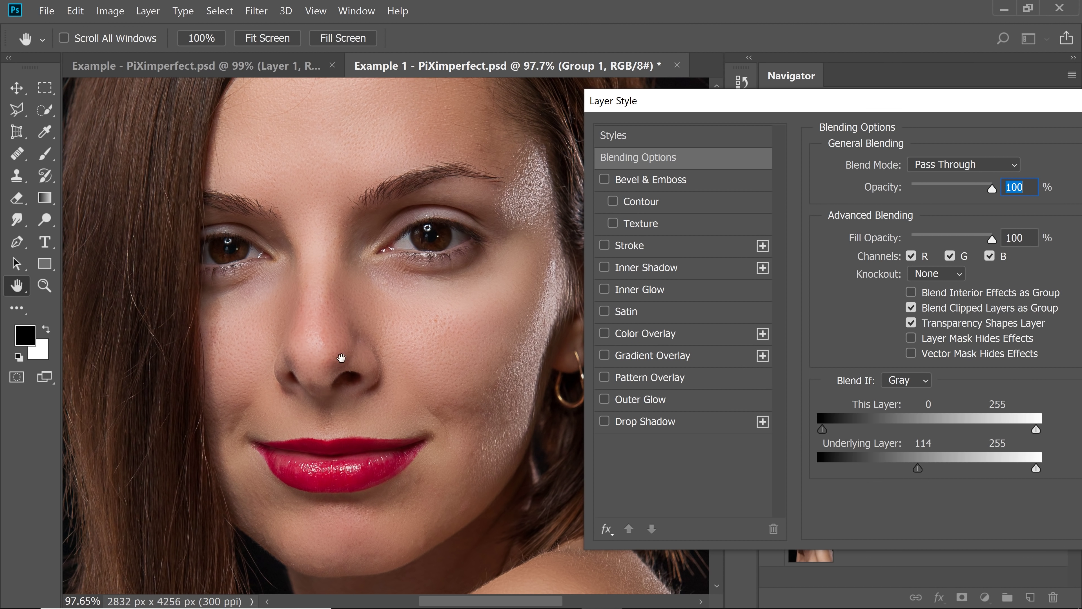
mouse_move(903, 467)
left_mouse_down()
mouse_move(881, 469)
mouse_move(922, 476)
left_mouse_up()
left_click_drag(874, 468, 850, 467)
left_click_drag(1018, 475, 990, 475)
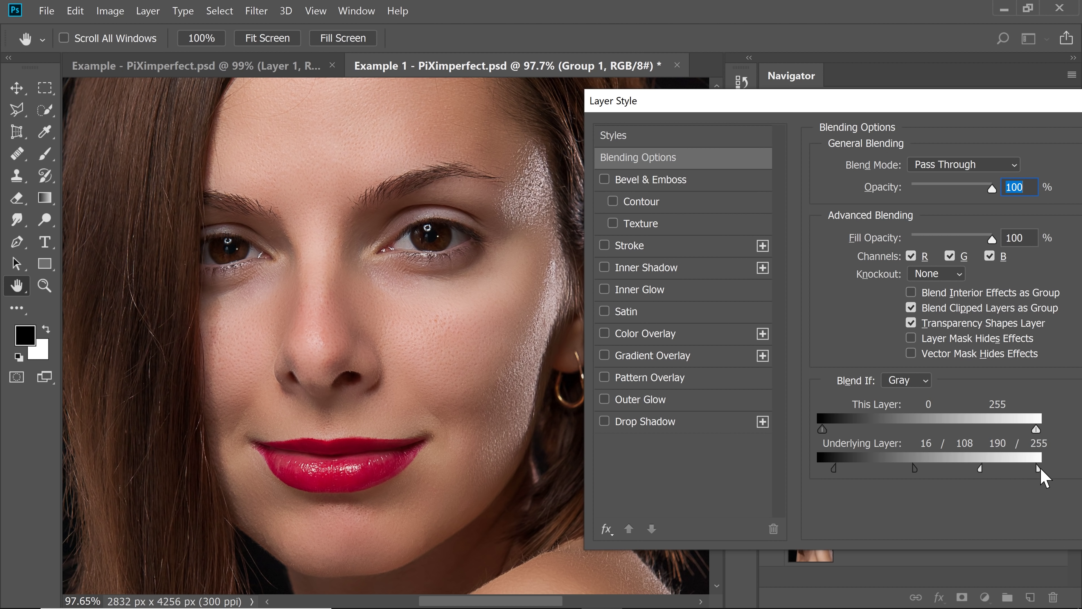
left_click_drag(927, 106, 749, 171)
left_click(943, 197)
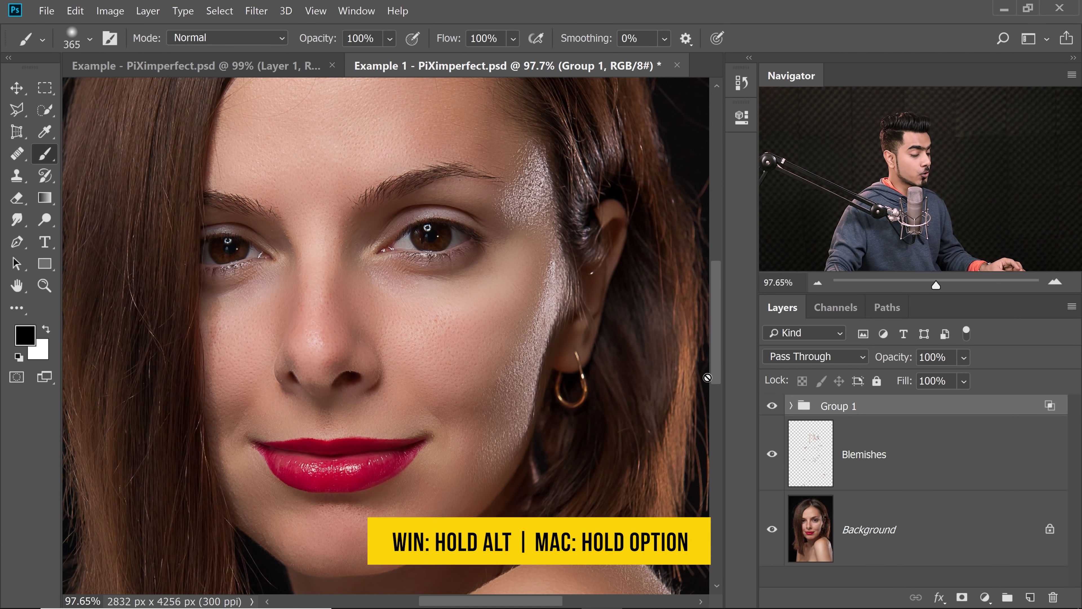
Add an all-black hide-all layer mask to Group 1.
left_click(962, 597, "alt")
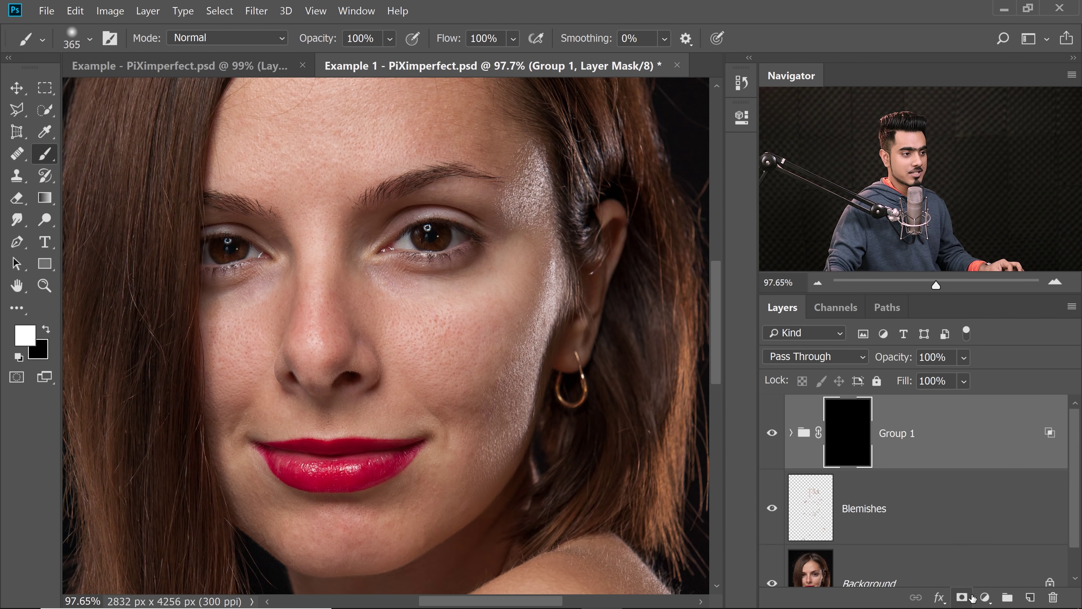
Paint white into Group 1's mask over the forehead and the cheek beside the nose.
scroll(442, 256, "down", 3)
left_click_drag(427, 287, 416, 306)
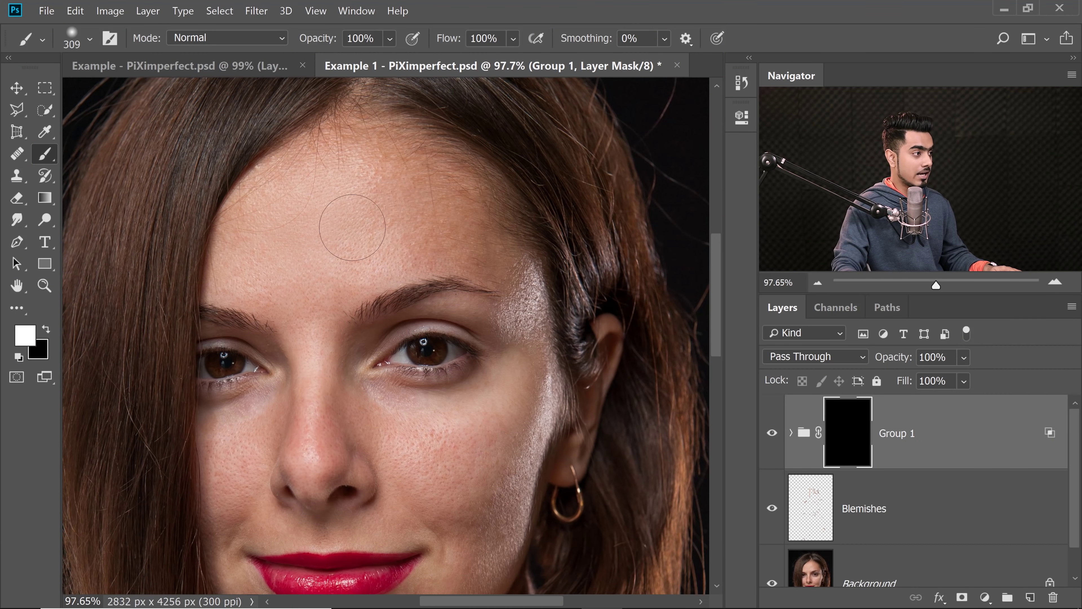
mouse_move(472, 247)
left_mouse_down()
mouse_move(279, 224)
mouse_move(245, 245)
left_mouse_up()
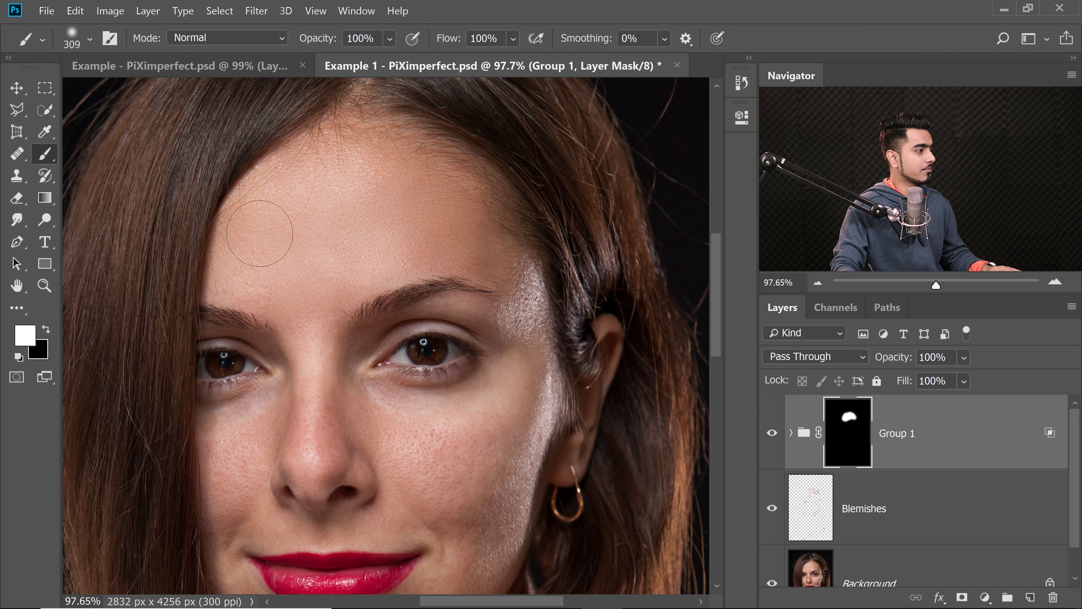
scroll(245, 244, "down", 3)
left_click_drag(224, 324, 217, 350)
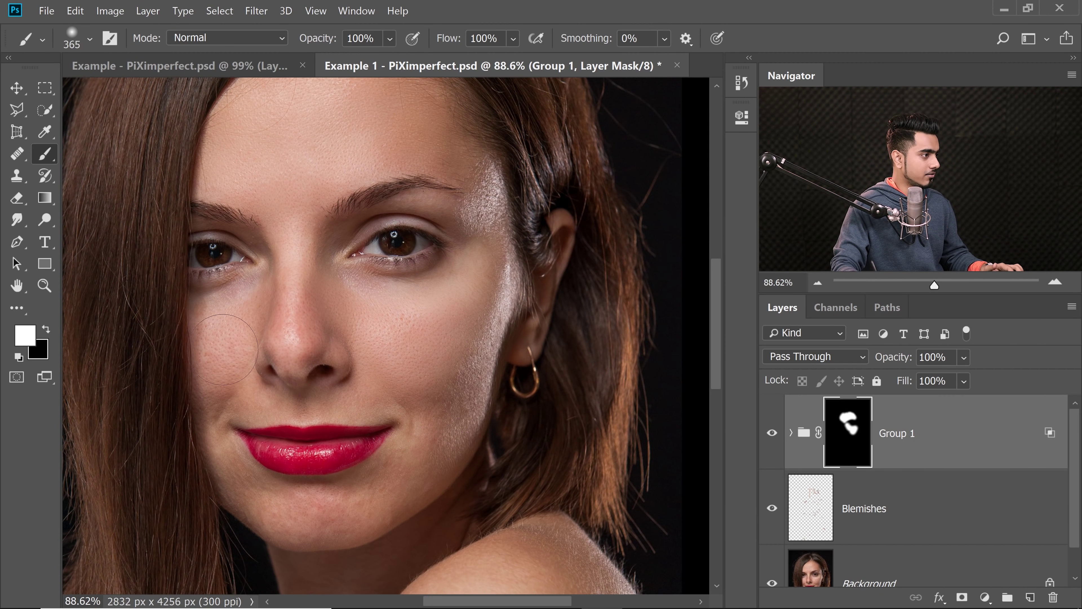
scroll(260, 386, "down", 1)
left_click_drag(414, 421, 233, 377)
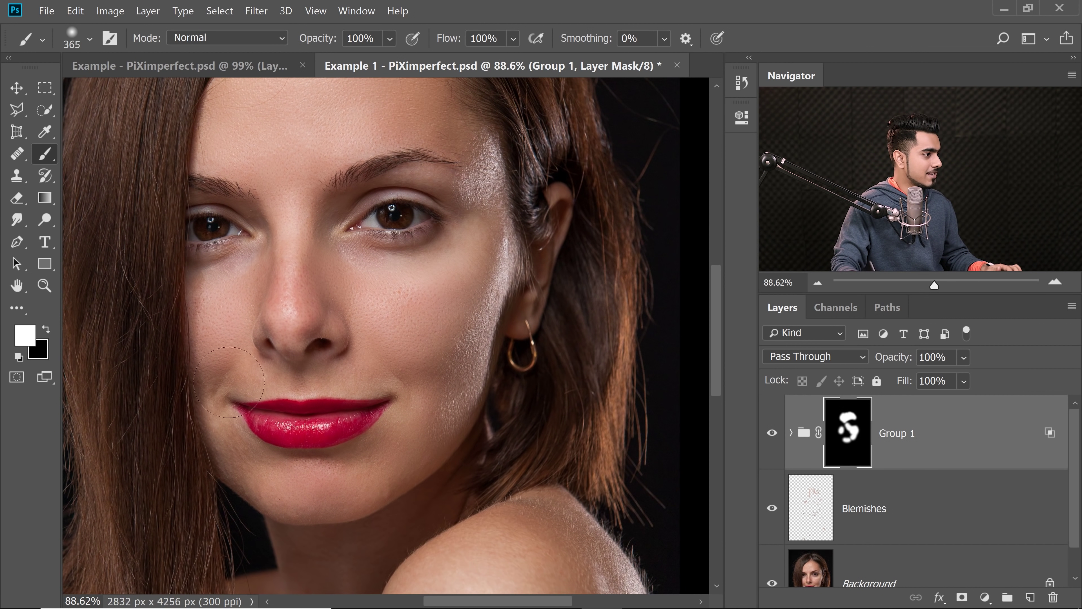
scroll(430, 290, "down", 1)
scroll(448, 307, "up", 3)
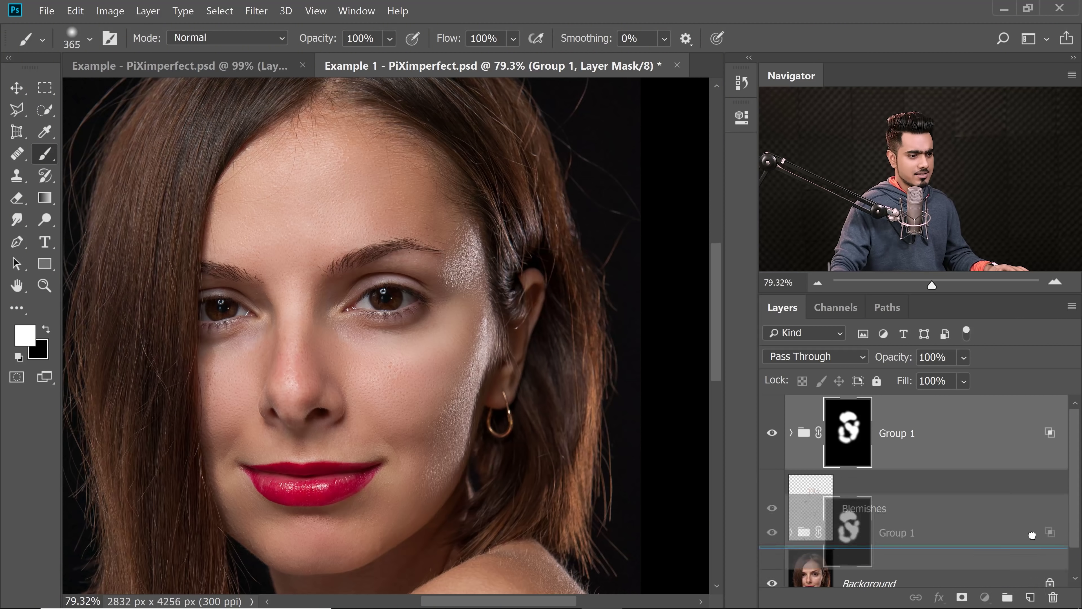
Undo back to the state before Group 1 existed, leaving Blemishes above Background.
key("ctrl+z")
key("ctrl+z")
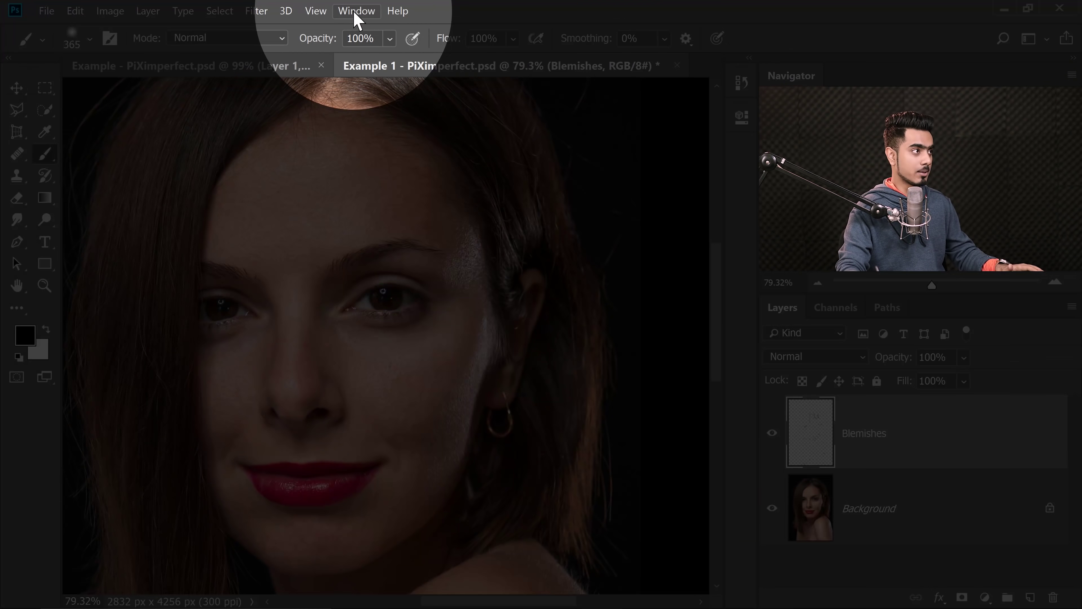
Show the Actions panel, enlarged, and play the Skin Softening action.
left_click(355, 11)
left_click(427, 121)
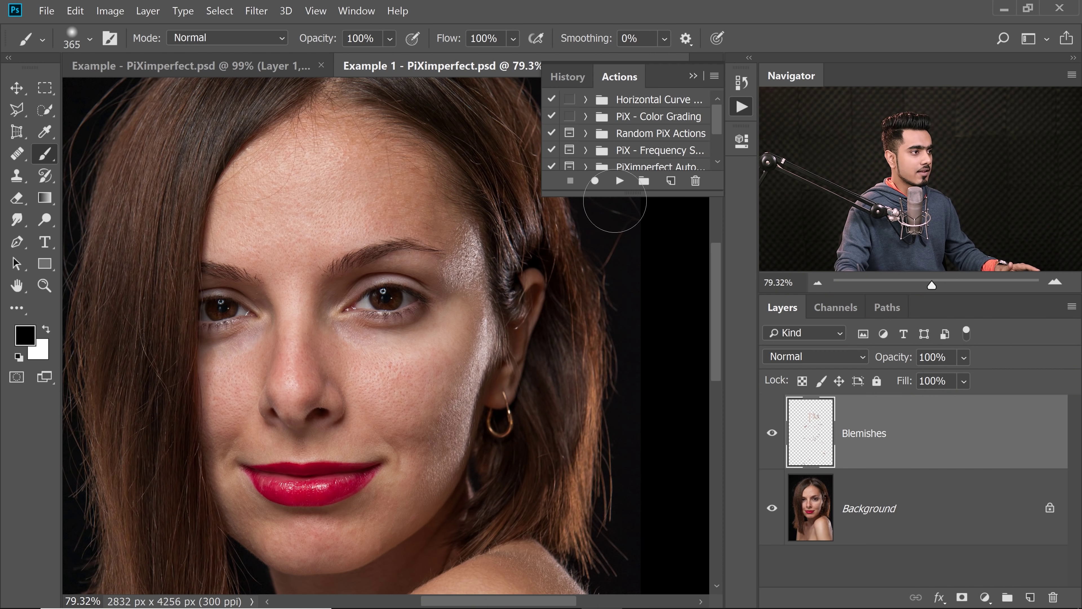
left_click_drag(628, 192, 635, 341)
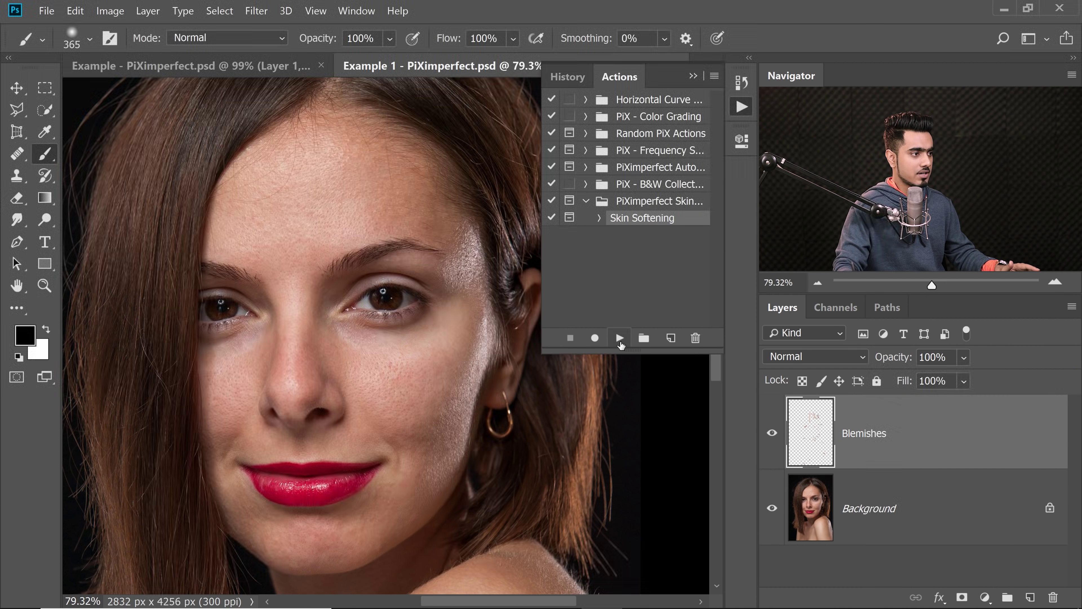
left_click(624, 339)
Accept the Surface Blur and High Pass defaults, excluding the darkest tones in the blending settings.
left_click(771, 191)
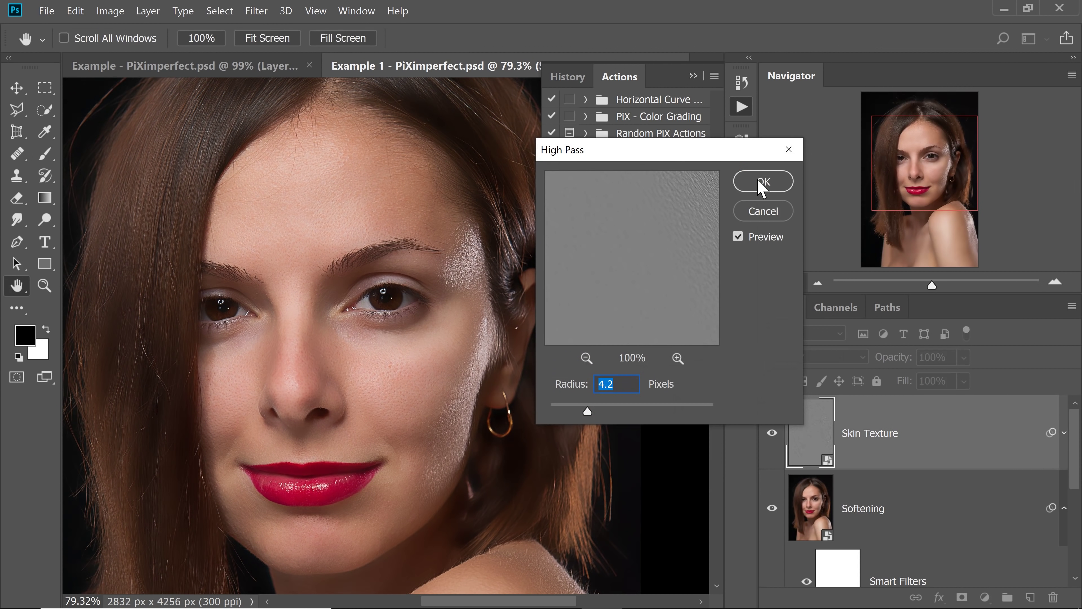
left_click(761, 181)
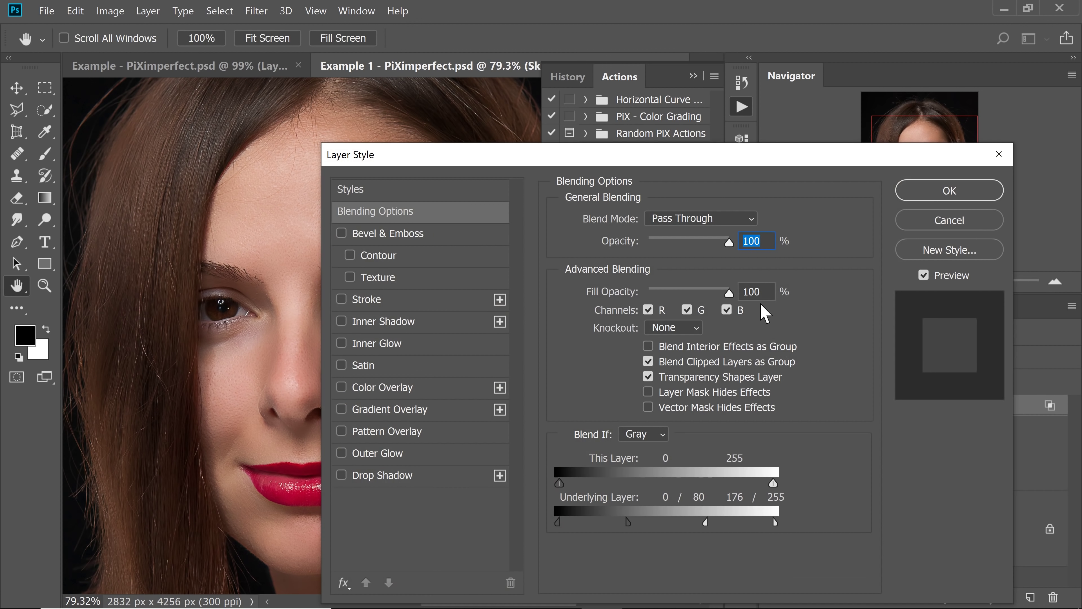
left_click_drag(557, 522, 638, 522)
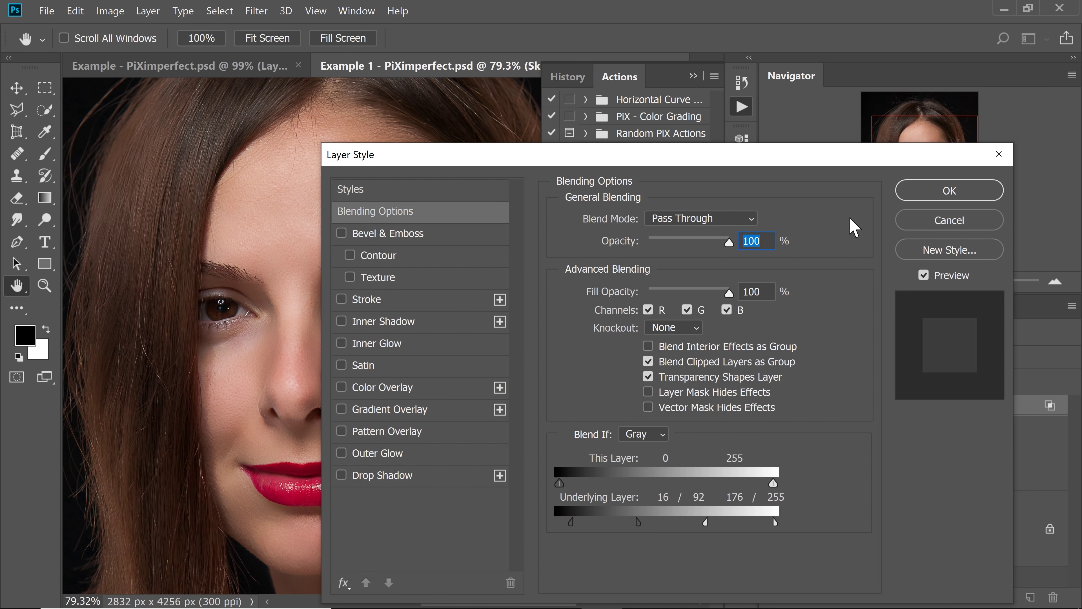
left_click(916, 194)
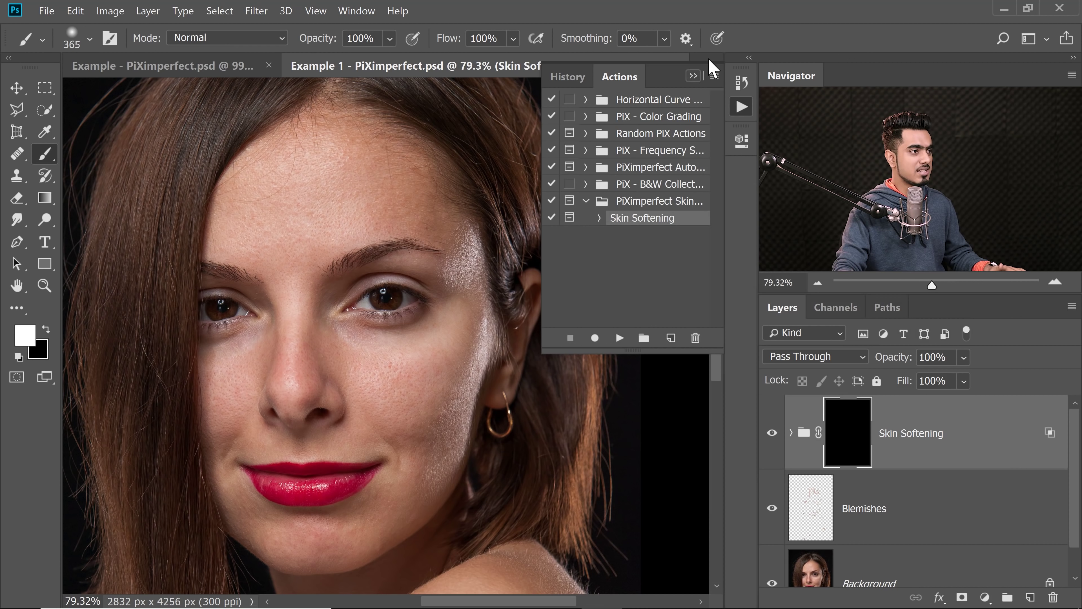
Paint white on the Skin Softening mask over forehead, cheeks, nose and chin, shrinking the brush for small areas.
left_click(693, 76)
mouse_move(301, 238)
left_mouse_down()
mouse_move(378, 204)
mouse_move(379, 171)
mouse_move(328, 158)
left_mouse_up()
mouse_move(297, 397)
left_mouse_down()
mouse_move(282, 535)
mouse_move(455, 425)
mouse_move(323, 420)
mouse_move(243, 394)
mouse_move(274, 368)
left_mouse_up()
key("x")
mouse_move(274, 327)
left_mouse_down()
mouse_move(262, 336)
mouse_move(275, 320)
left_mouse_up()
key("x")
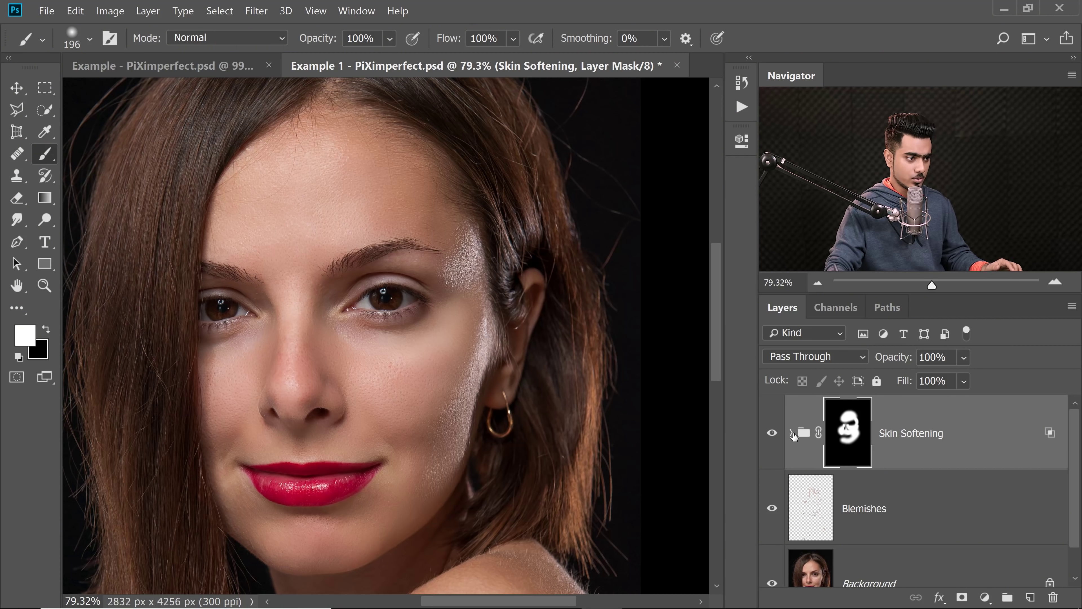
Lower the Skin Texture layer's High Pass smart filter radius to about 4.9 pixels.
left_click(791, 434)
scroll(1077, 463, "down", 2)
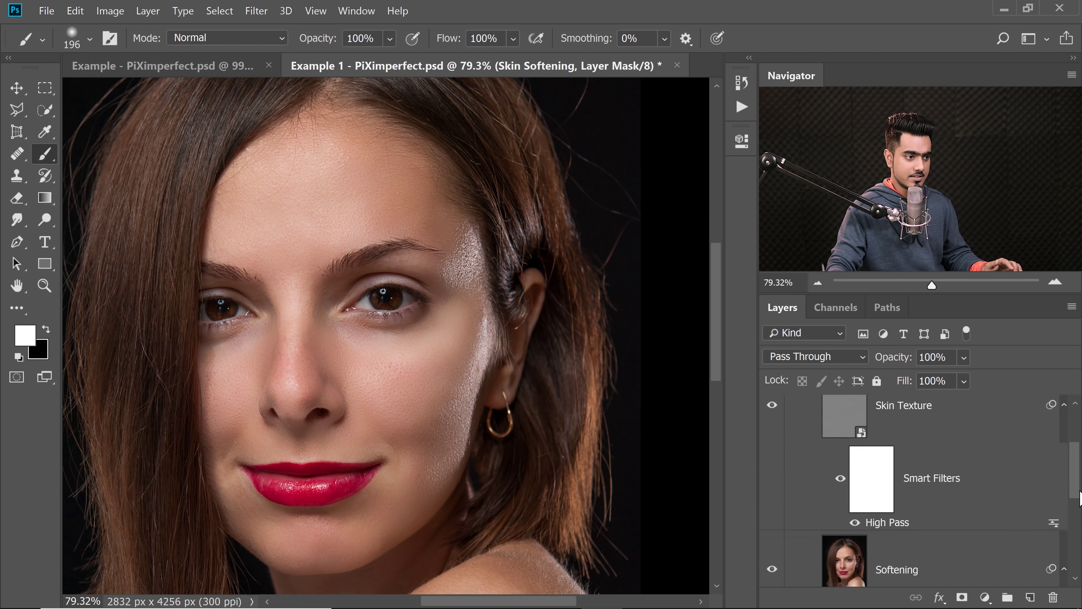
double_click(869, 504)
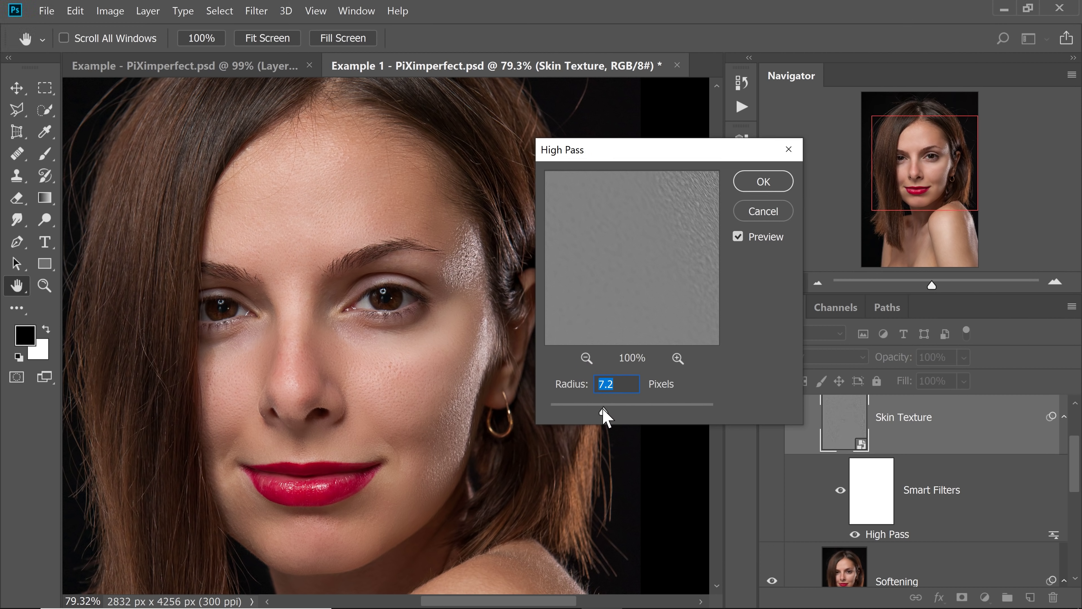
mouse_move(604, 408)
left_mouse_down()
mouse_move(570, 409)
mouse_move(596, 410)
left_mouse_up()
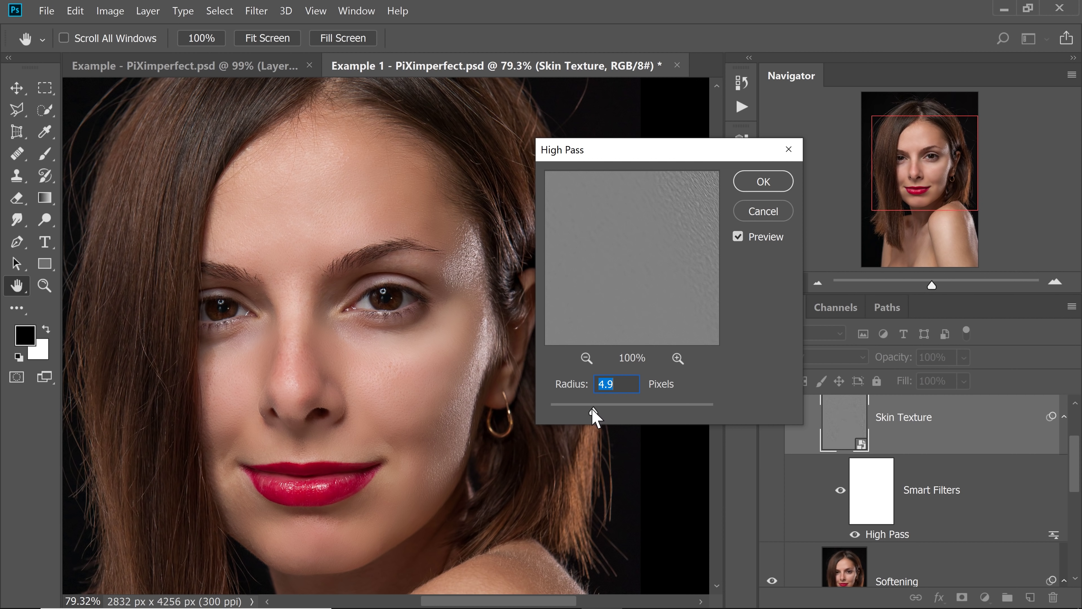
left_click(749, 191)
key("b")
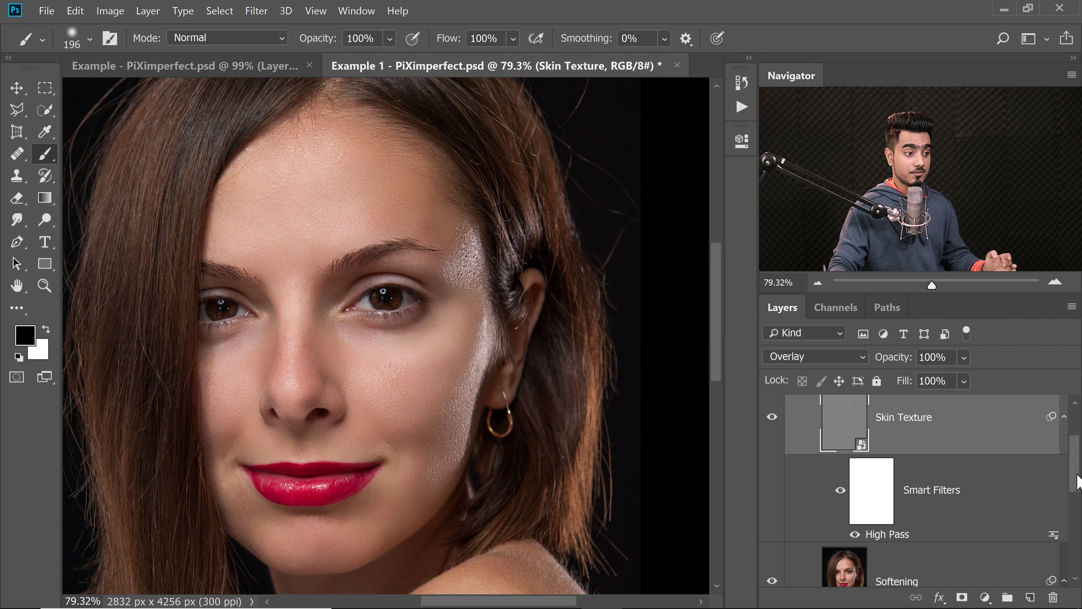
scroll(980, 490, "down", 5)
left_click(901, 533)
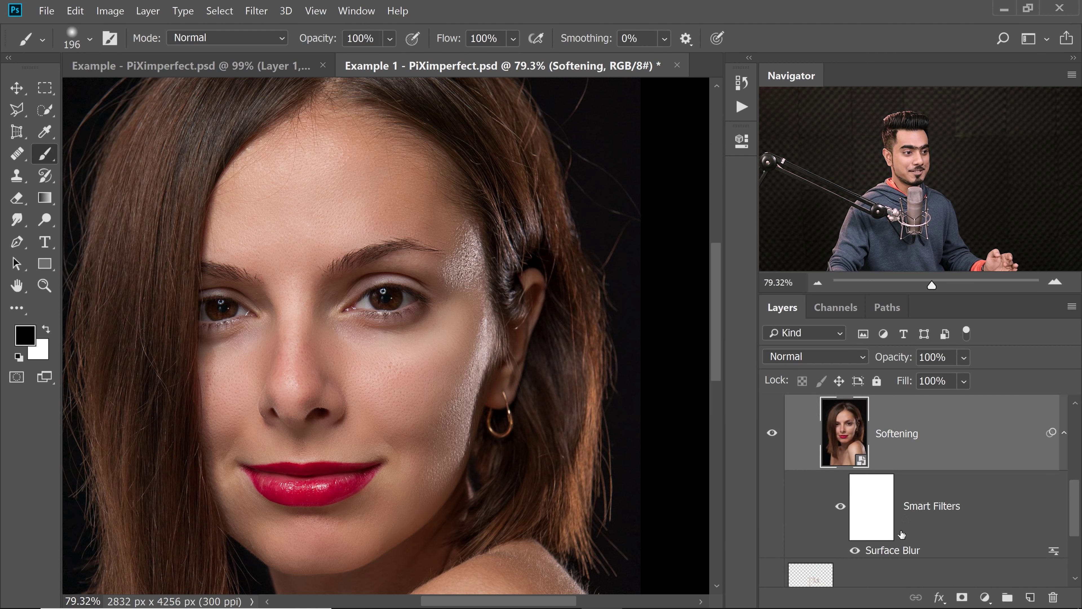
Re-edit the Softening layer's Surface Blur to Radius 38 and Threshold 20.
double_click(892, 550)
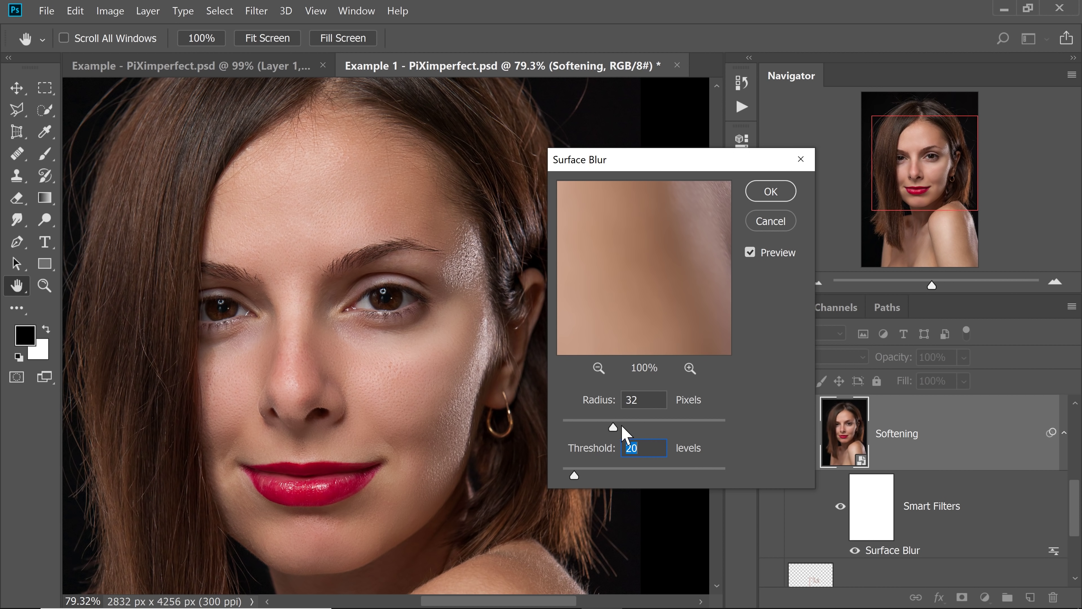
left_click_drag(630, 426, 636, 426)
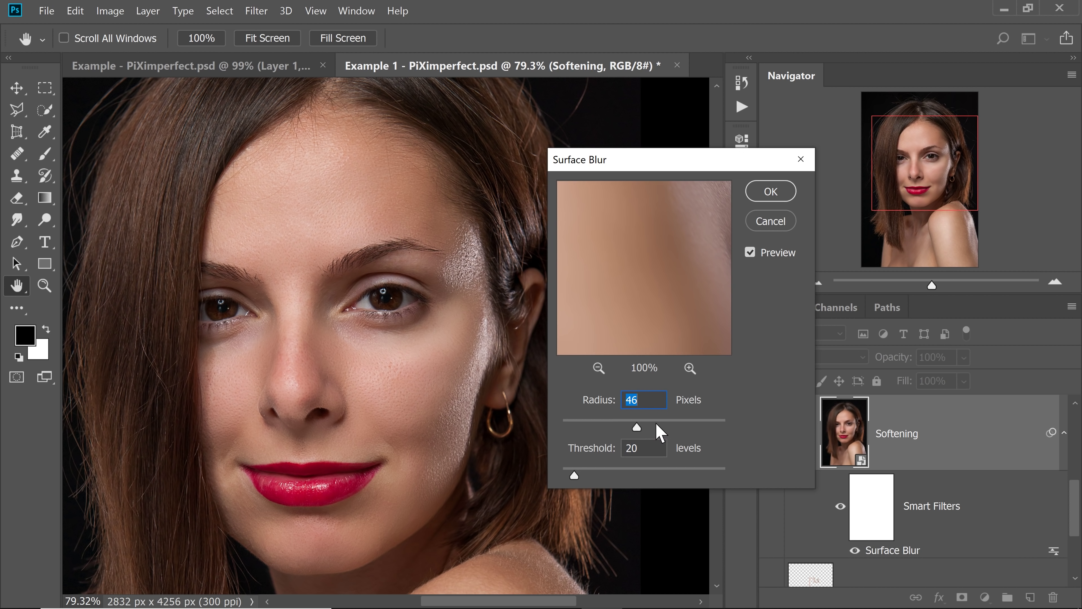
left_click_drag(588, 423, 586, 436)
left_click(767, 190)
key("b")
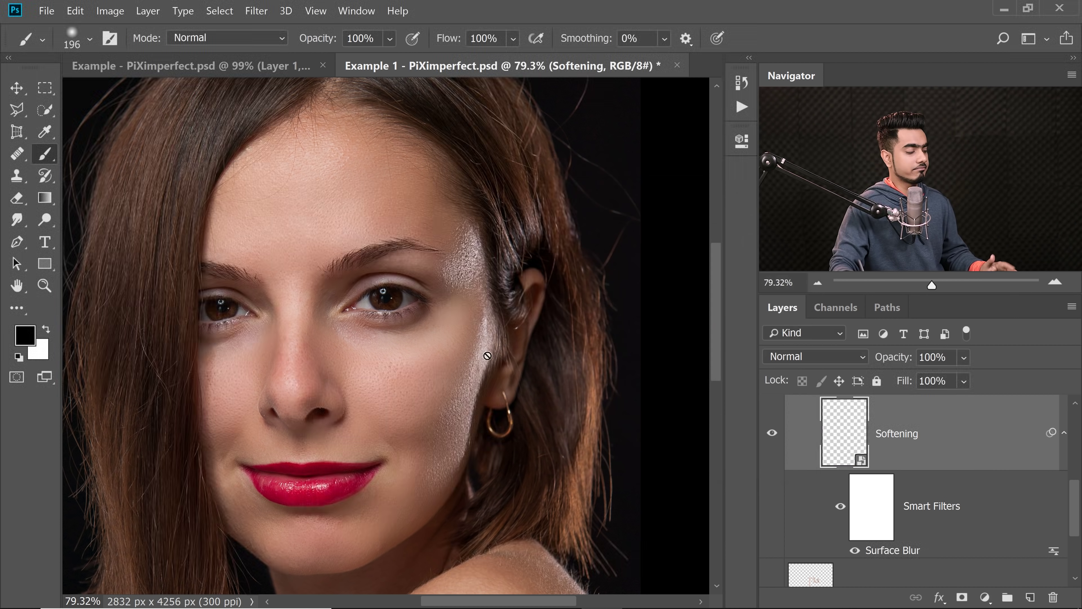